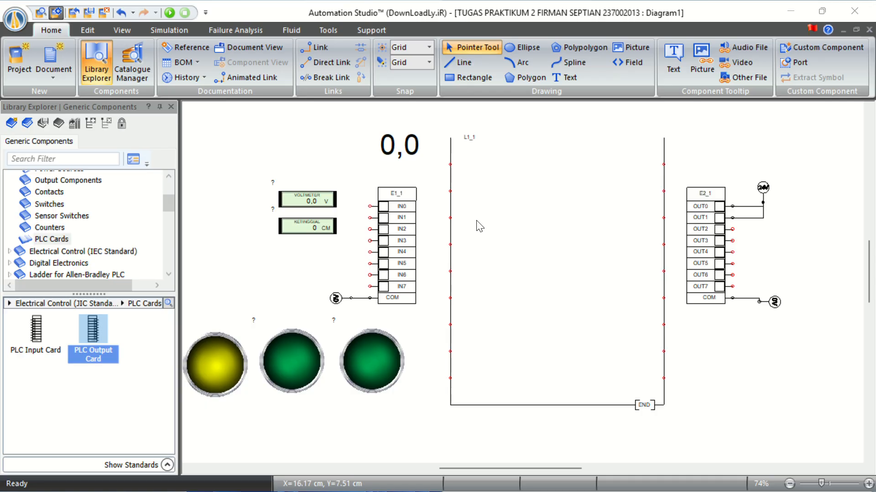
# - Switch to the browser and read the PLC sensor scaling assignment's level range, limits, lamp conditions and questions
pyautogui.hotkey('alt', 'Tab')
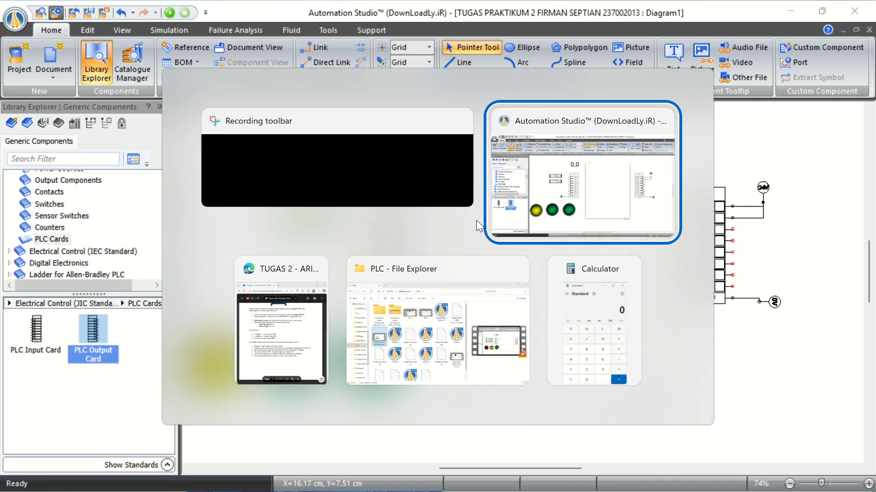
pyautogui.hotkey('alt', 'Tab')
pyautogui.scroll(5, 498, 217)
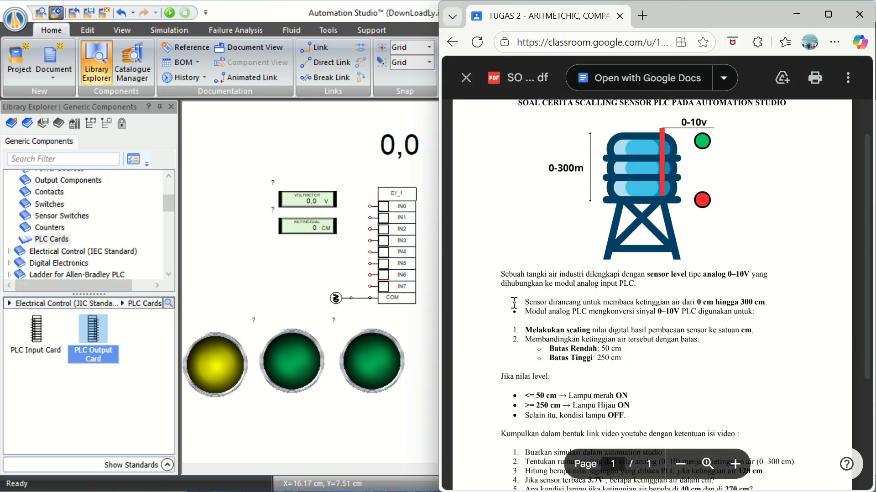
pyautogui.scroll(1, 625, 283)
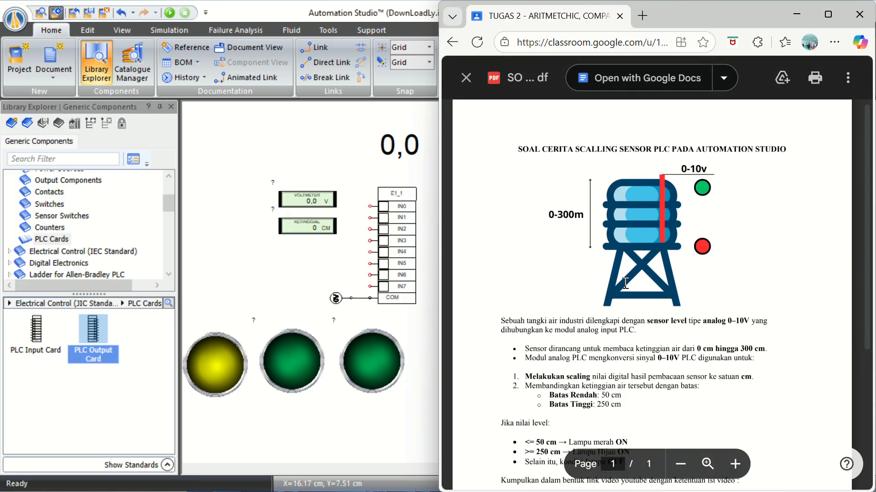
pyautogui.scroll(-2, 562, 383)
pyautogui.scroll(2, 562, 382)
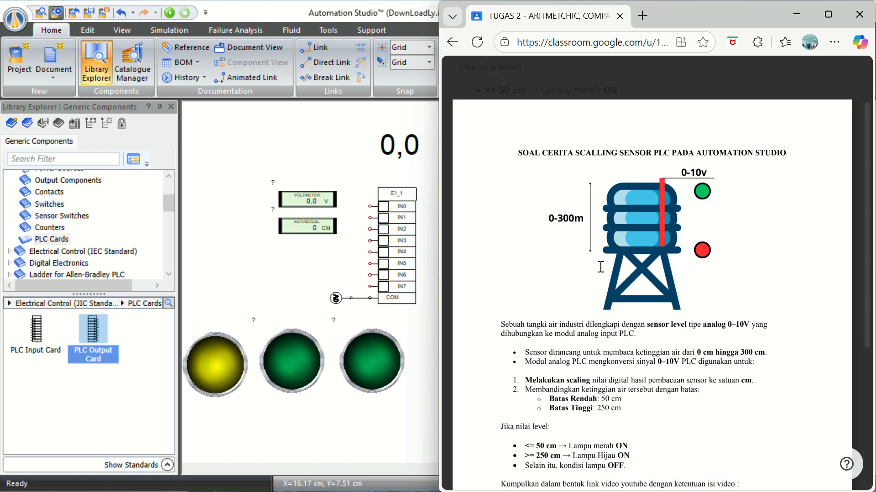
pyautogui.scroll(-5, 535, 314)
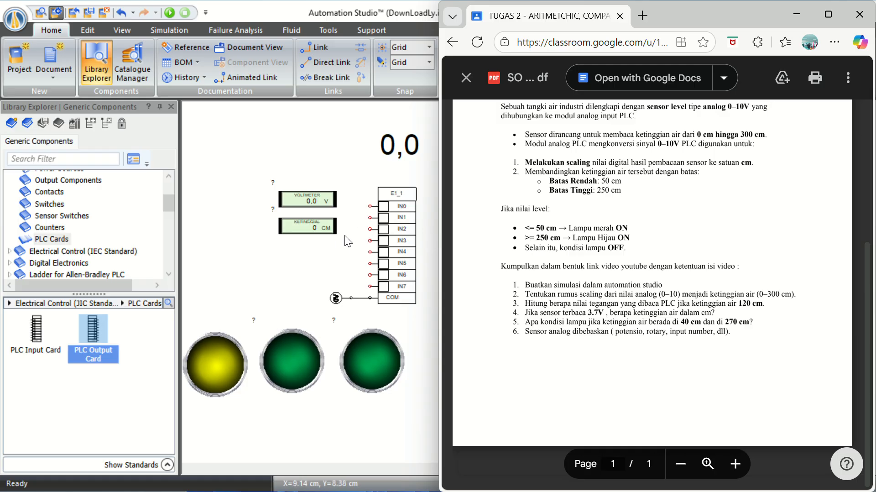
pyautogui.click(338, 253)
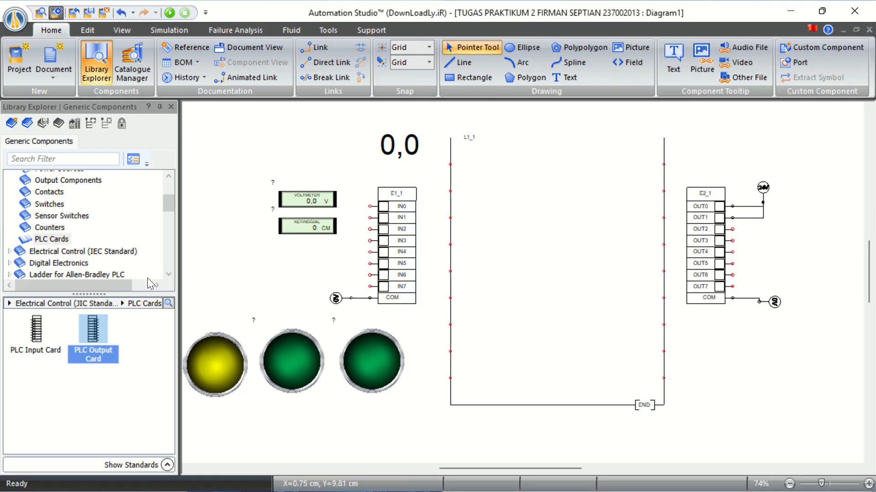
# - Browse the library's HMI & Control Panels Miscellaneous category and examine the MMI Numeric Command Box variants
pyautogui.moveTo(171, 196)
pyautogui.mouseDown()
pyautogui.moveTo(168, 180)
pyautogui.moveTo(169, 190)
pyautogui.mouseUp()
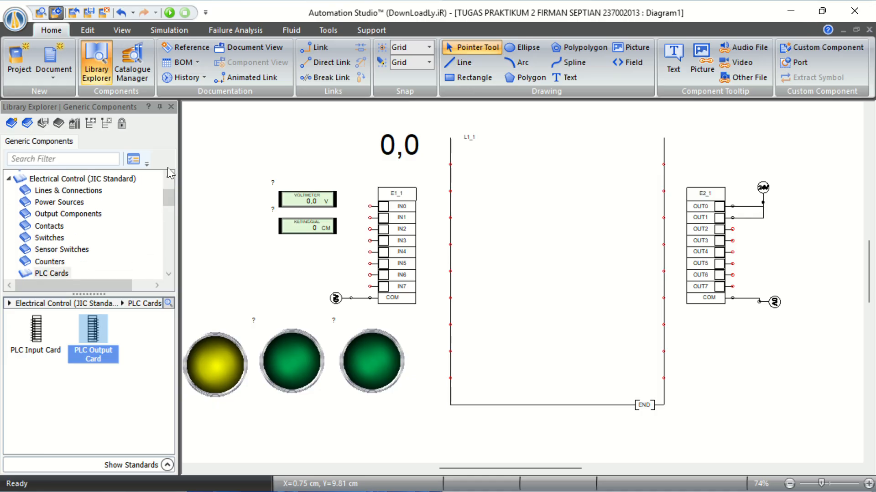
pyautogui.click(171, 211)
pyautogui.moveTo(170, 211); pyautogui.dragTo(169, 213)
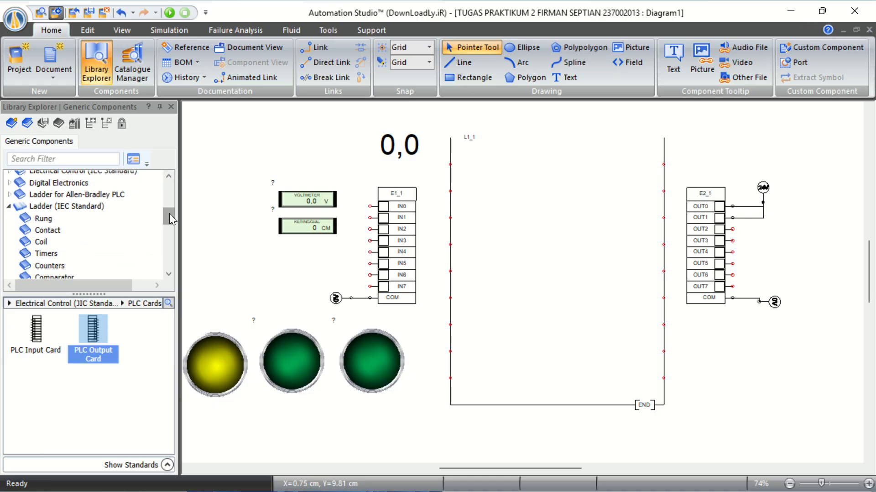
pyautogui.click(401, 153)
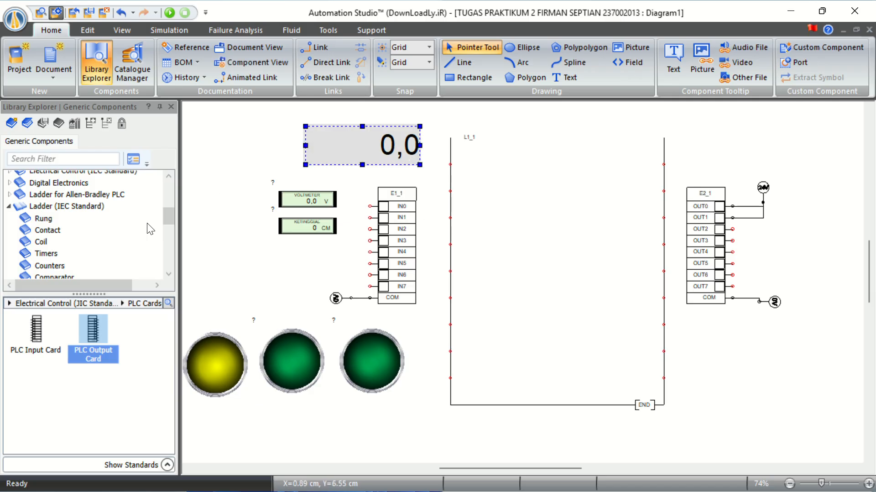
pyautogui.moveTo(172, 214); pyautogui.dragTo(170, 263)
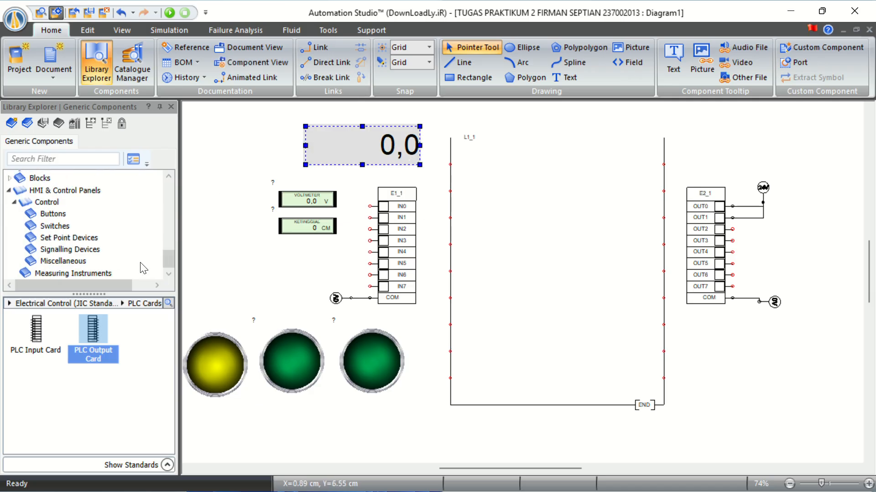
pyautogui.click(44, 271)
pyautogui.click(44, 263)
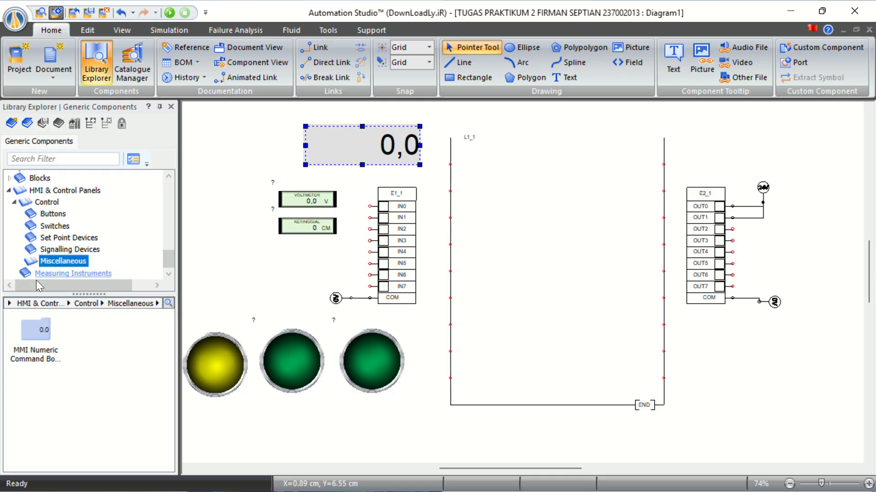
pyautogui.doubleClick(28, 333)
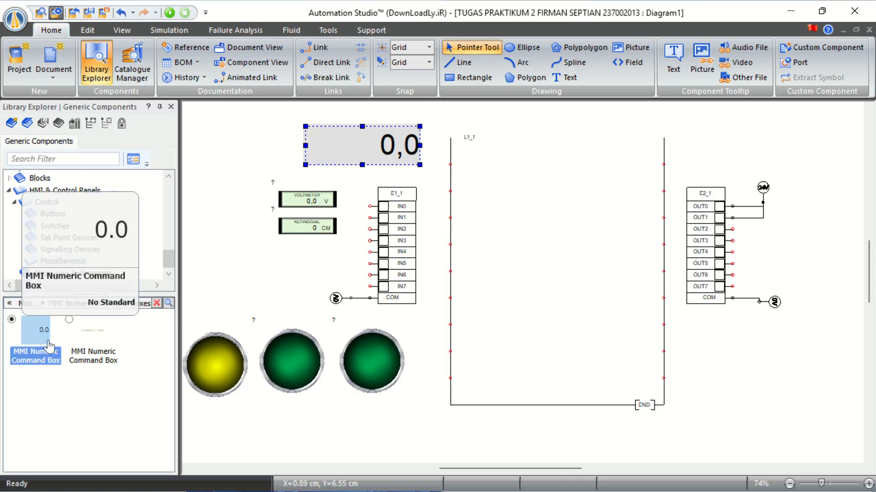
pyautogui.moveTo(28, 338)
pyautogui.mouseDown()
pyautogui.moveTo(289, 254)
pyautogui.moveTo(5, 318)
pyautogui.moveTo(35, 336)
pyautogui.mouseUp()
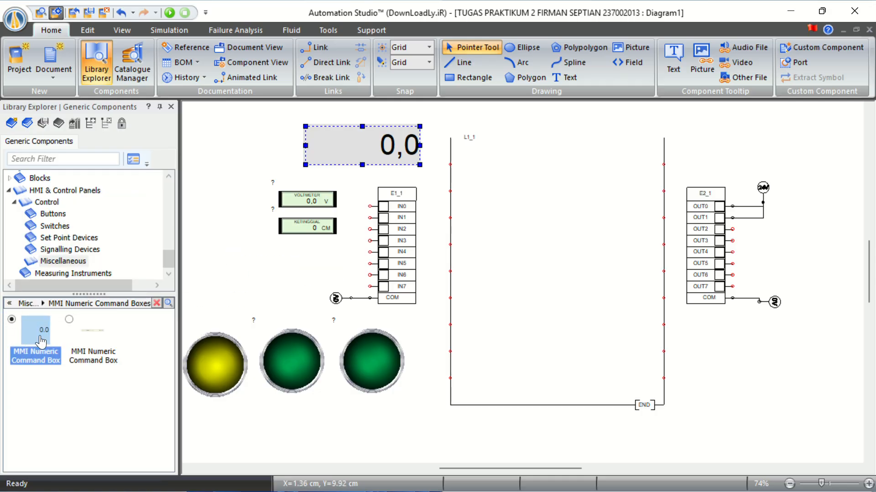
# - Examine the MMI Numeric Display Box variants among the Measuring Instruments, the source of the voltmeter and height displays
pyautogui.click(288, 201)
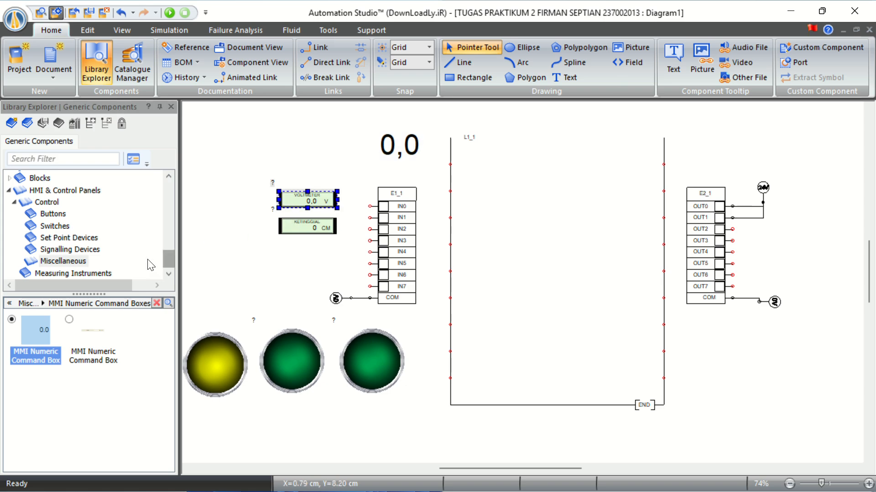
pyautogui.click(83, 271)
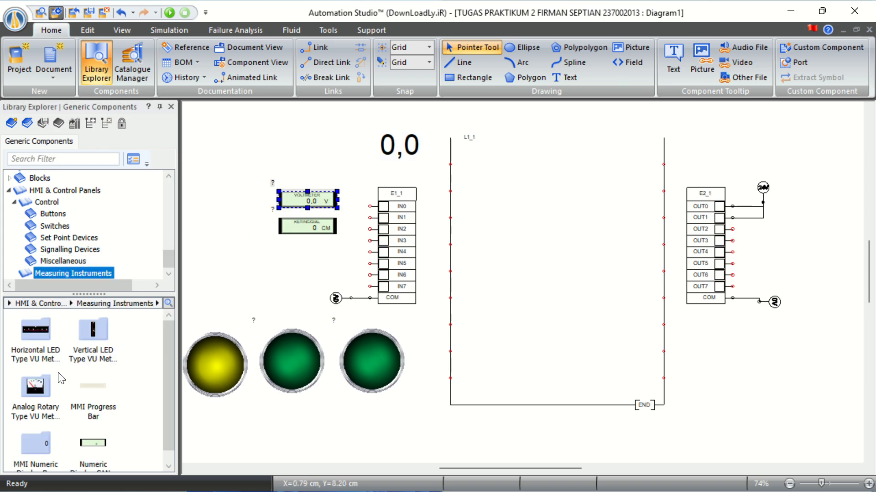
pyautogui.scroll(-1, 44, 434)
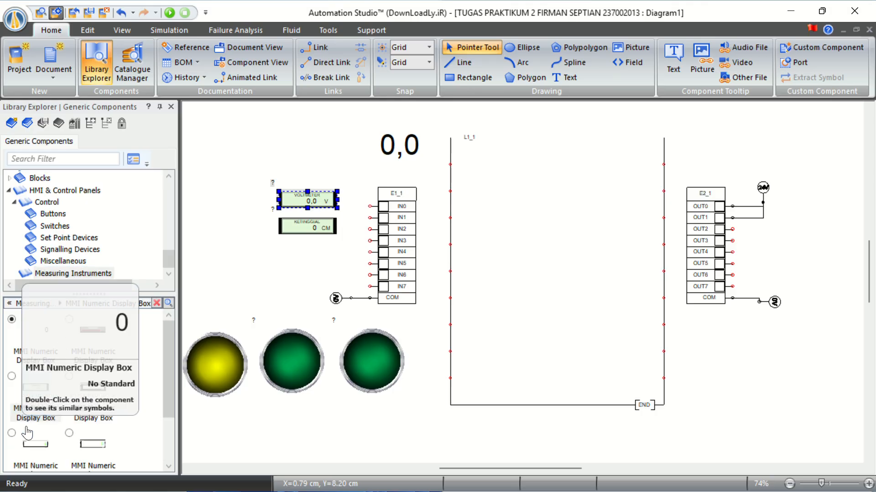
pyautogui.doubleClick(44, 434)
pyautogui.click(36, 396)
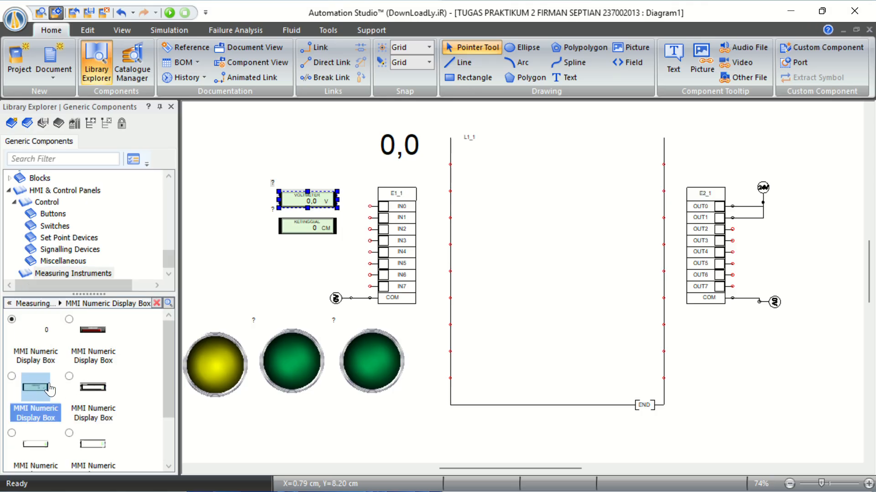
pyautogui.moveTo(76, 393); pyautogui.dragTo(91, 332)
pyautogui.click(91, 333)
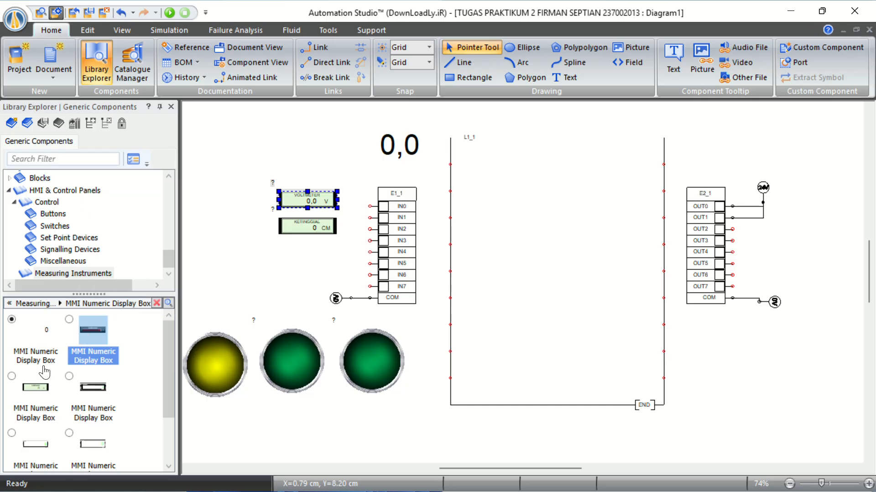
# - Recheck the lamp conditions in the assignment and examine the Pilot Lights variants among the Signalling Devices
pyautogui.click(63, 249)
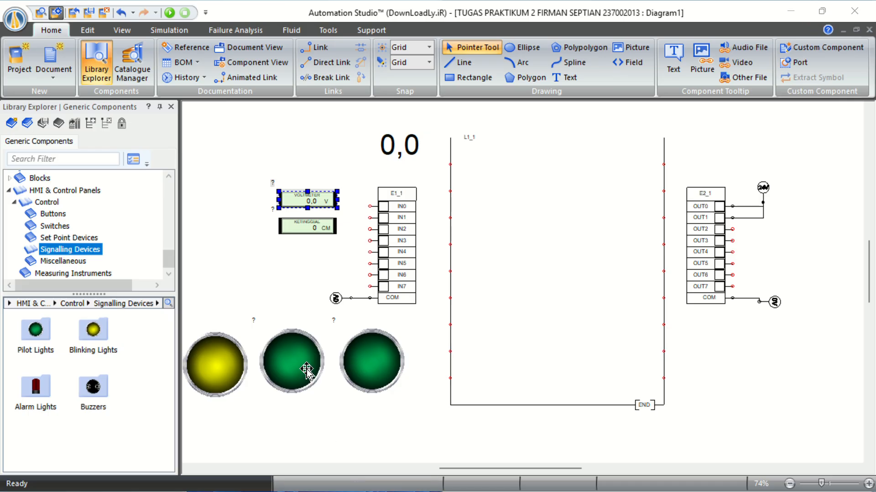
pyautogui.hotkey('alt', 'Tab')
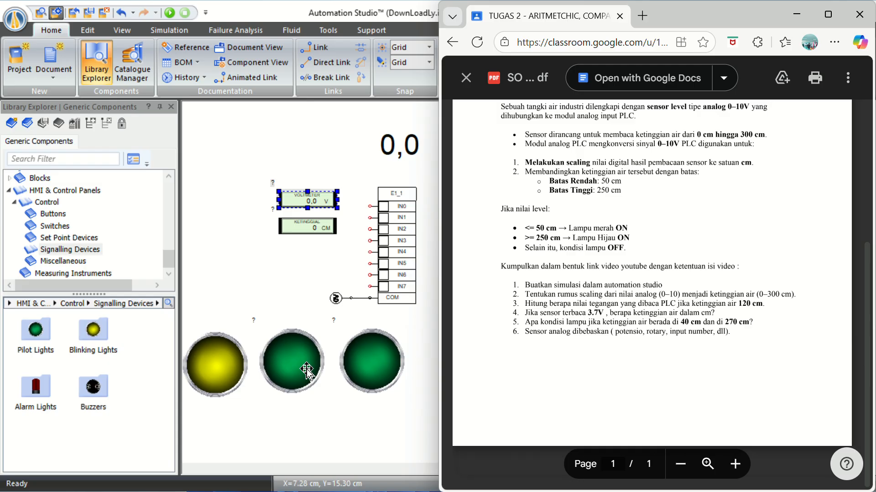
pyautogui.click(229, 292)
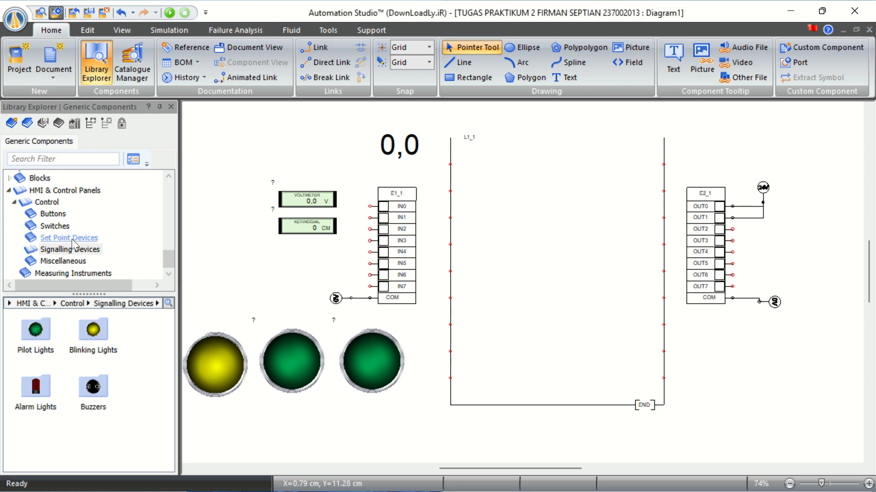
pyautogui.doubleClick(37, 331)
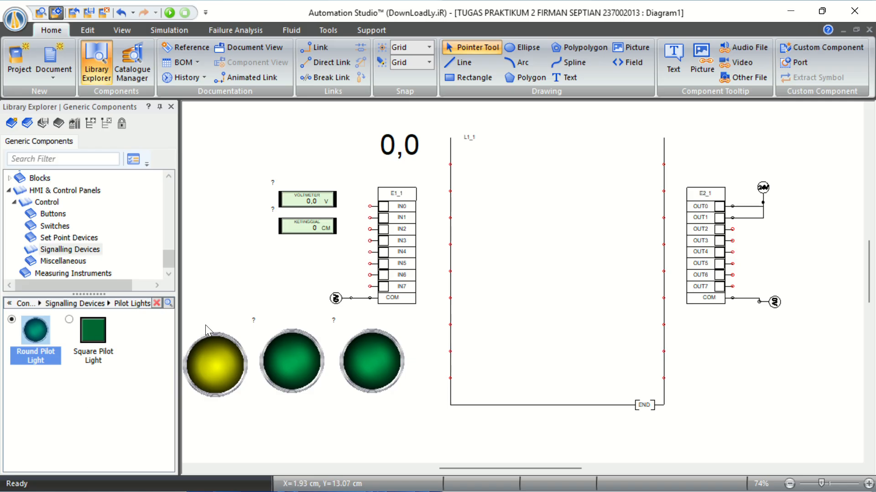
pyautogui.click(216, 309)
# - Set the rightmost round pilot light's Component Colour 4 to Red
pyautogui.click(354, 349)
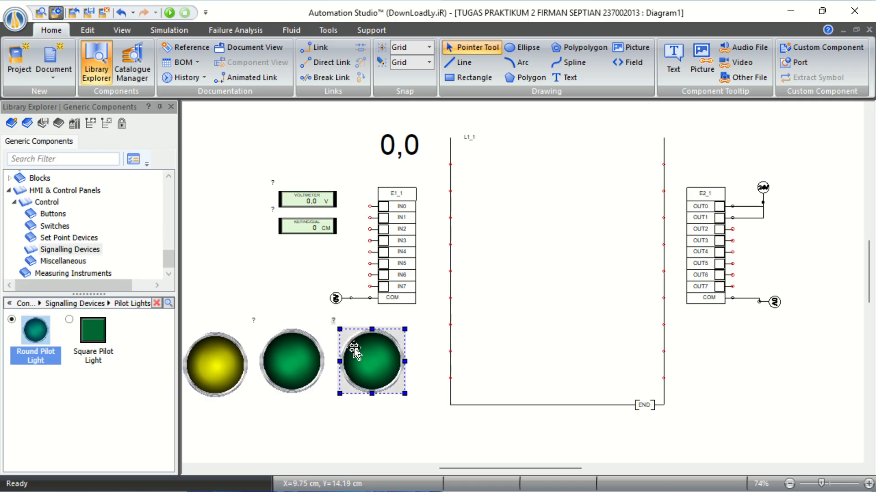
pyautogui.rightClick(354, 349)
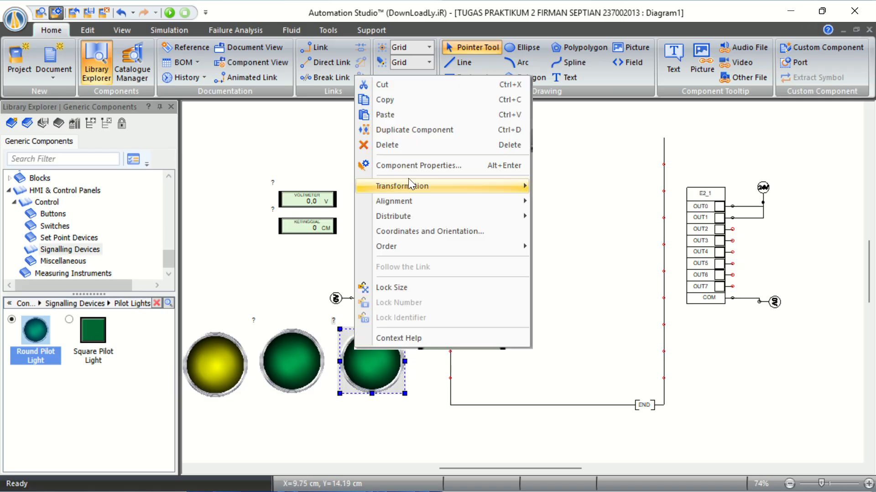
pyautogui.doubleClick(357, 373)
pyautogui.click(492, 239)
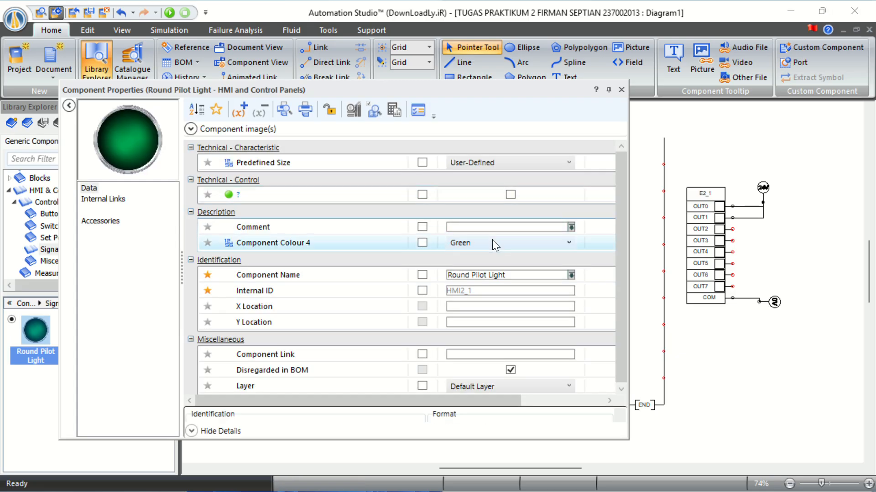
pyautogui.click(492, 240)
pyautogui.click(484, 269)
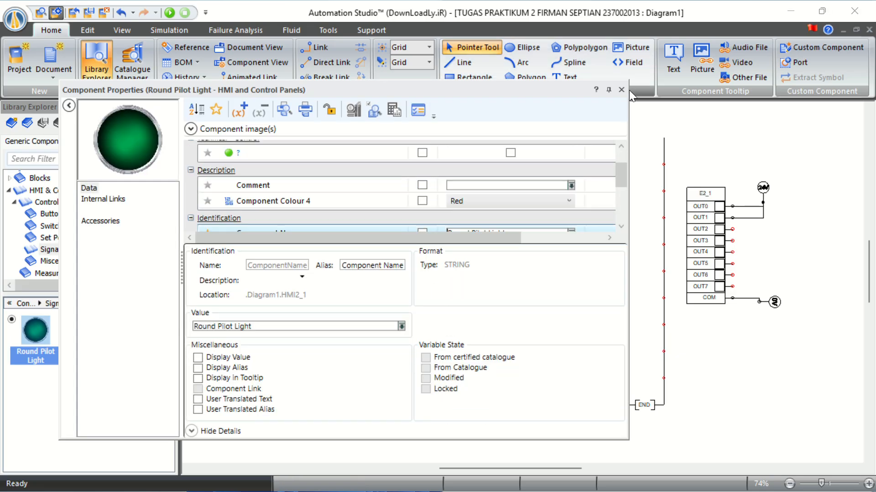
pyautogui.click(622, 90)
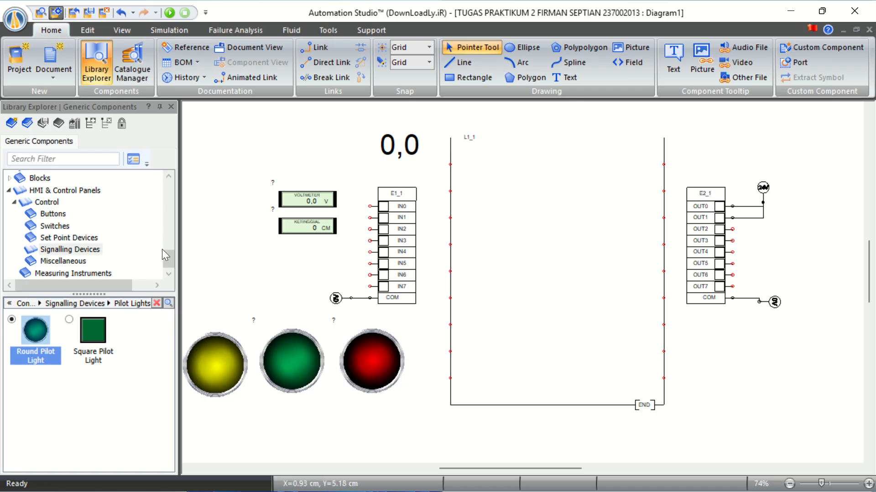
# - Place a Normally Open Contact (NO) from the Ladder (IEC Standard) library on the ladder's first rung
pyautogui.moveTo(165, 266); pyautogui.dragTo(123, 203)
pyautogui.scroll(1, 124, 203)
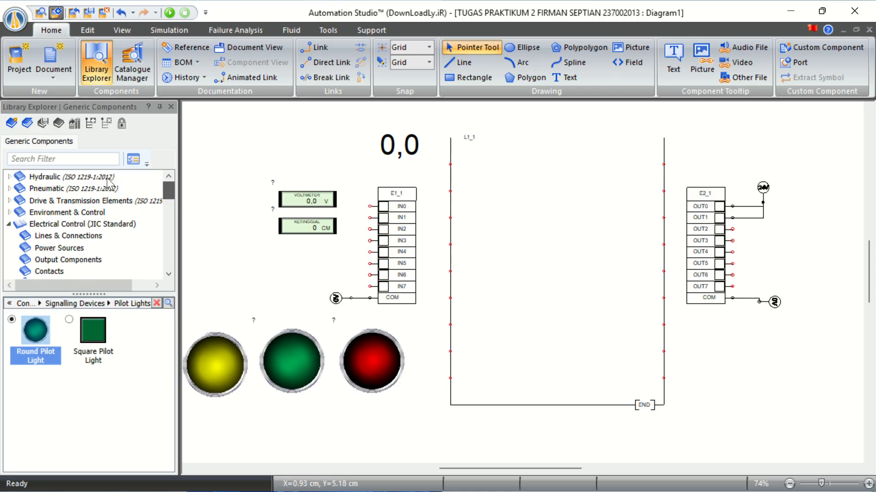
pyautogui.scroll(-7, 138, 219)
pyautogui.scroll(1, 136, 232)
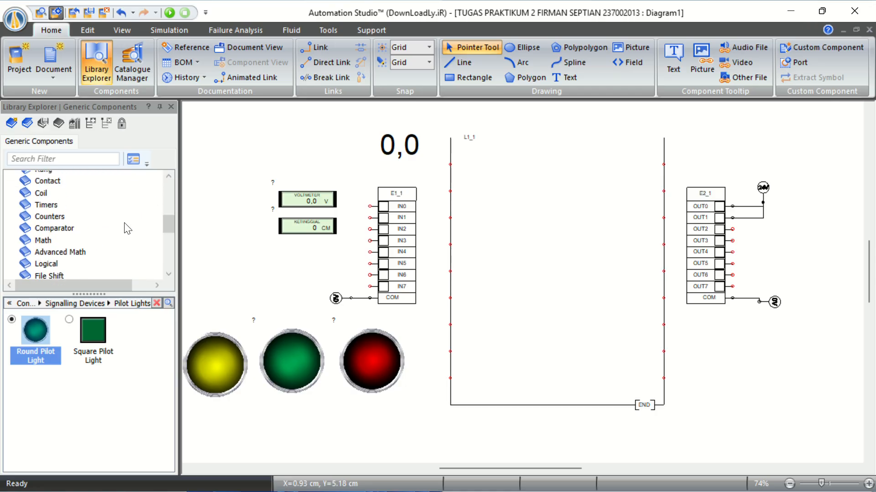
pyautogui.click(48, 181)
pyautogui.moveTo(39, 337); pyautogui.dragTo(505, 164)
pyautogui.click(496, 198)
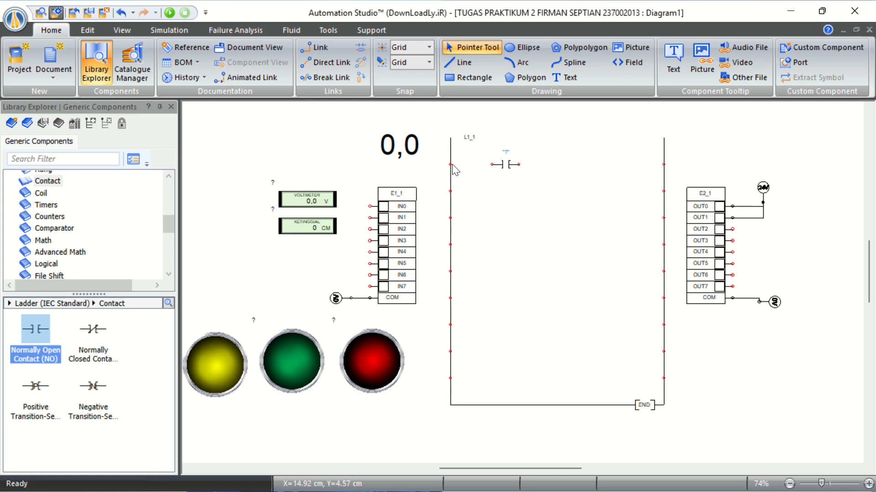
# - Wire the normally open contact to the left and right rails on the first rung
pyautogui.moveTo(451, 165); pyautogui.dragTo(492, 164)
pyautogui.click(492, 164)
pyautogui.click(519, 163)
pyautogui.click(664, 165)
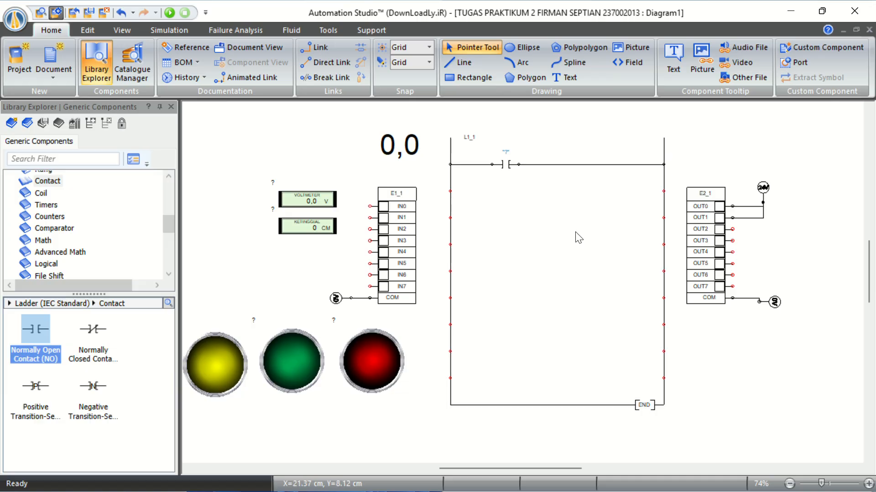
# - Check the numeric command box's variable assignment and link the normally open contact to its SENSOR variable
pyautogui.doubleClick(400, 144)
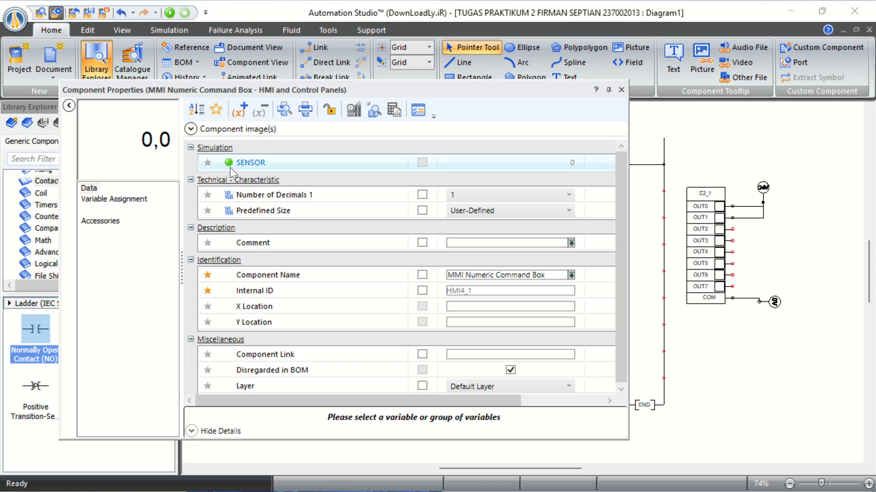
pyautogui.click(114, 199)
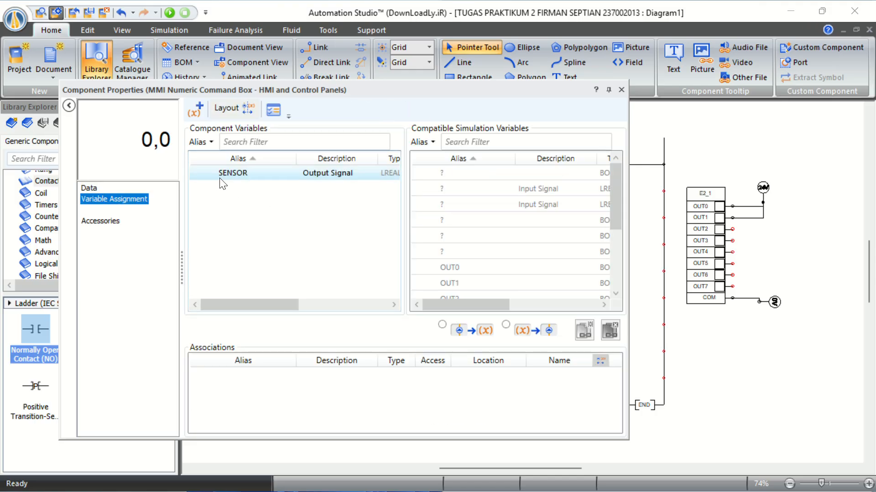
pyautogui.click(621, 90)
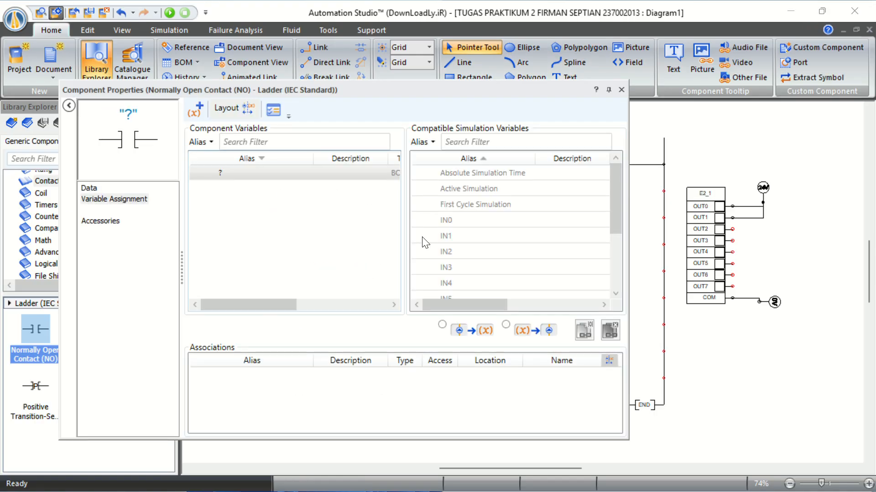
pyautogui.scroll(-2, 425, 237)
pyautogui.doubleClick(457, 267)
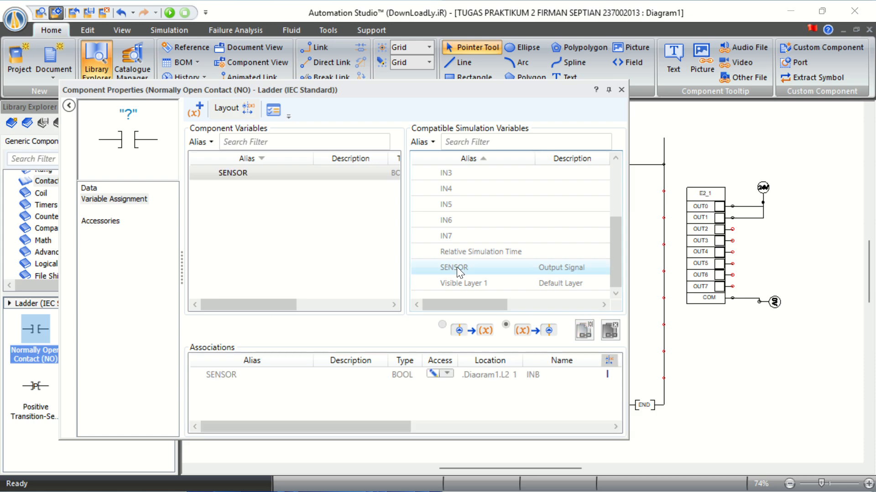
# - Switch to the browser and review the assignment's level scaling and lamp limit requirements, and return to the diagram
pyautogui.click(622, 89)
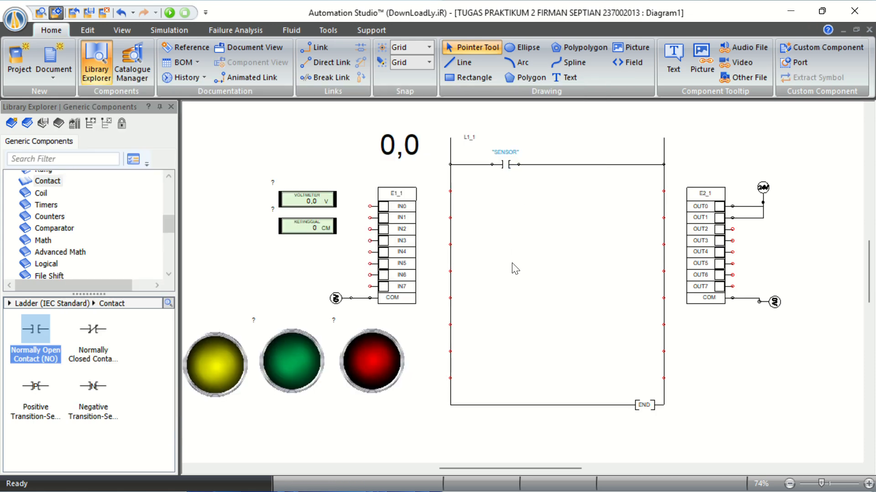
pyautogui.hotkey('alt', 'Tab')
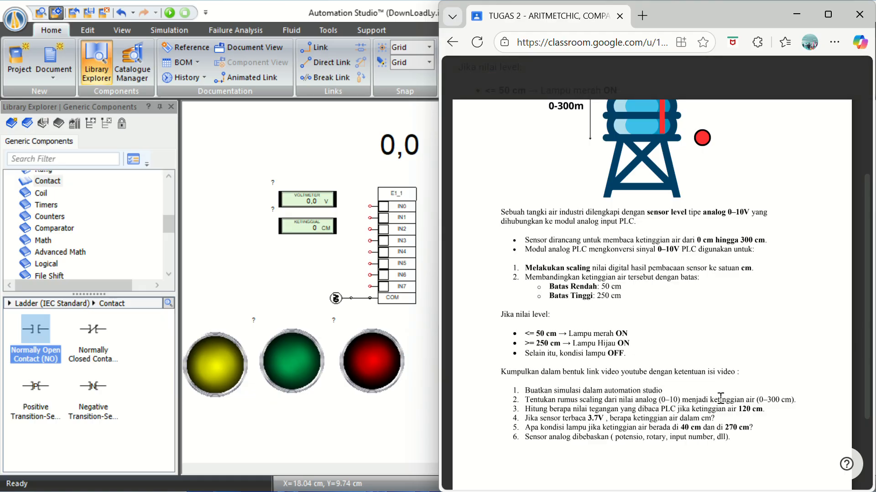
pyautogui.click(390, 385)
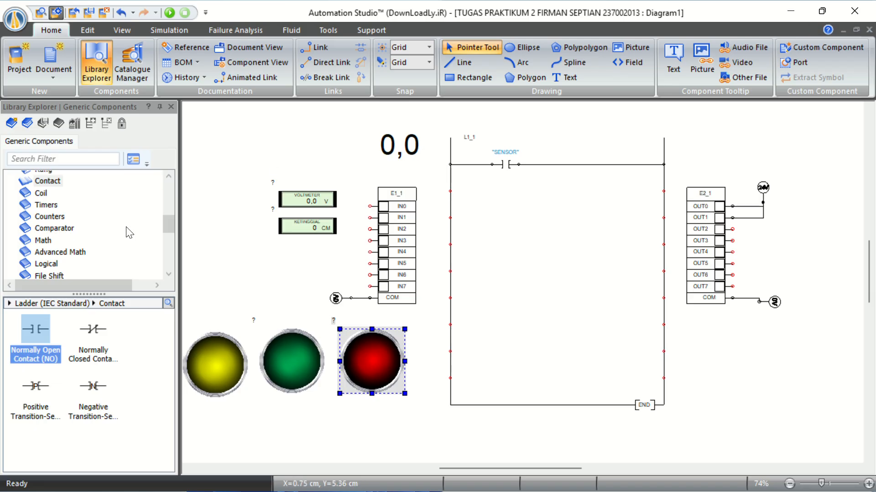
# - Place a Divide (DIV) block from the Ladder (IEC Standard) Math library on the ladder's second rung, connected to both rails
pyautogui.moveTo(172, 231)
pyautogui.mouseDown()
pyautogui.moveTo(162, 204)
pyautogui.moveTo(158, 231)
pyautogui.mouseUp()
pyautogui.click(43, 231)
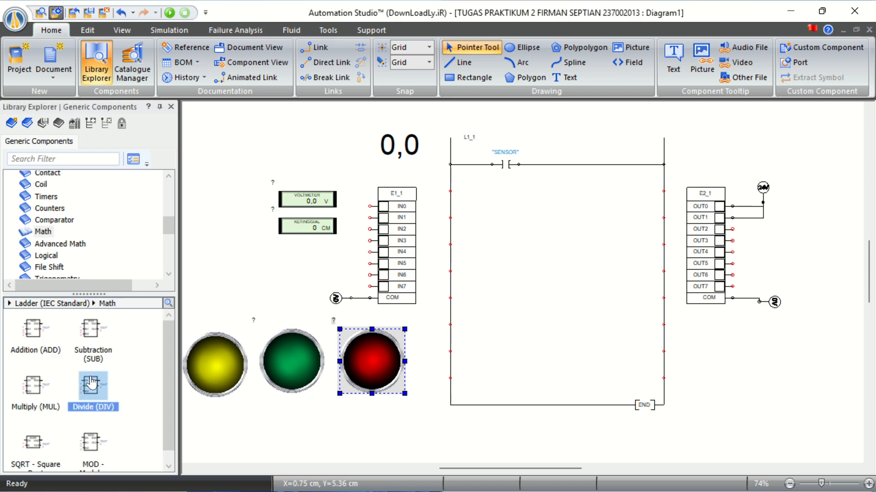
pyautogui.moveTo(91, 382); pyautogui.dragTo(664, 191)
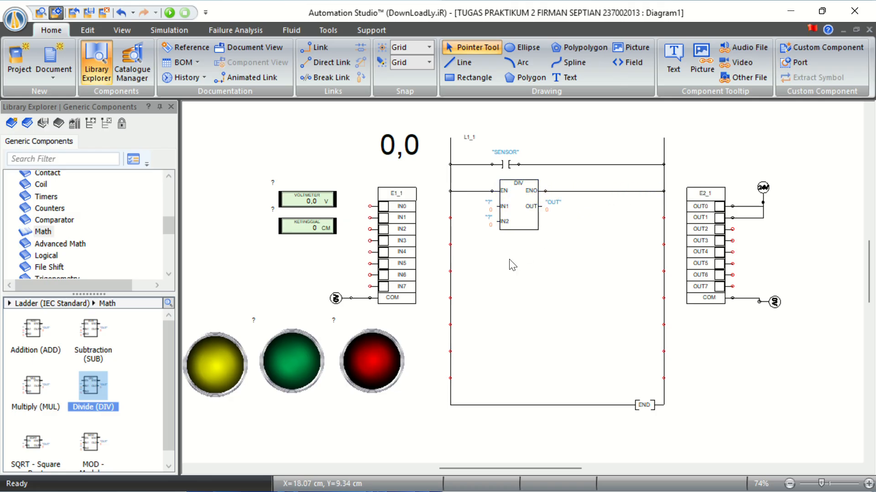
# - Set the Divide block's IN1 to 300 and IN2 to 10, and run the simulation briefly to check its output
pyautogui.doubleClick(510, 191)
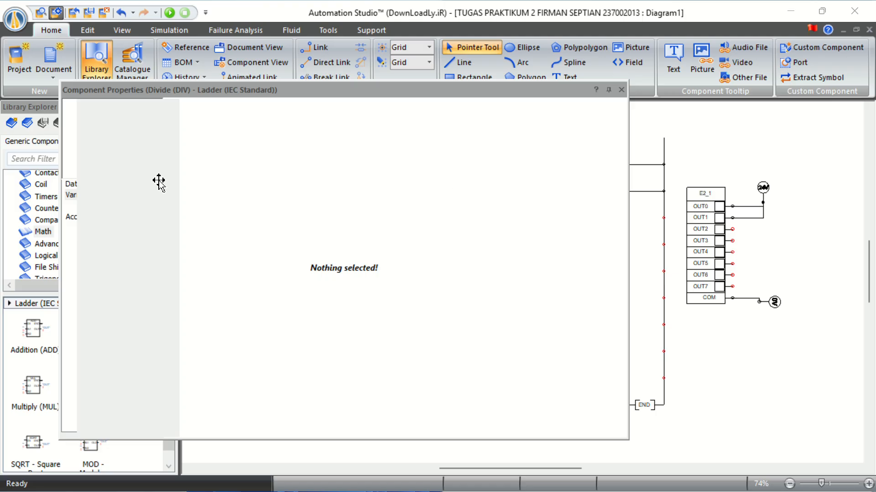
pyautogui.click(93, 198)
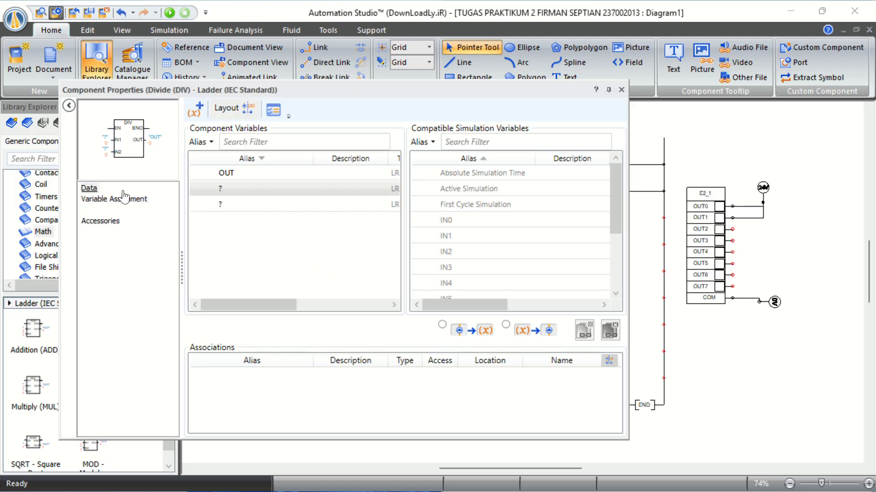
pyautogui.click(89, 188)
pyautogui.click(549, 177)
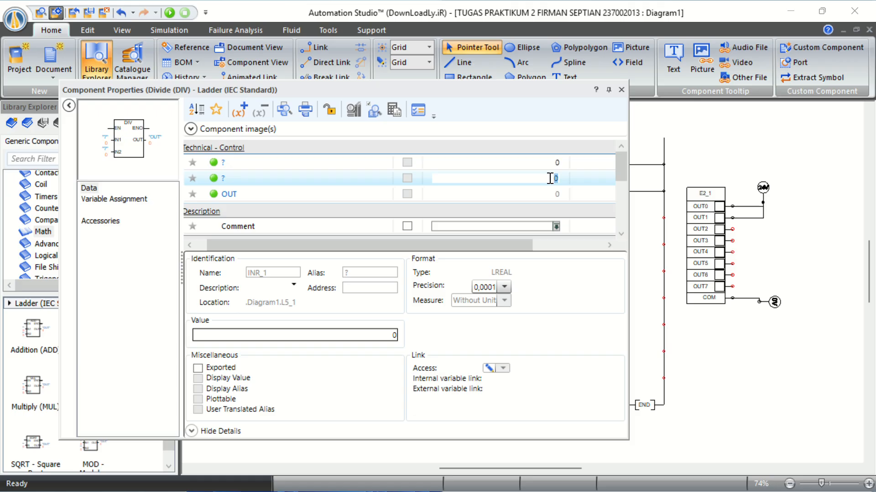
pyautogui.press('Return')
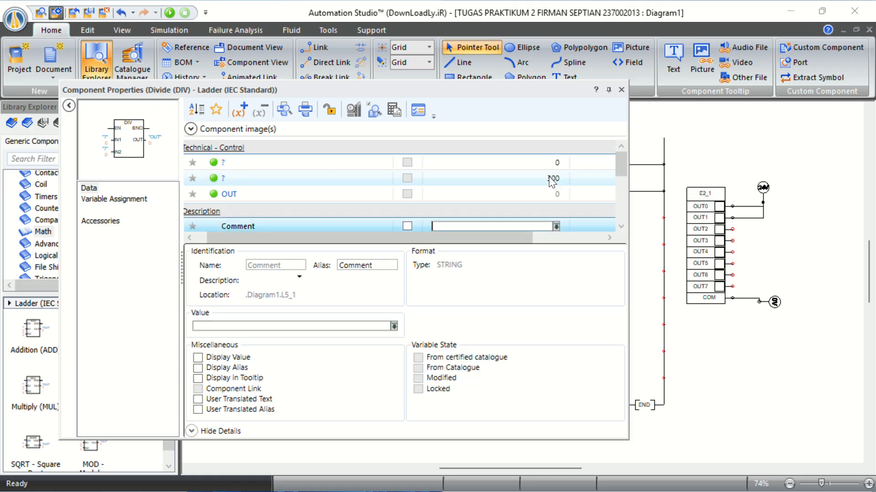
pyautogui.click(547, 164)
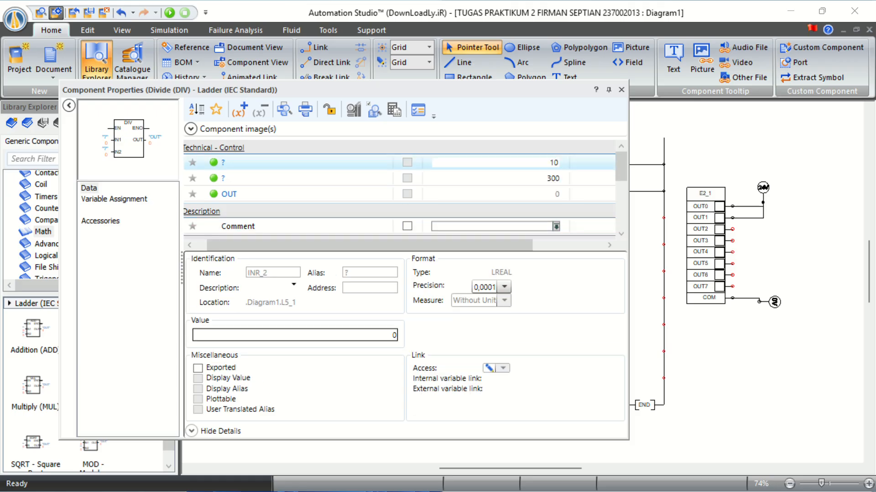
pyautogui.write('10')
pyautogui.press('Return')
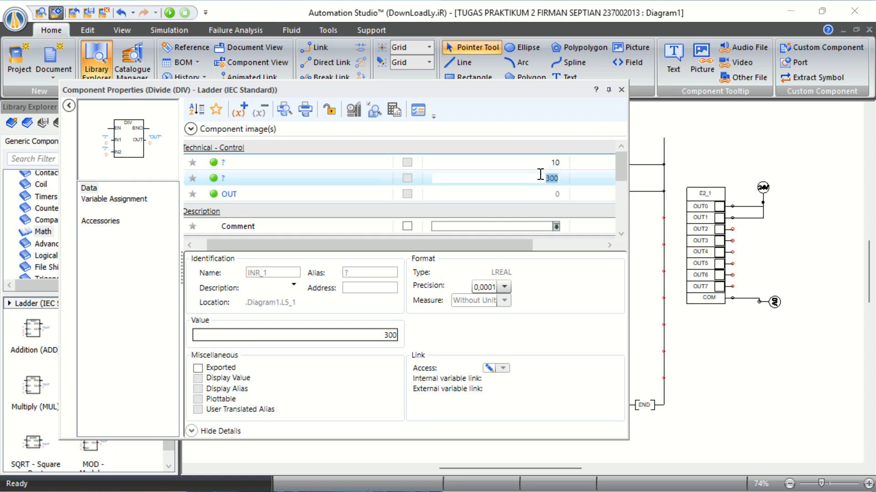
pyautogui.click(621, 89)
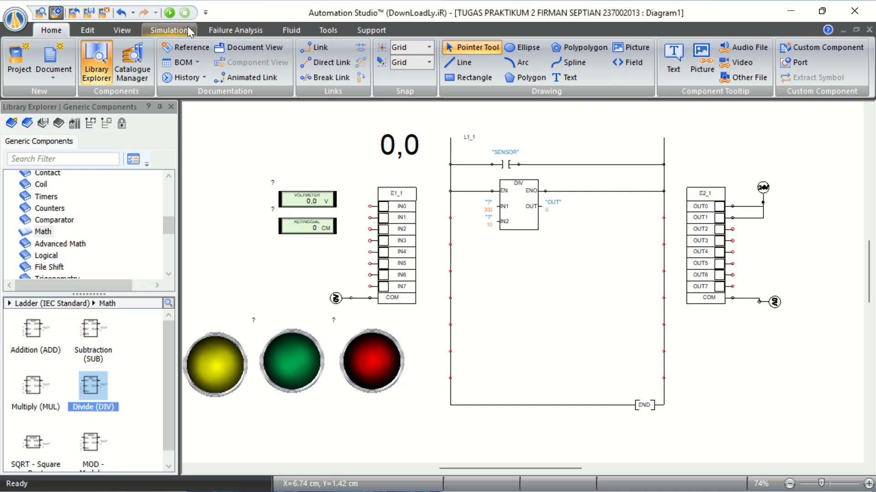
pyautogui.click(170, 12)
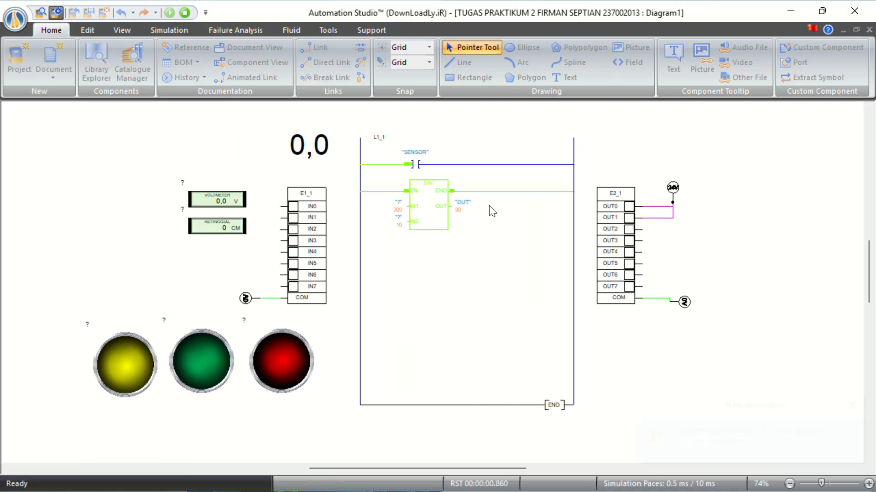
pyautogui.click(184, 13)
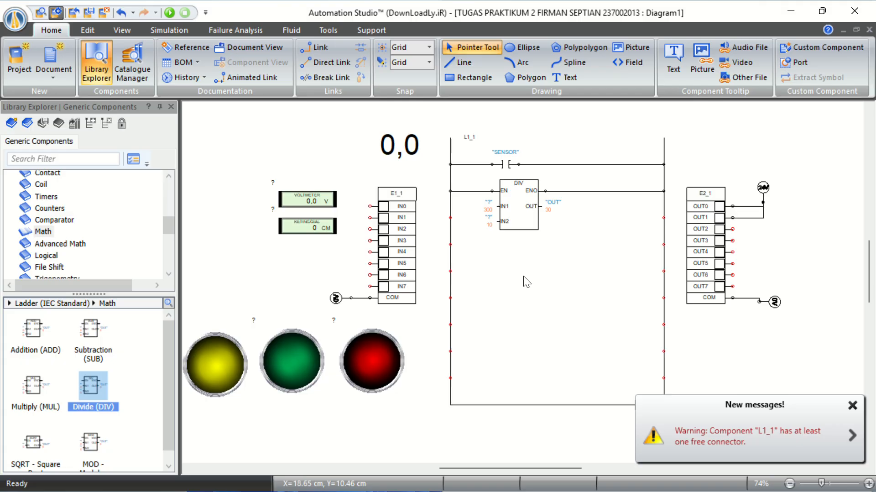
# - Try to rename the Divide block's OUT variable in its variable assignment
pyautogui.doubleClick(535, 210)
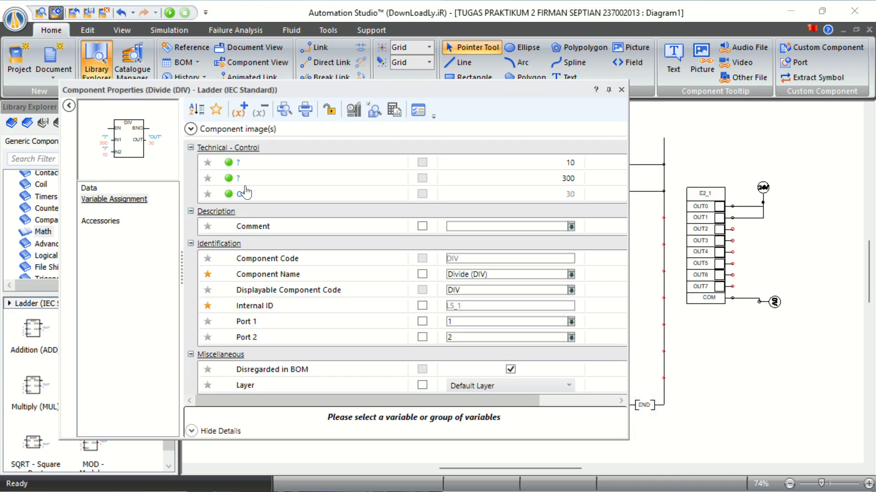
pyautogui.click(243, 192)
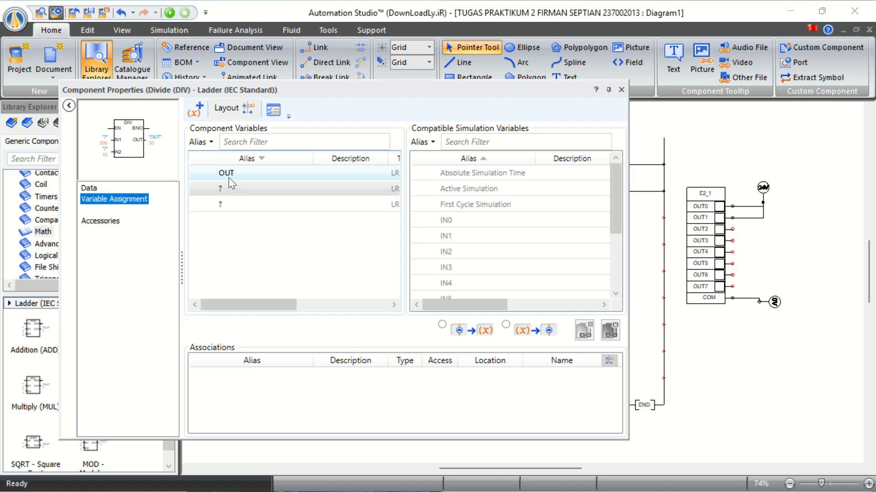
pyautogui.click(228, 177)
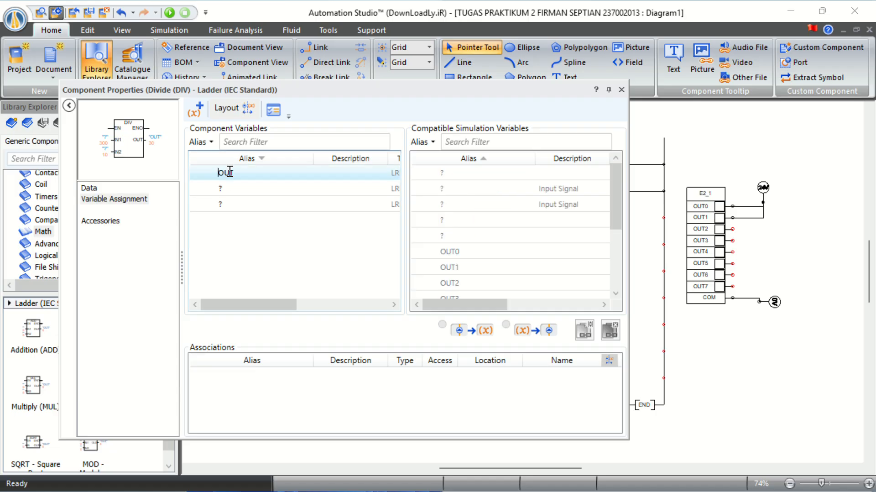
pyautogui.write('RRGSRG')
pyautogui.press('Return')
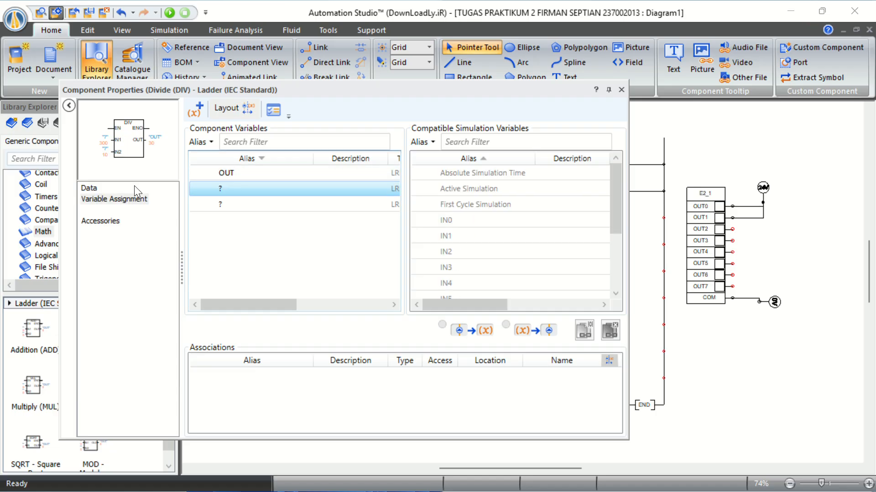
# - Enable User Translated Alias for the Divide block's OUT variable and set its alias to SCALLING
pyautogui.click(87, 188)
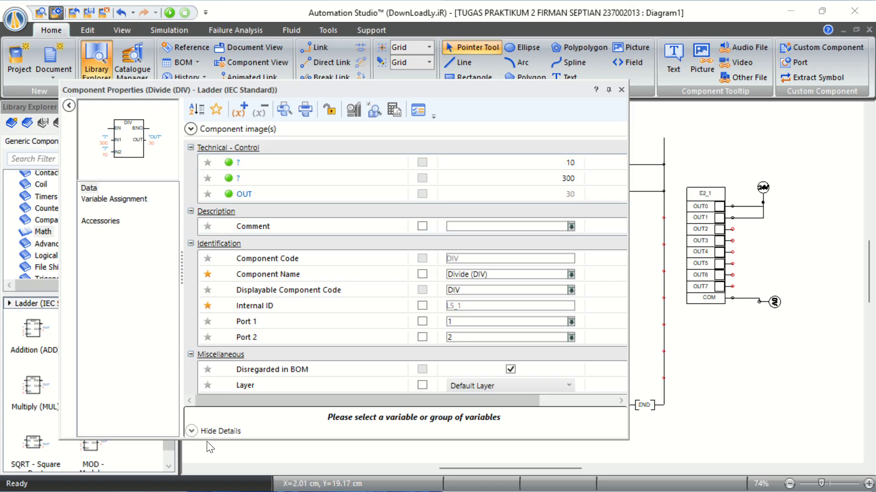
pyautogui.click(274, 195)
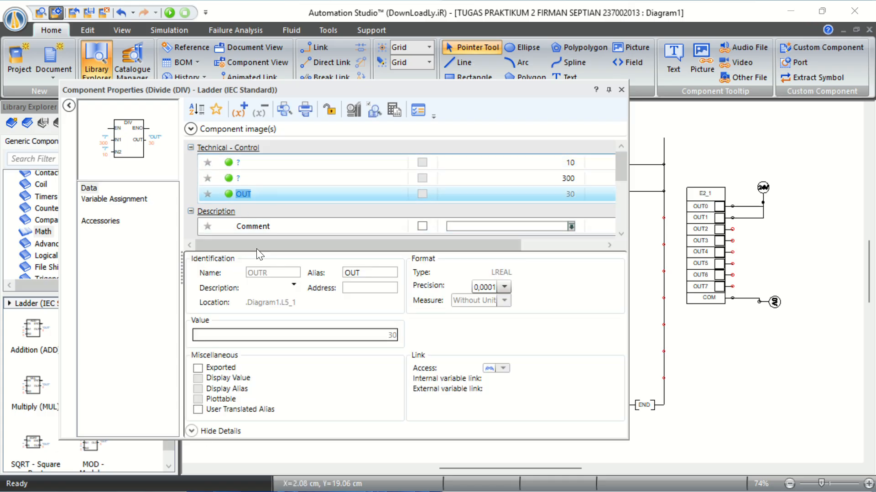
pyautogui.click(198, 409)
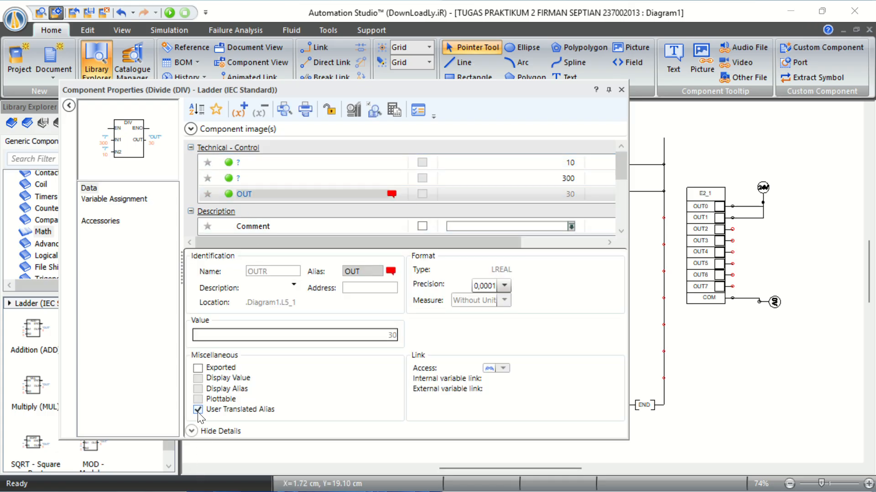
pyautogui.click(251, 191)
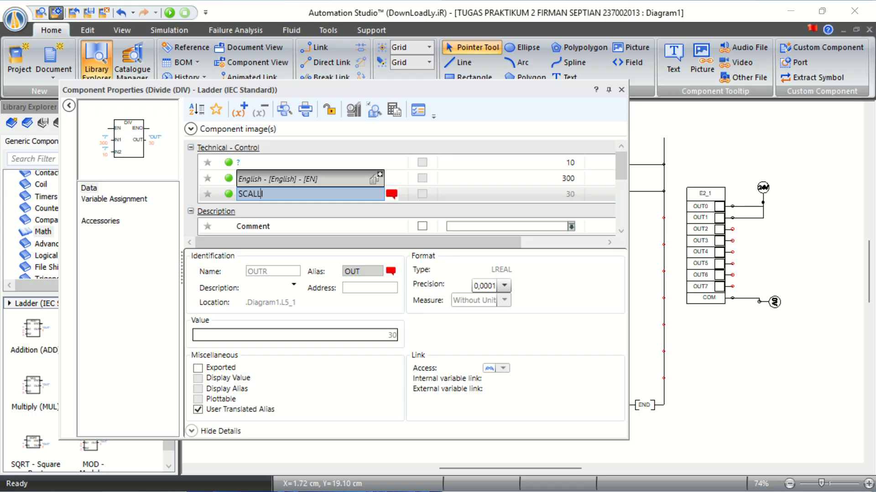
pyautogui.press('Return')
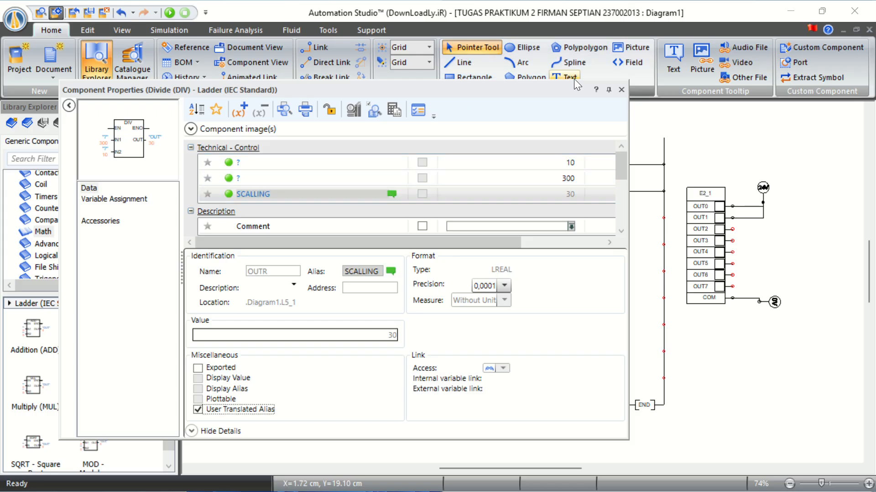
pyautogui.click(622, 91)
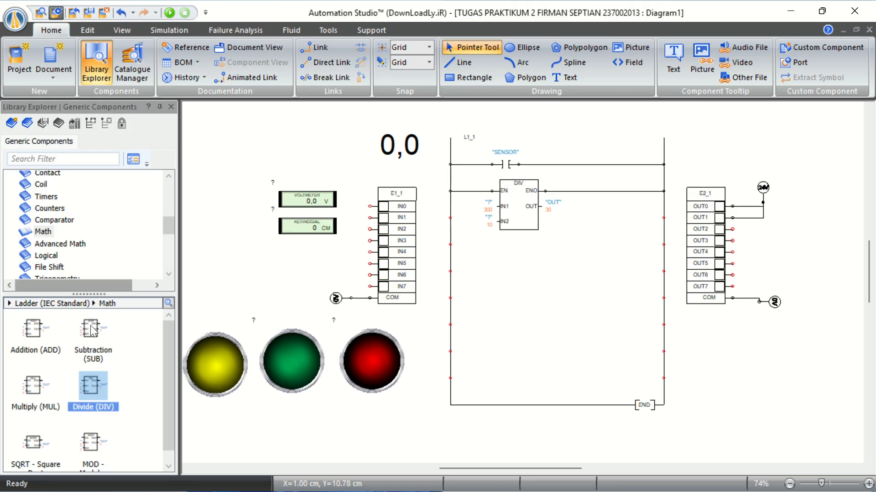
# - Place a Multiply (MUL) block below the Divide block and wire its EN and ENO to the ladder's left and right rails
pyautogui.moveTo(33, 384); pyautogui.dragTo(595, 280)
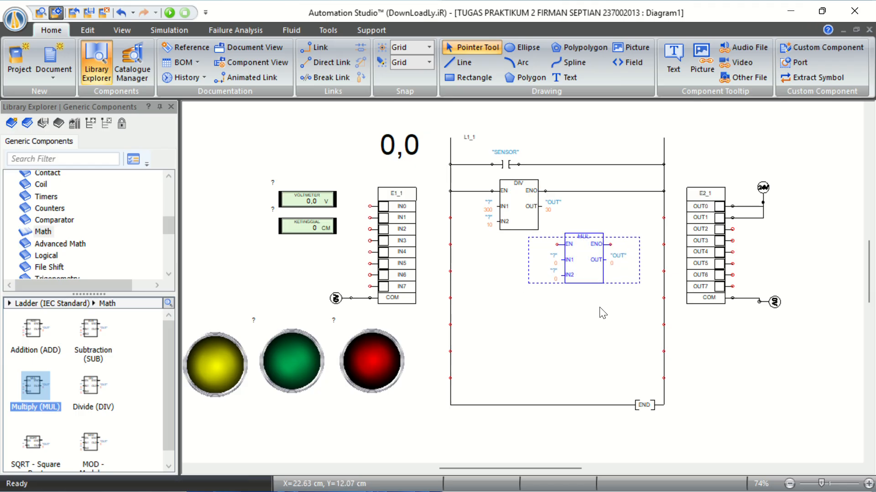
pyautogui.click(571, 293)
pyautogui.moveTo(449, 245); pyautogui.dragTo(558, 245)
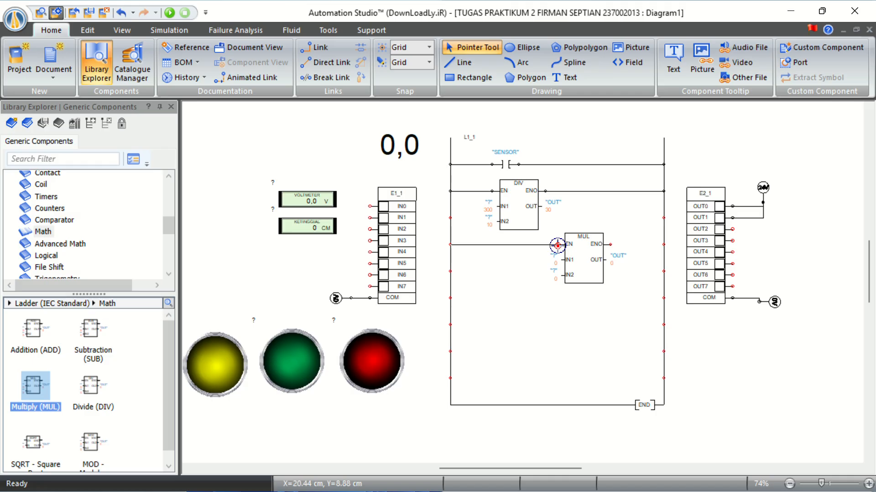
pyautogui.moveTo(613, 244); pyautogui.dragTo(665, 245)
pyautogui.click(612, 225)
pyautogui.click(664, 245)
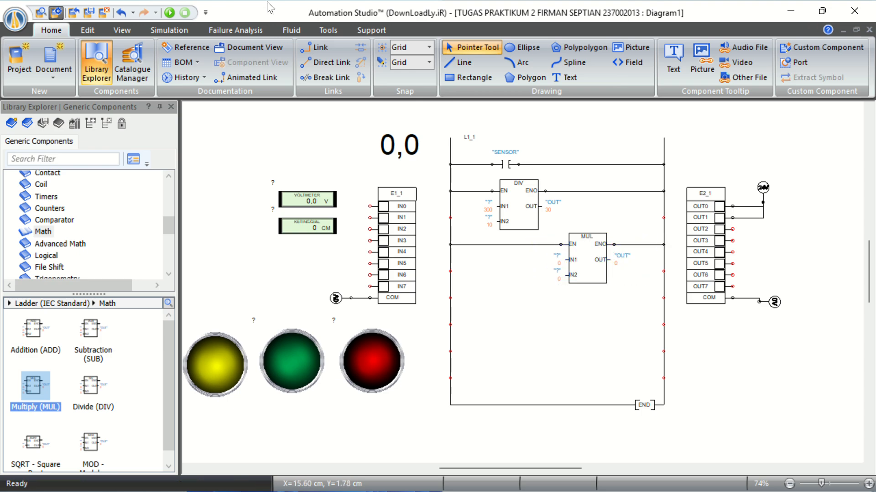
# - Run the simulation, try the numeric command box for value entry, and stop the simulation
pyautogui.click(170, 12)
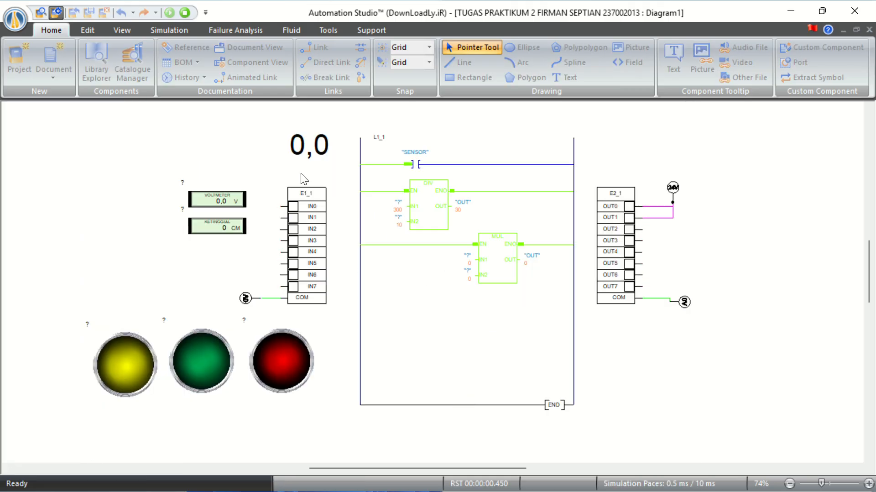
pyautogui.click(311, 147)
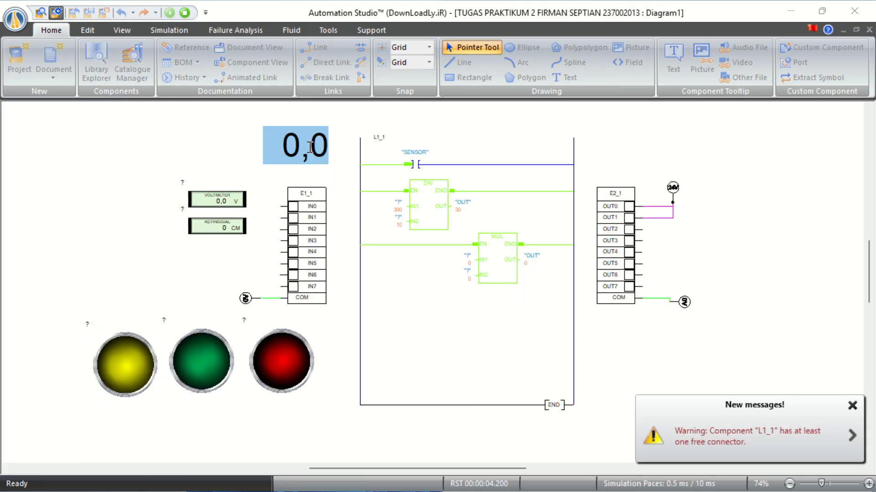
pyautogui.click(185, 13)
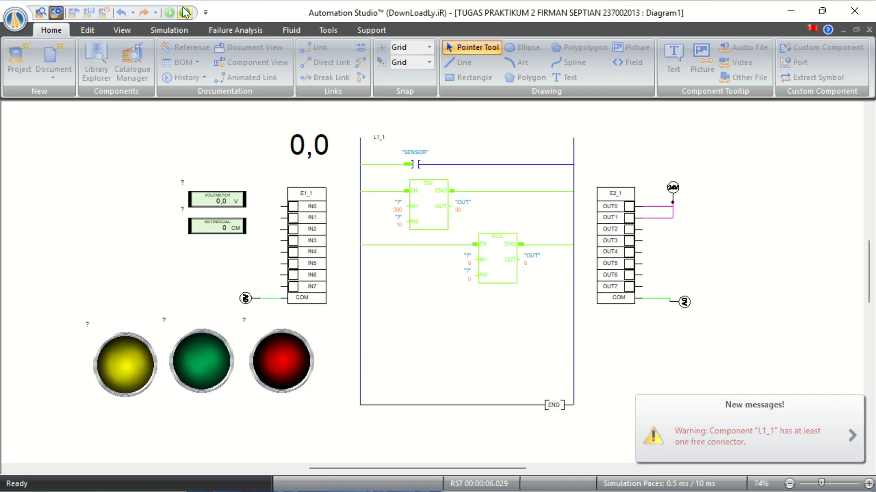
# - Link the Multiply block's IN1 input to the SCALLING variable in its variable assignment
pyautogui.doubleClick(575, 262)
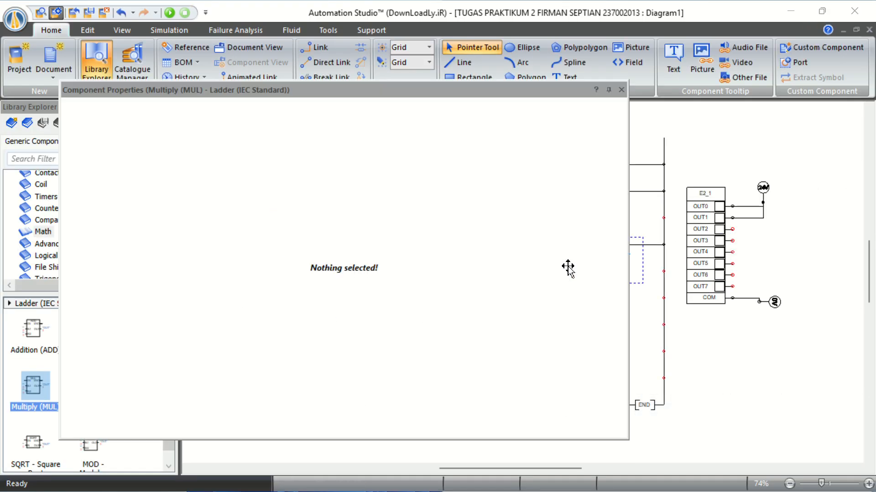
pyautogui.click(141, 200)
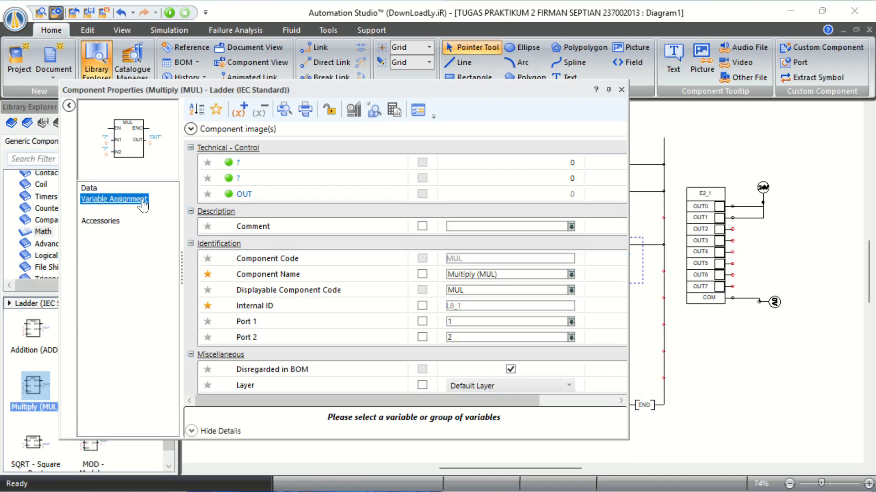
pyautogui.scroll(-3, 491, 226)
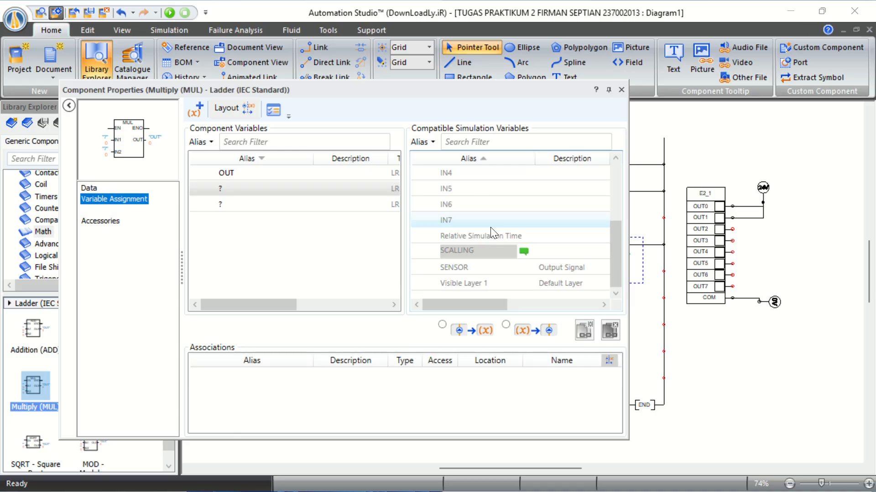
pyautogui.click(388, 204)
pyautogui.click(550, 255)
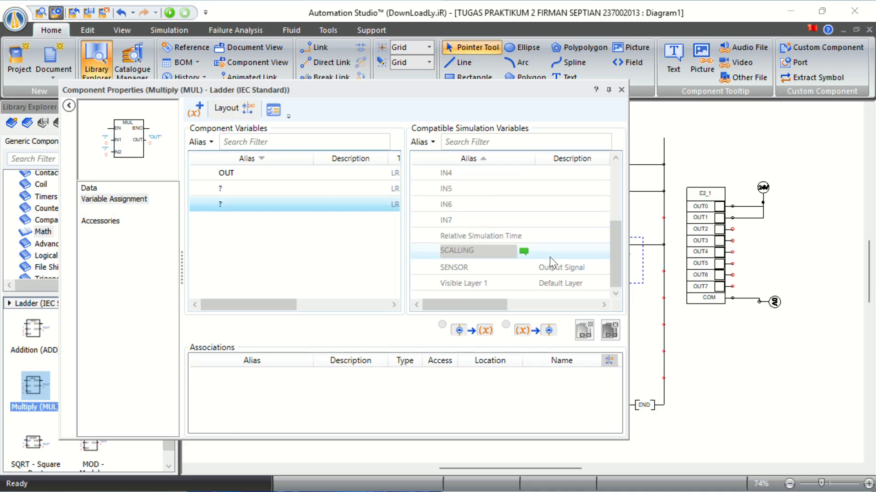
pyautogui.doubleClick(551, 253)
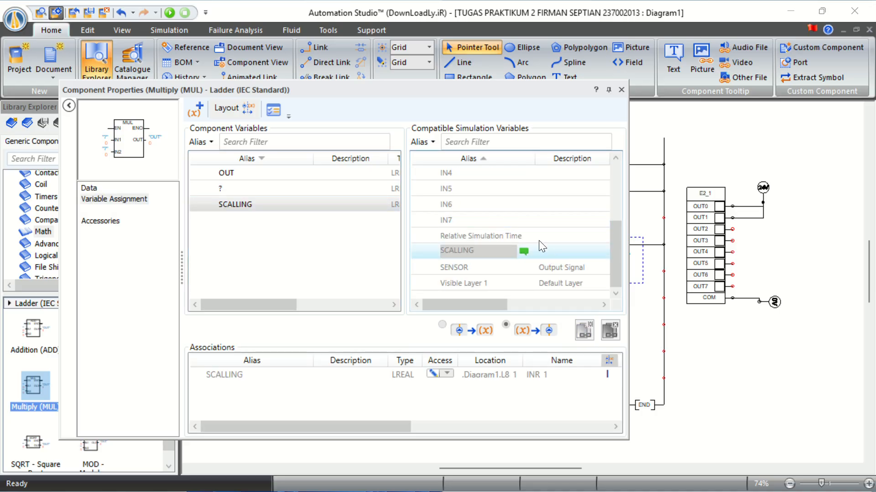
# - Link the Multiply block's IN2 input to the SENSOR variable in its variable assignment and close the properties
pyautogui.click(368, 184)
pyautogui.doubleClick(446, 262)
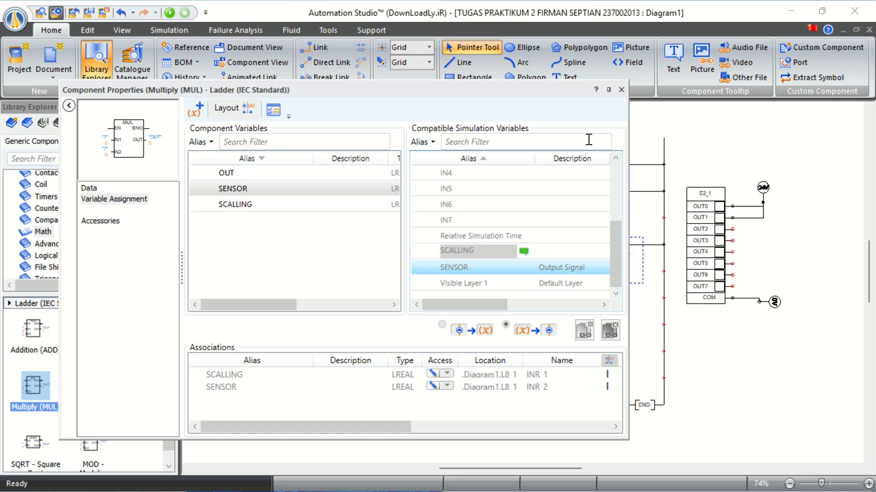
pyautogui.click(622, 89)
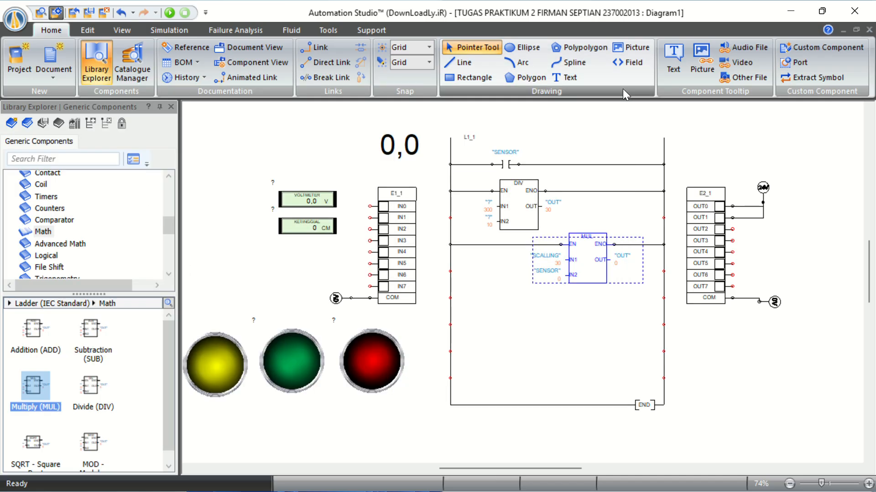
# - Test the scaling by running the simulation with the numeric command box set to 2, and stop the simulation
pyautogui.click(351, 154)
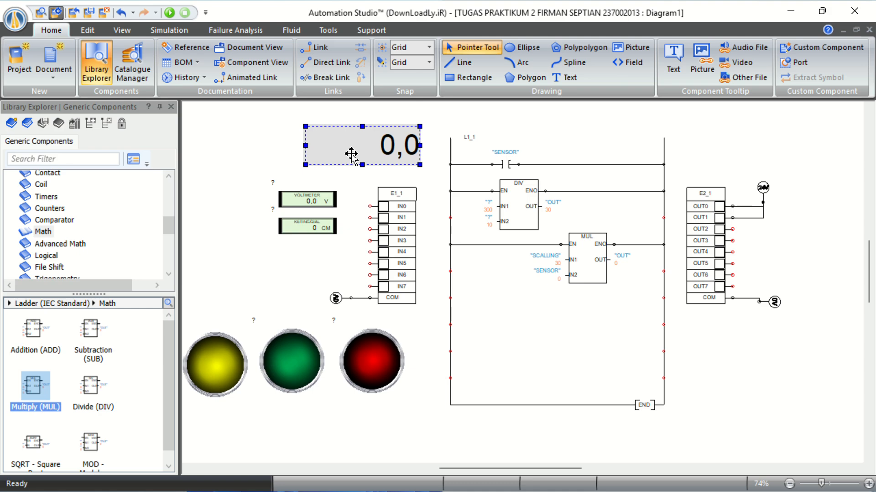
pyautogui.click(217, 147)
pyautogui.click(170, 12)
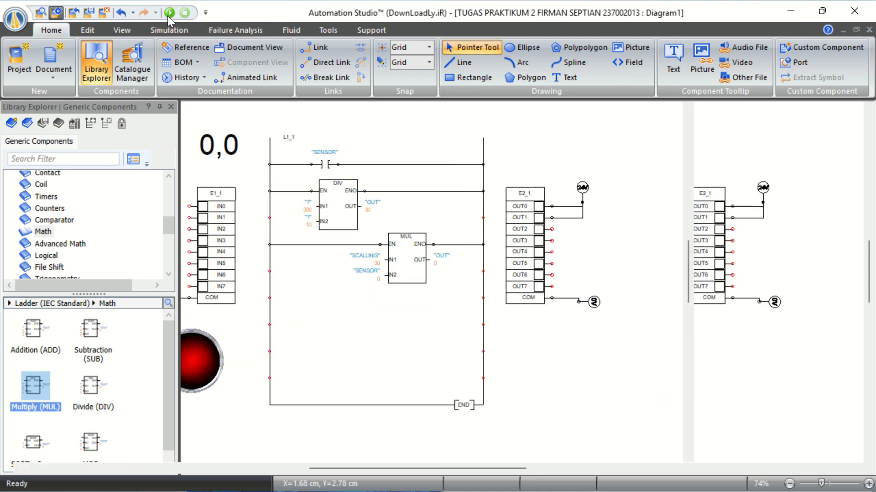
pyautogui.click(305, 156)
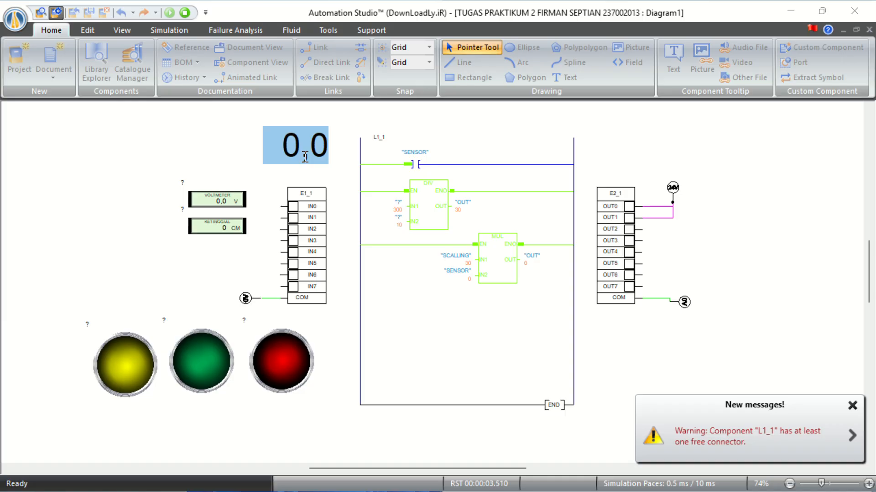
pyautogui.write('2')
pyautogui.press('Return')
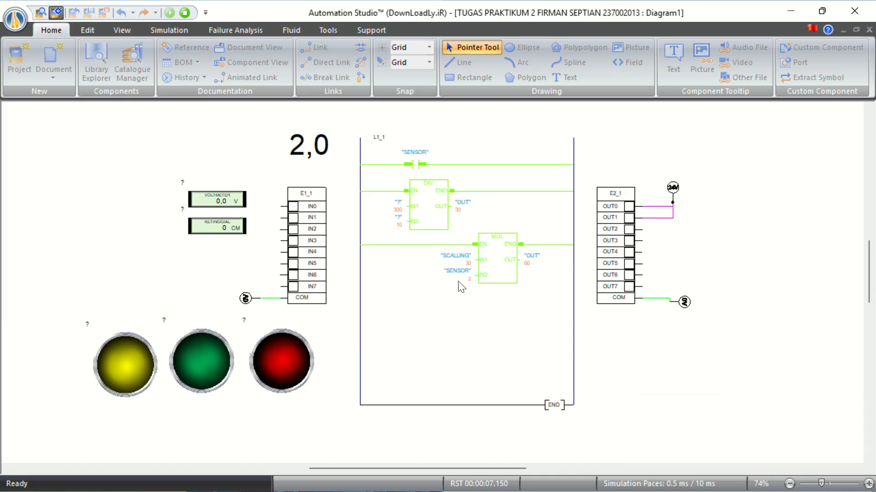
pyautogui.click(185, 13)
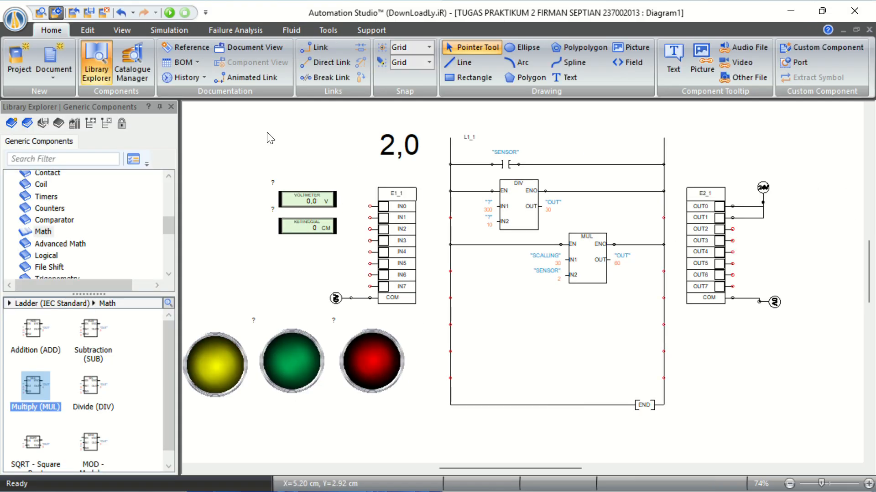
# - Enable User Translated Alias for the Multiply block's OUT variable and set its alias to KETINGGIAN
pyautogui.doubleClick(610, 265)
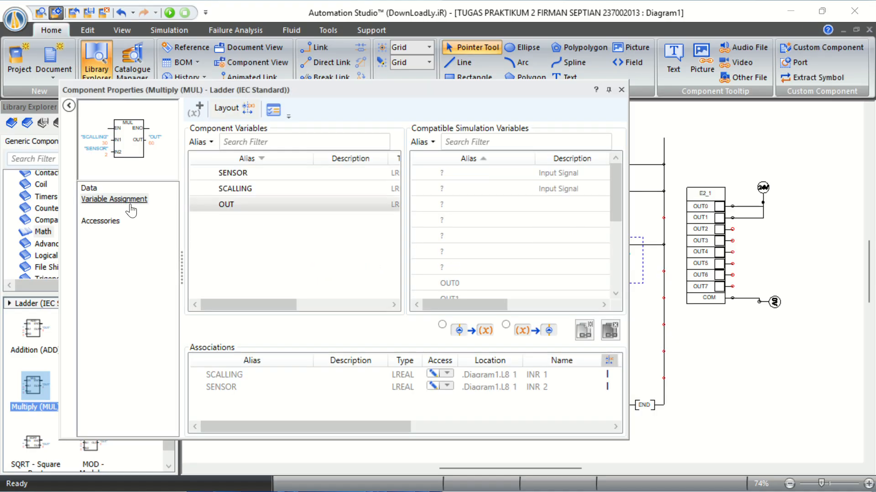
pyautogui.click(110, 199)
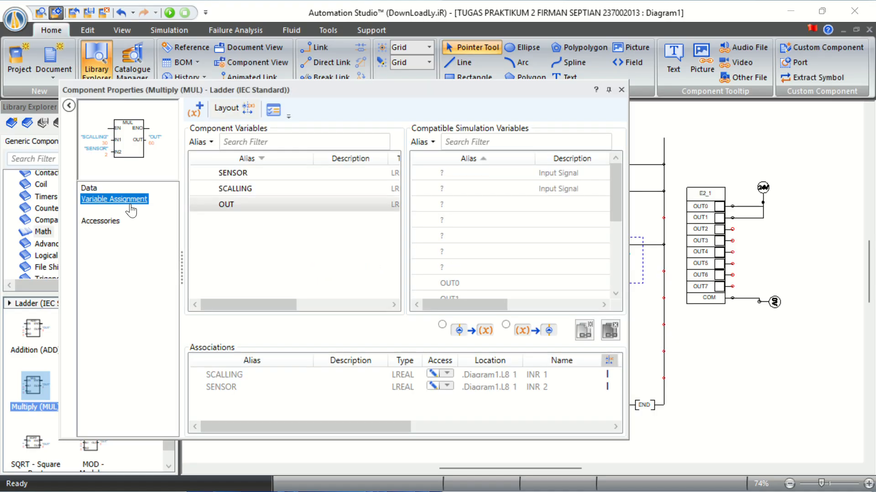
pyautogui.click(95, 189)
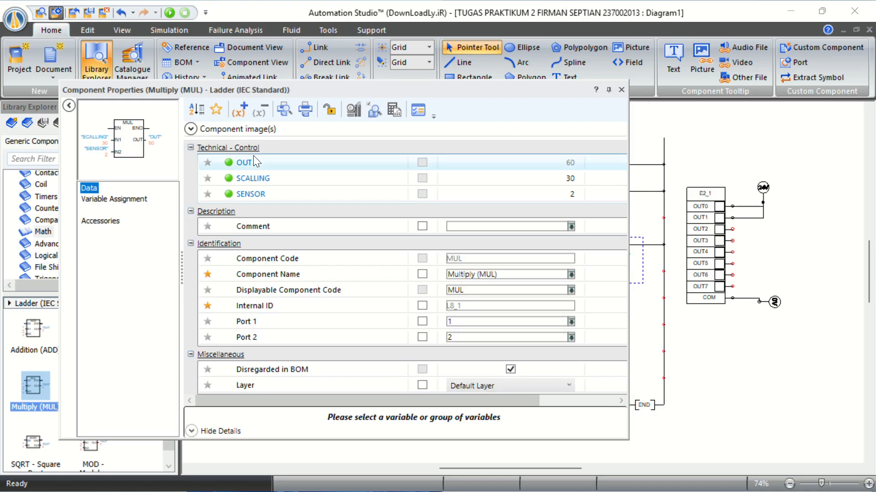
pyautogui.click(255, 158)
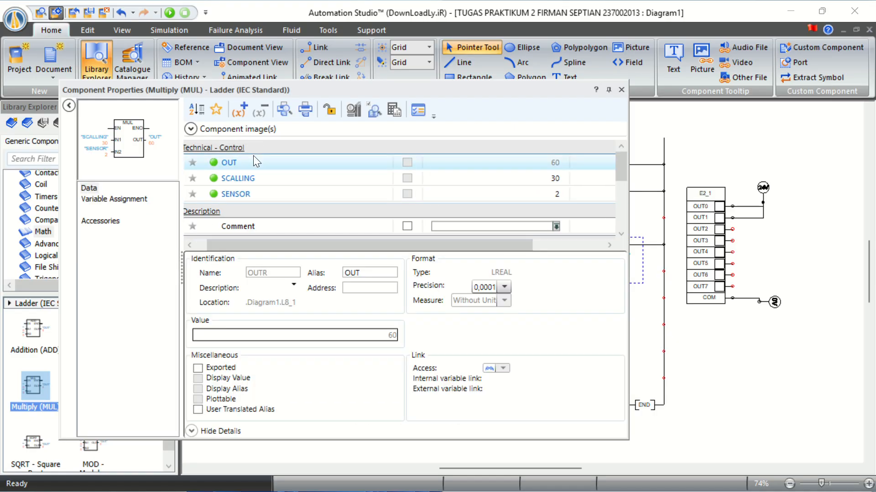
pyautogui.click(197, 409)
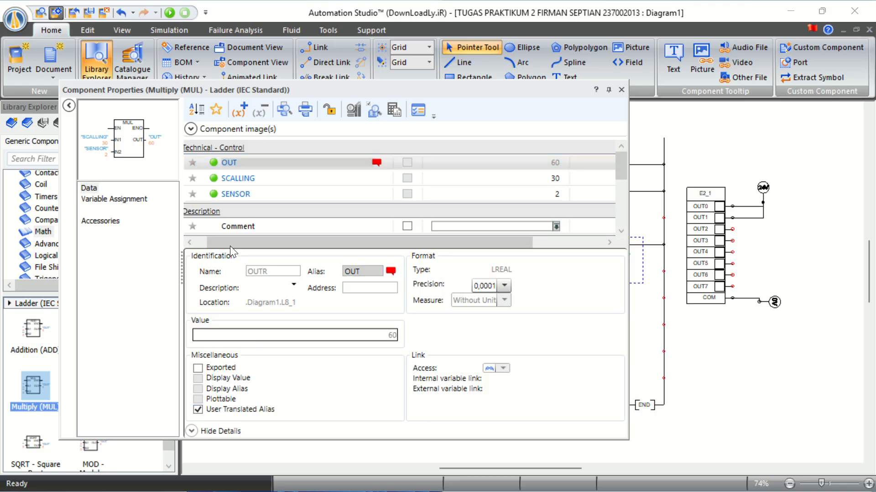
pyautogui.click(244, 161)
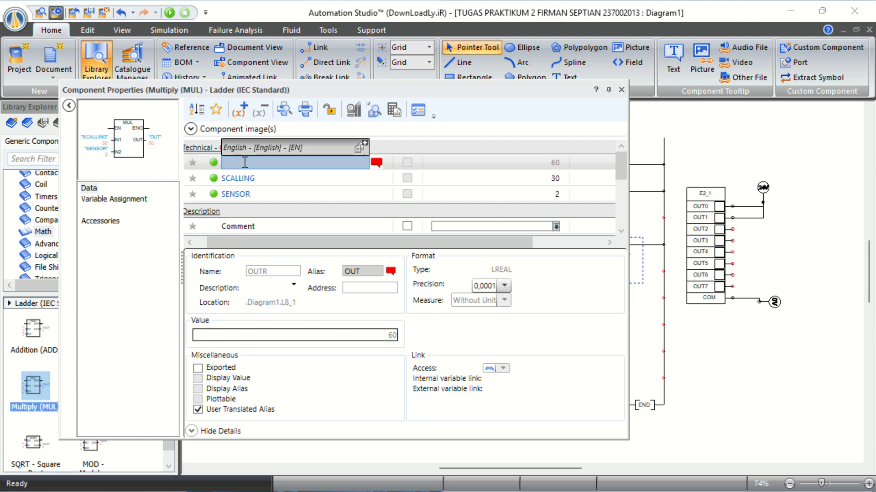
pyautogui.write('KETINGG')
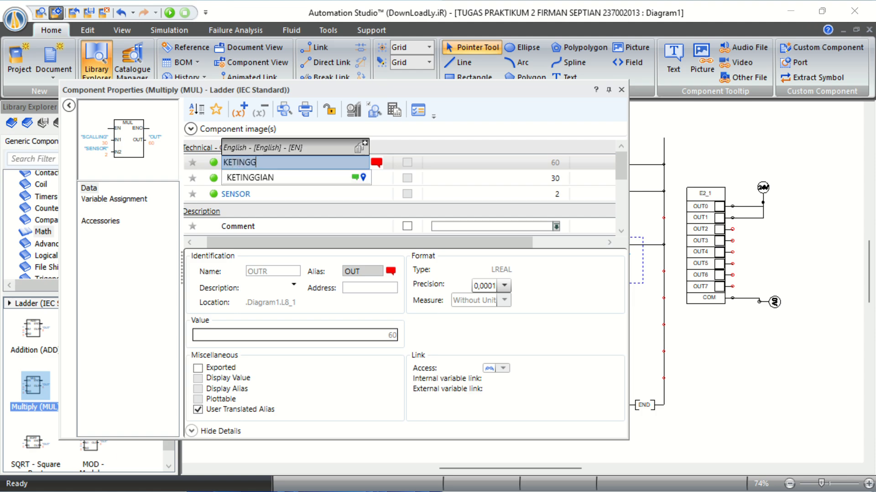
pyautogui.write('IAN')
pyautogui.press('Return')
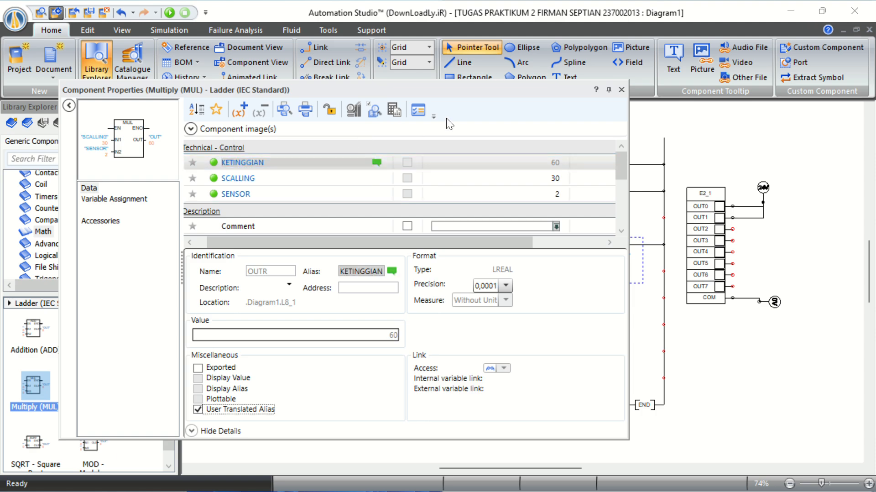
pyautogui.click(621, 89)
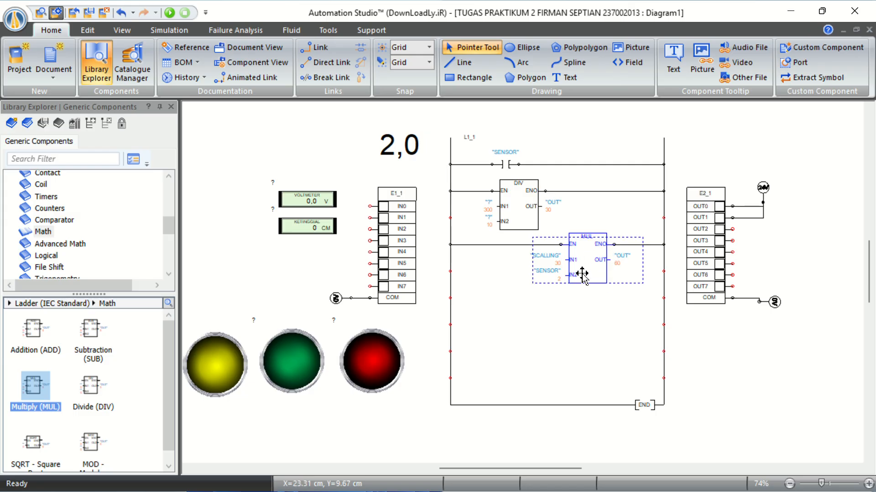
pyautogui.click(561, 368)
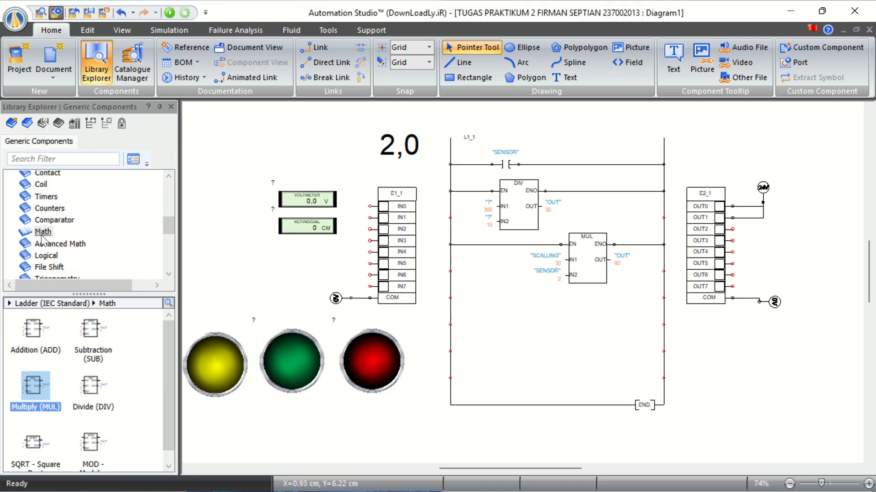
# - Place a Greater than or Equal to (GE) comparator below the Divide block and wire its EN and ENO to the ladder's rails
pyautogui.click(58, 221)
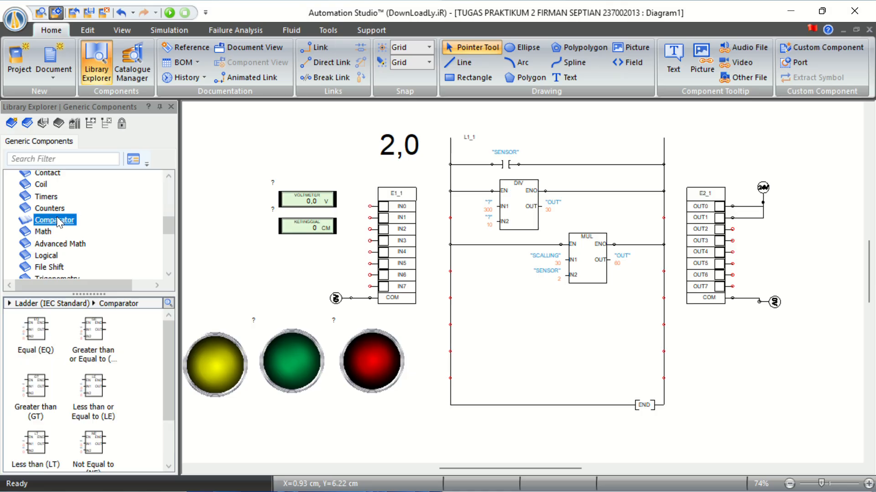
pyautogui.click(91, 334)
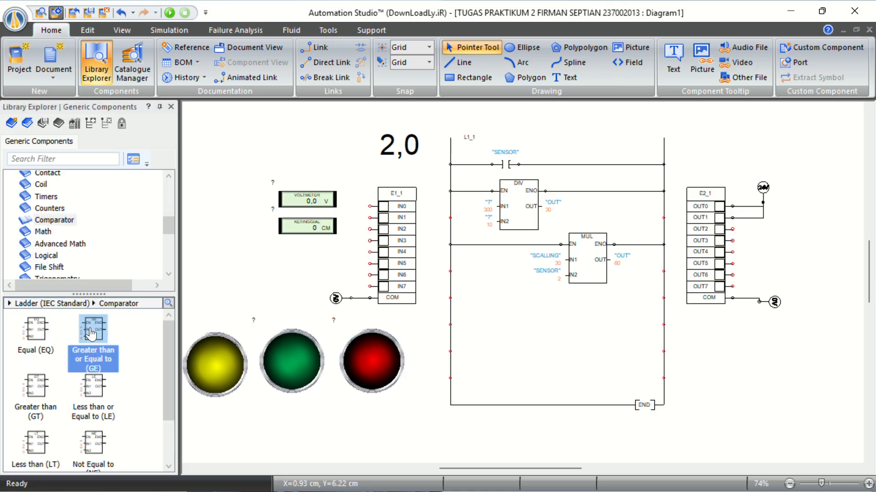
pyautogui.moveTo(91, 335); pyautogui.dragTo(556, 362)
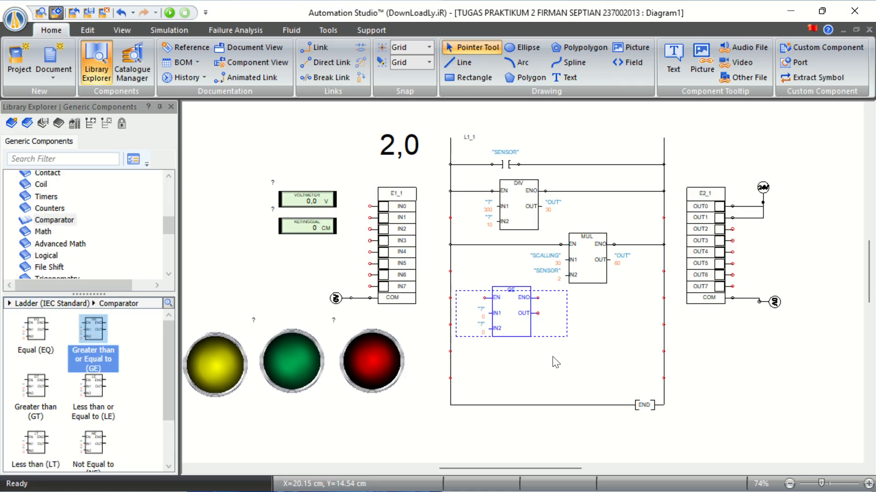
pyautogui.click(557, 373)
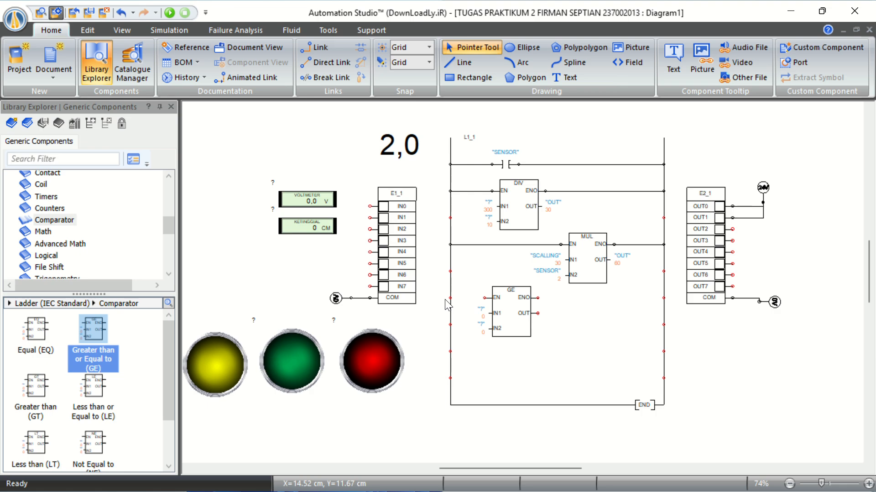
pyautogui.moveTo(450, 298); pyautogui.dragTo(483, 296)
pyautogui.moveTo(538, 298); pyautogui.dragTo(663, 298)
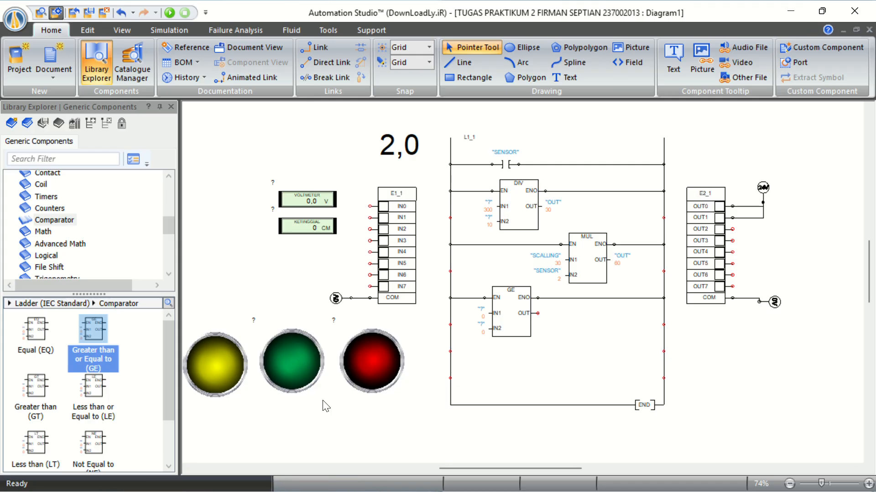
# - Check the lamp conditions in the assignment PDF, and place a Less than or Equal to (LE) comparator with EN and ENO wired to the rails
pyautogui.hotkey('alt', 'Tab')
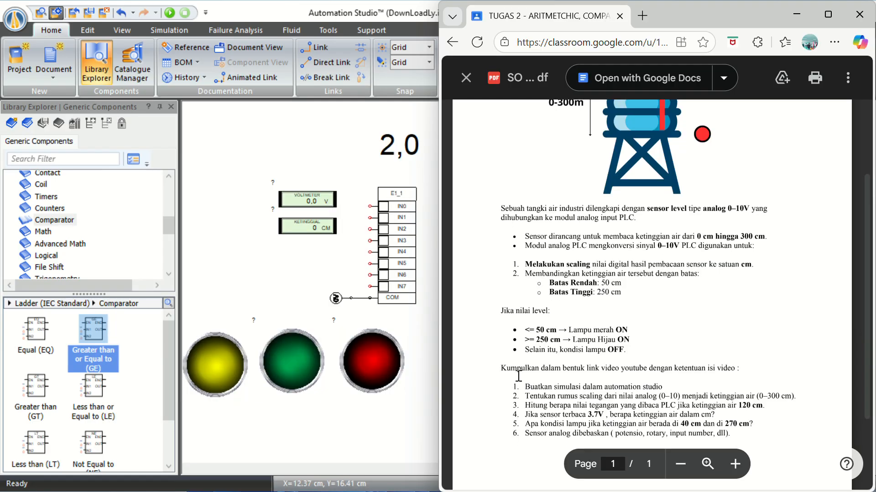
pyautogui.scroll(-1, 519, 375)
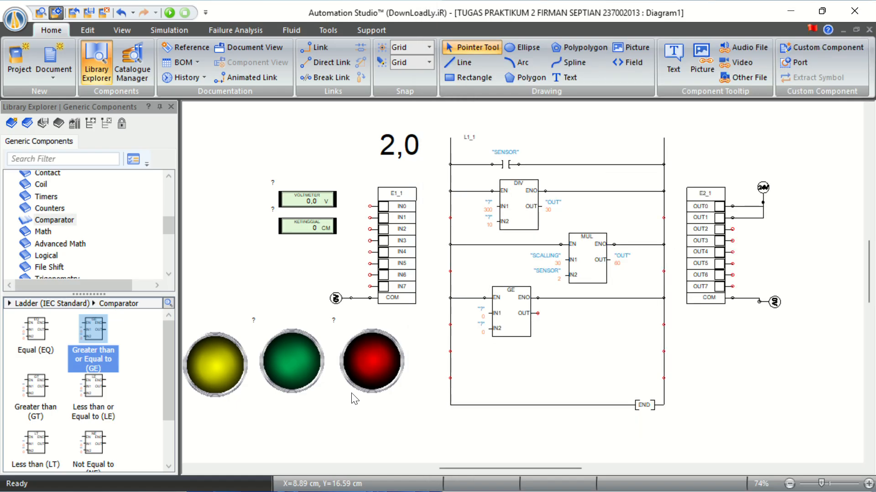
pyautogui.click(338, 393)
pyautogui.moveTo(95, 390)
pyautogui.mouseDown()
pyautogui.moveTo(144, 391)
pyautogui.moveTo(74, 412)
pyautogui.moveTo(114, 379)
pyautogui.moveTo(105, 394)
pyautogui.moveTo(111, 414)
pyautogui.moveTo(80, 389)
pyautogui.mouseUp()
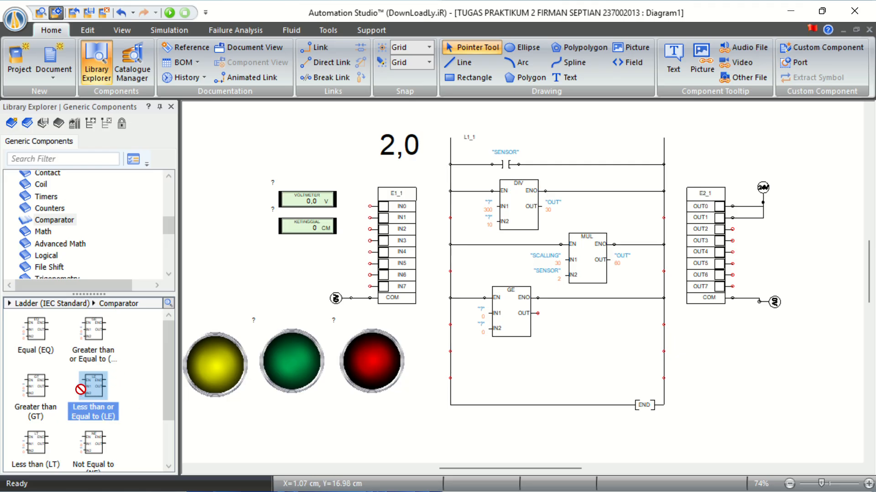
pyautogui.moveTo(133, 400)
pyautogui.mouseDown()
pyautogui.moveTo(445, 354)
pyautogui.moveTo(596, 352)
pyautogui.moveTo(429, 339)
pyautogui.moveTo(451, 351)
pyautogui.mouseUp()
pyautogui.click(525, 361)
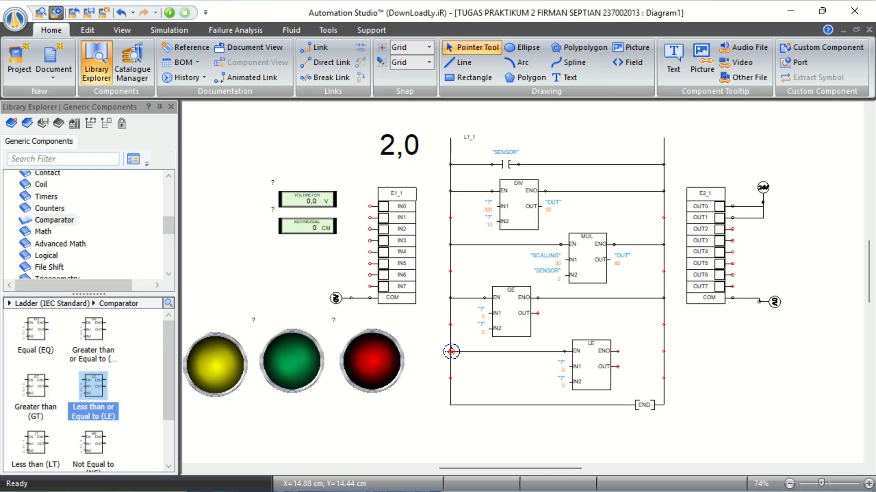
pyautogui.moveTo(618, 351); pyautogui.dragTo(666, 352)
# - Place a Coil (CO) beside the GE block's OUT and set its alias to HIJAU
pyautogui.click(44, 183)
pyautogui.click(50, 336)
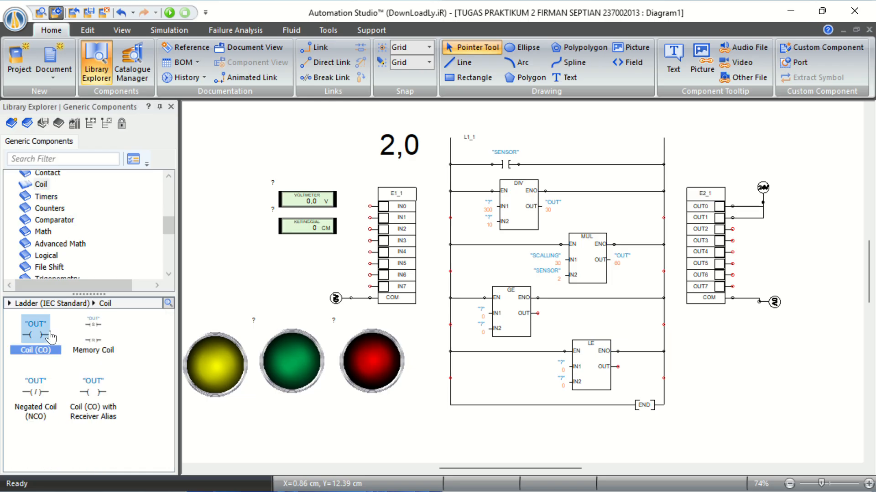
pyautogui.moveTo(51, 337); pyautogui.dragTo(561, 308)
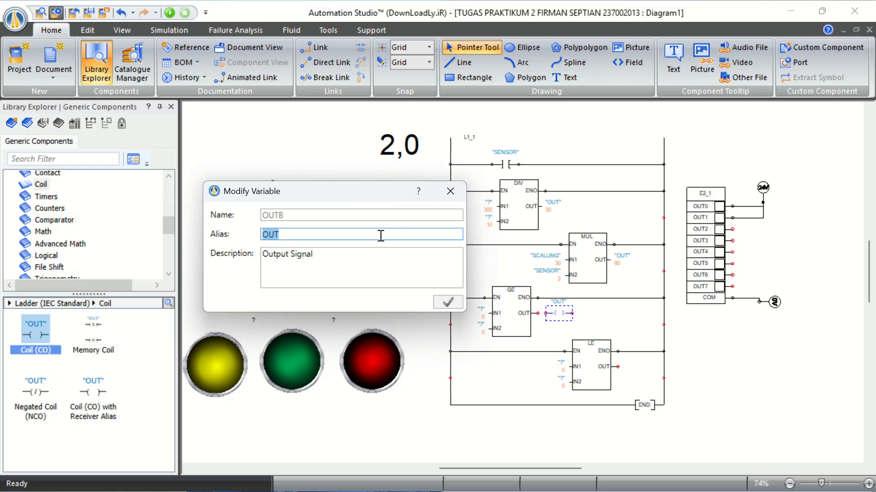
pyautogui.press('BackSpace')
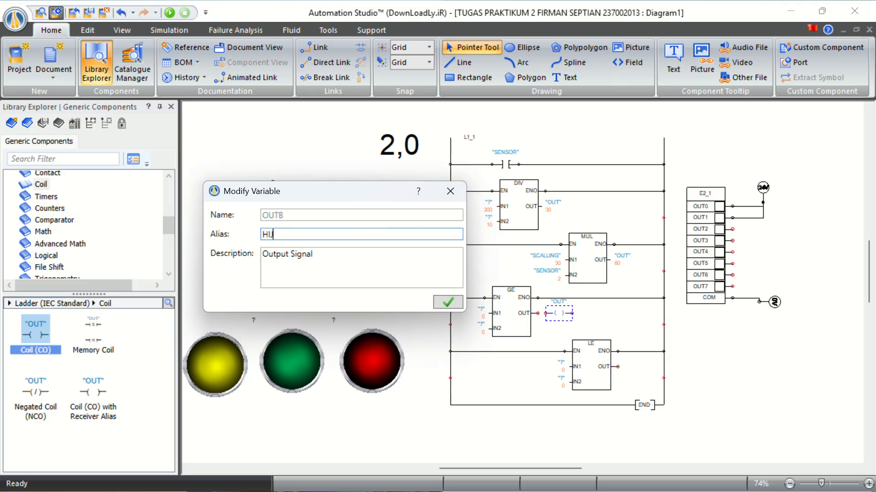
pyautogui.press('Return')
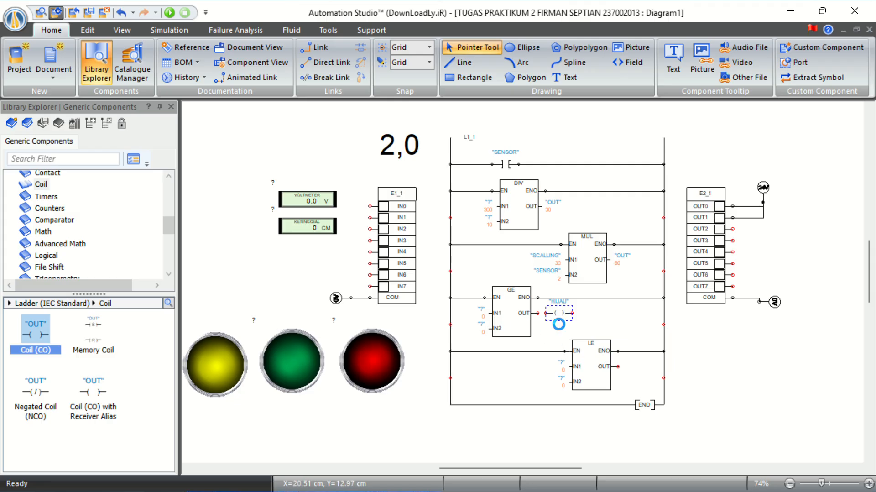
# - Paste a copy of the HIJAU coil beside the LE block's OUT and set its alias to MERAH
pyautogui.hotkey('ctrl', 'v')
pyautogui.moveTo(560, 327); pyautogui.dragTo(640, 367)
pyautogui.doubleClick(640, 367)
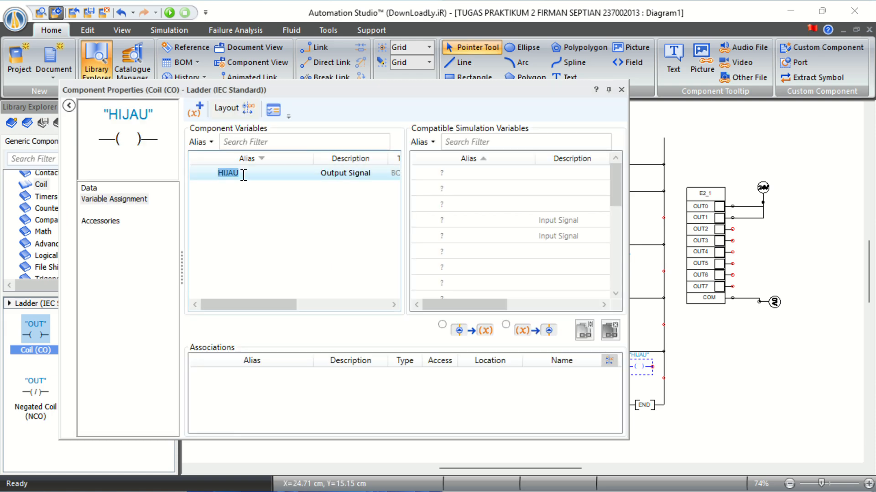
pyautogui.write('MERAH')
pyautogui.click(242, 175)
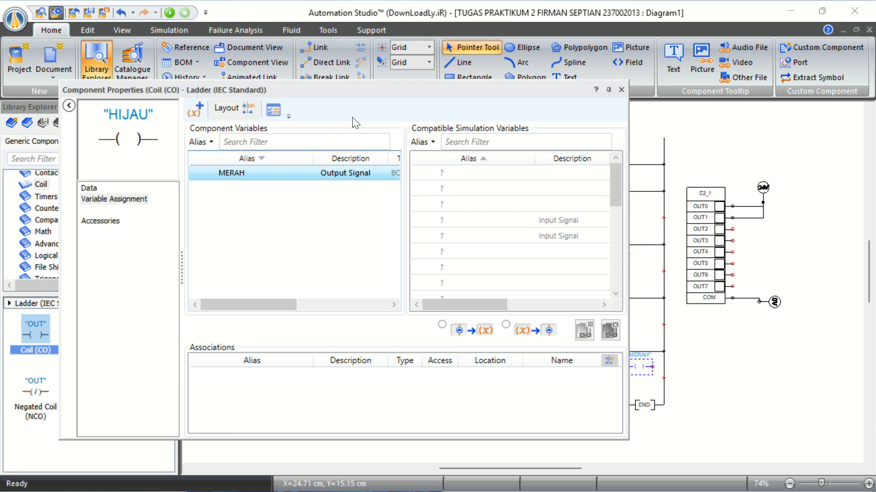
pyautogui.click(621, 91)
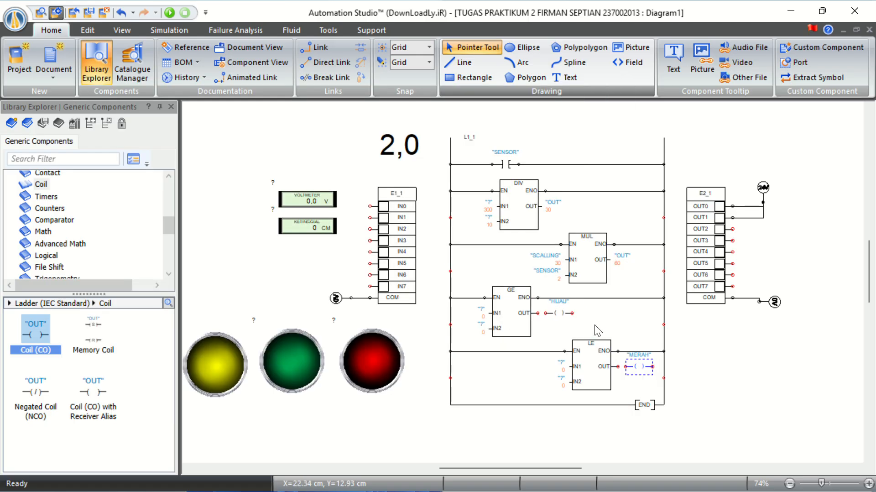
# - Wire the LE output through the MERAH coil and the GE output through the HIJAU coil to the ladder's right rail
pyautogui.click(619, 366)
pyautogui.click(626, 367)
pyautogui.click(652, 366)
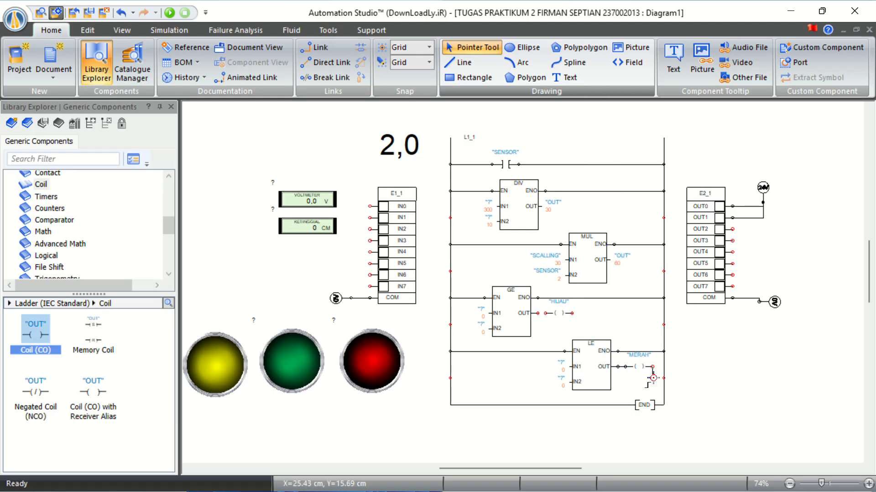
pyautogui.click(664, 378)
pyautogui.click(538, 312)
pyautogui.click(572, 312)
pyautogui.click(663, 326)
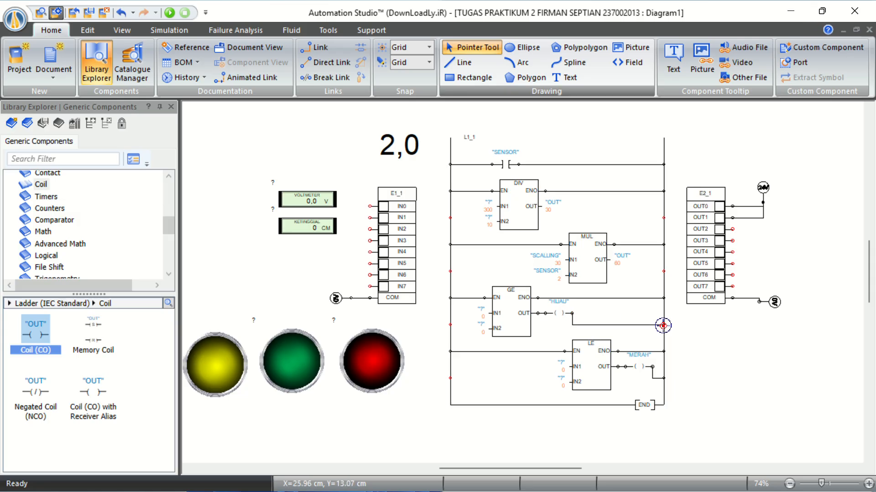
pyautogui.doubleClick(500, 310)
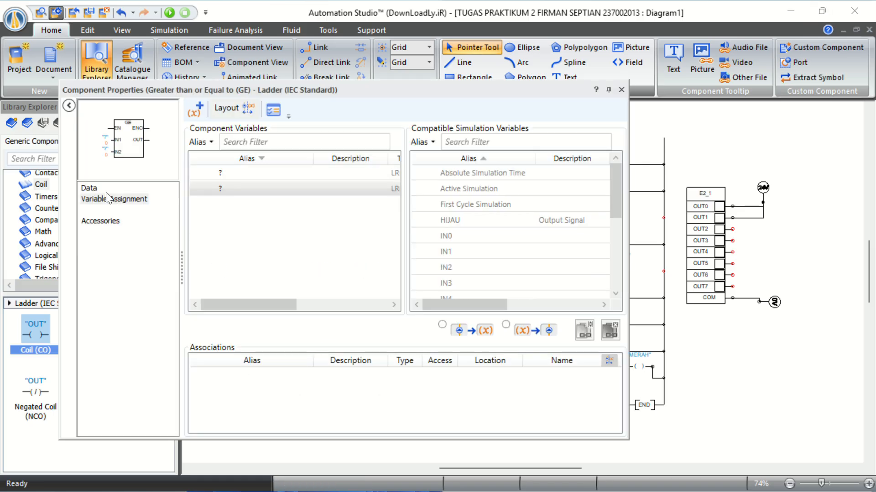
pyautogui.click(105, 199)
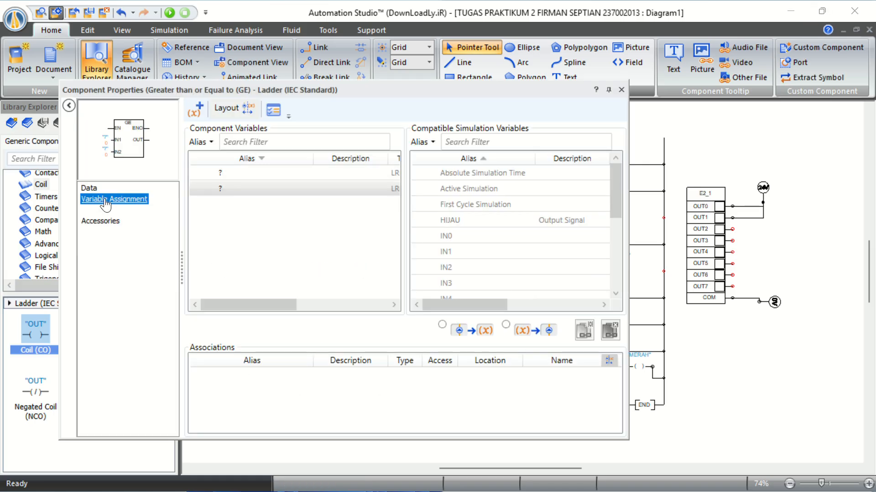
pyautogui.click(89, 184)
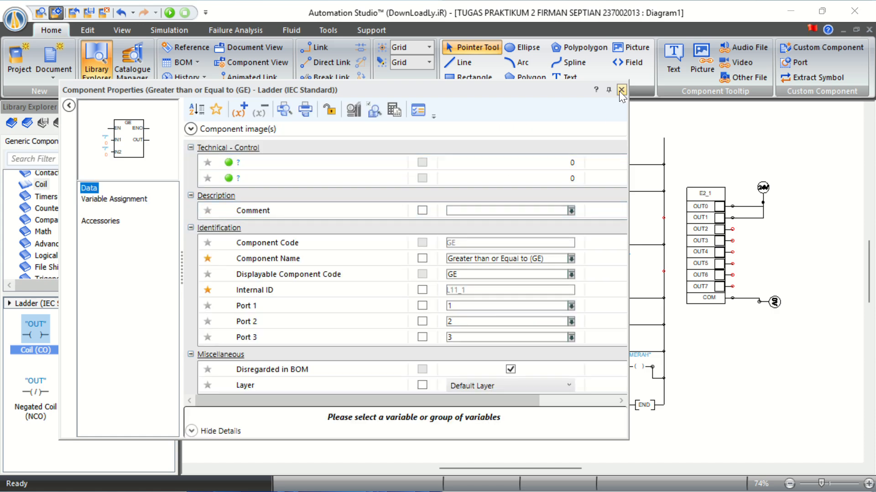
pyautogui.click(621, 90)
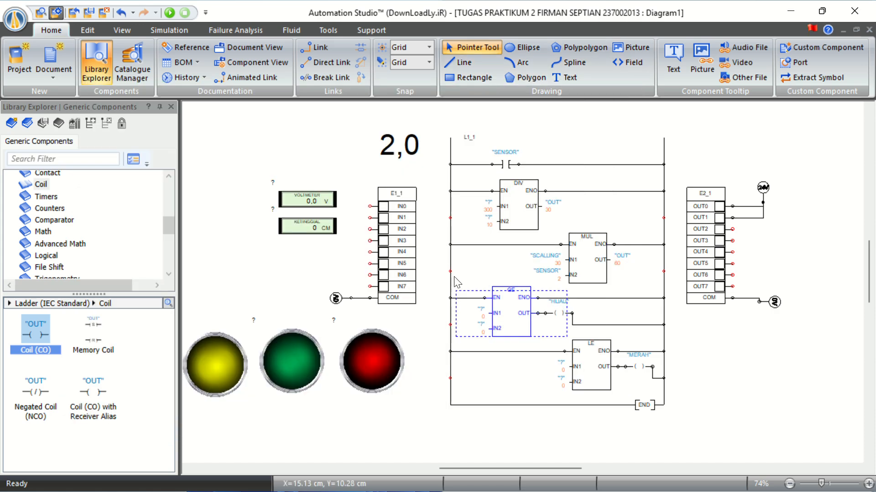
# - Set the constant value of the GE block's second input (IN2) to 250
pyautogui.doubleClick(512, 322)
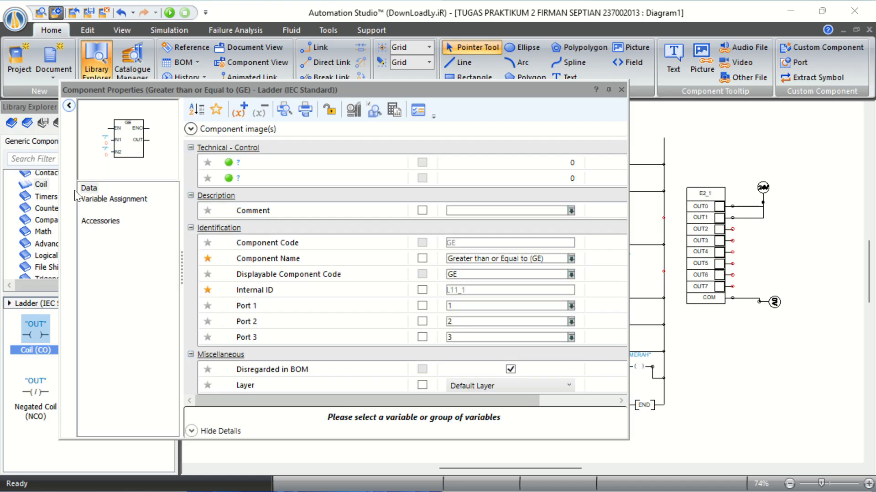
pyautogui.click(124, 201)
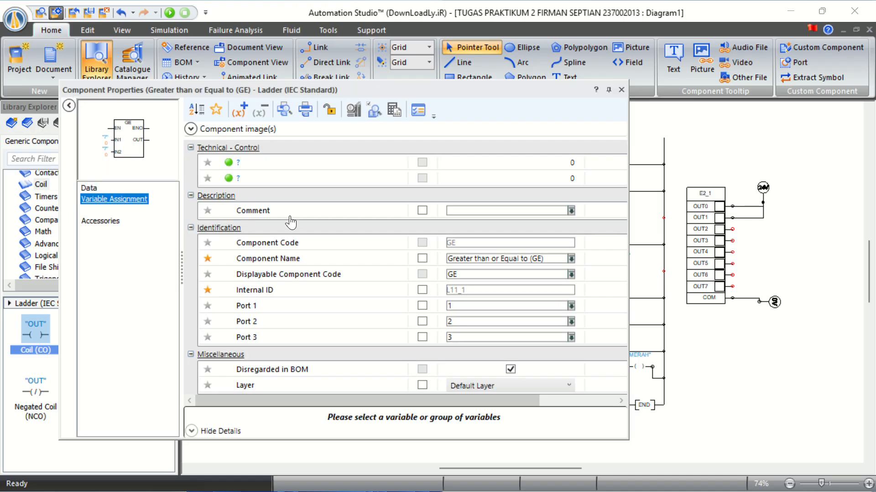
pyautogui.click(89, 189)
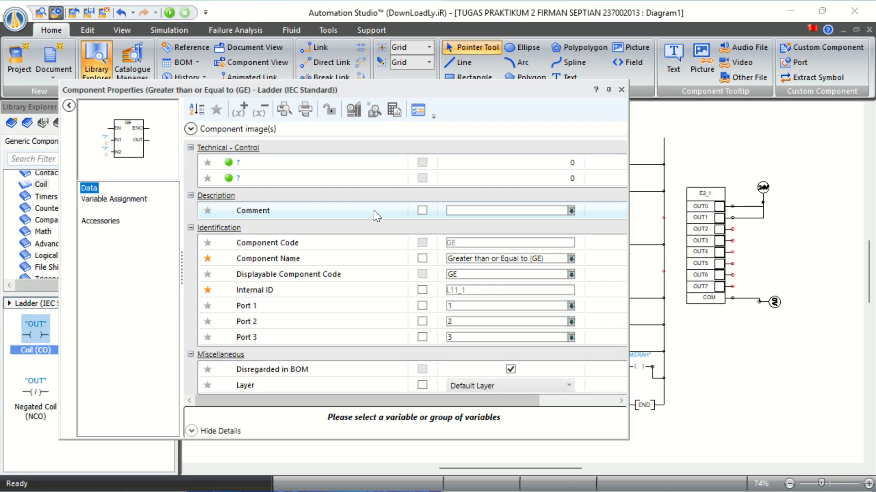
pyautogui.click(540, 173)
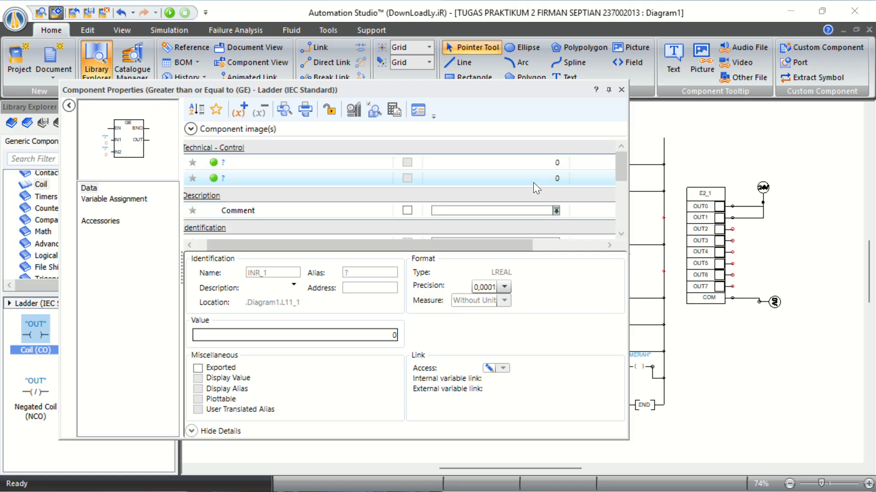
pyautogui.click(530, 163)
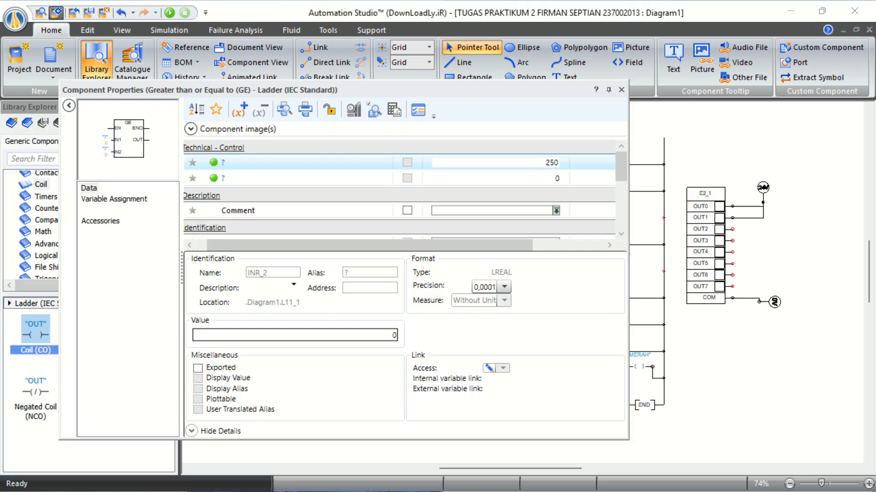
pyautogui.press('Return')
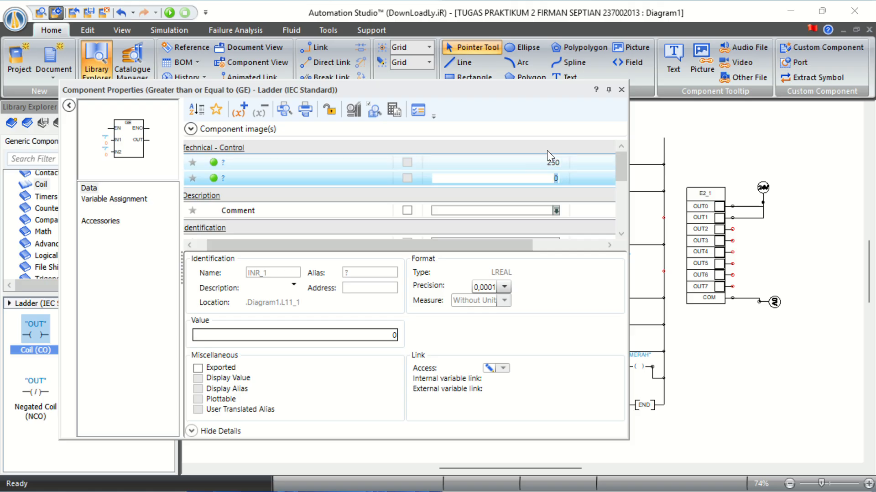
pyautogui.click(620, 90)
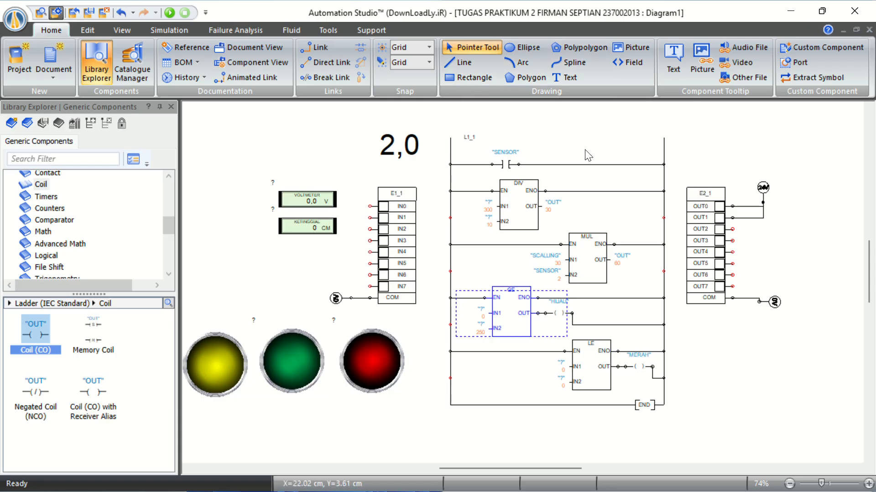
pyautogui.click(565, 219)
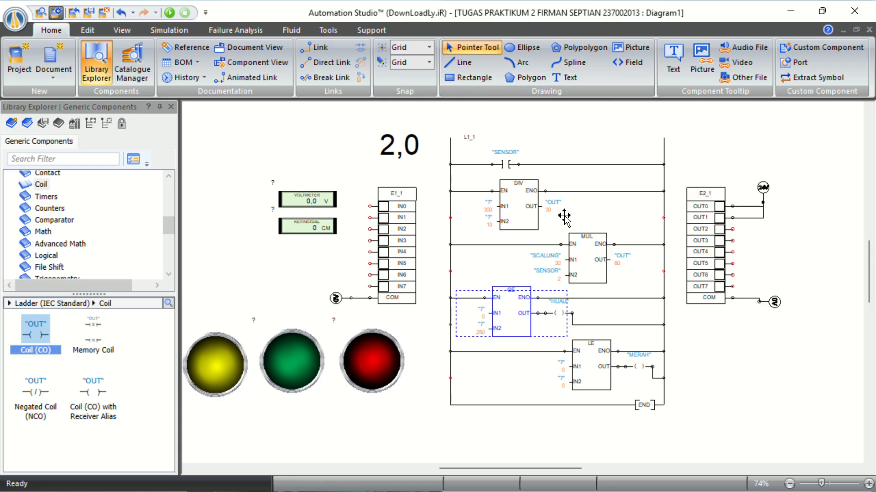
# - Link the GE block's first input (IN1) to the KETINGGIAN variable
pyautogui.doubleClick(504, 322)
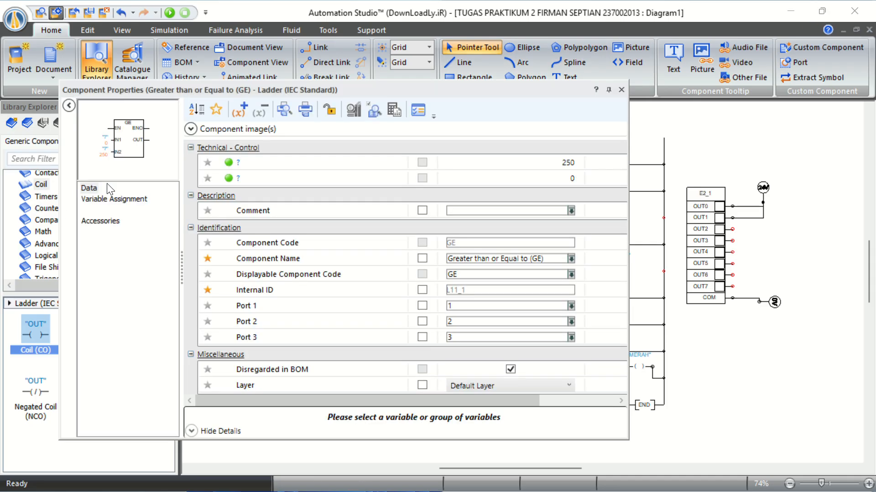
pyautogui.click(114, 199)
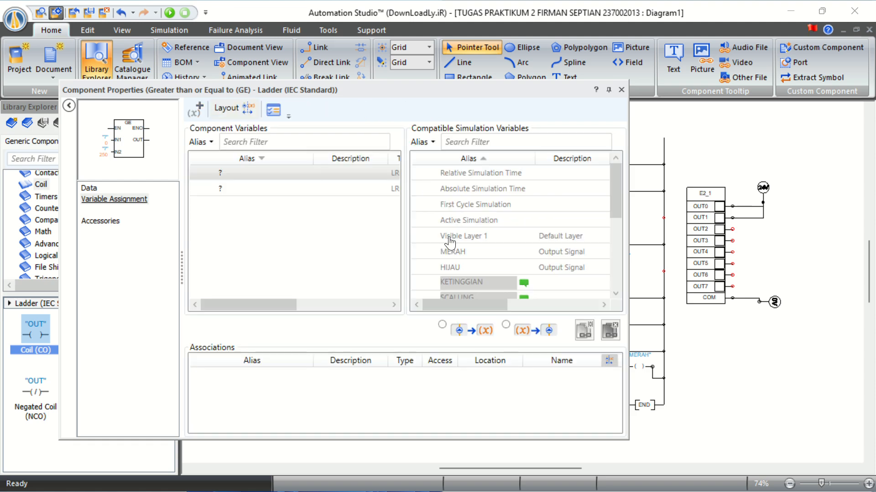
pyautogui.scroll(-4, 472, 239)
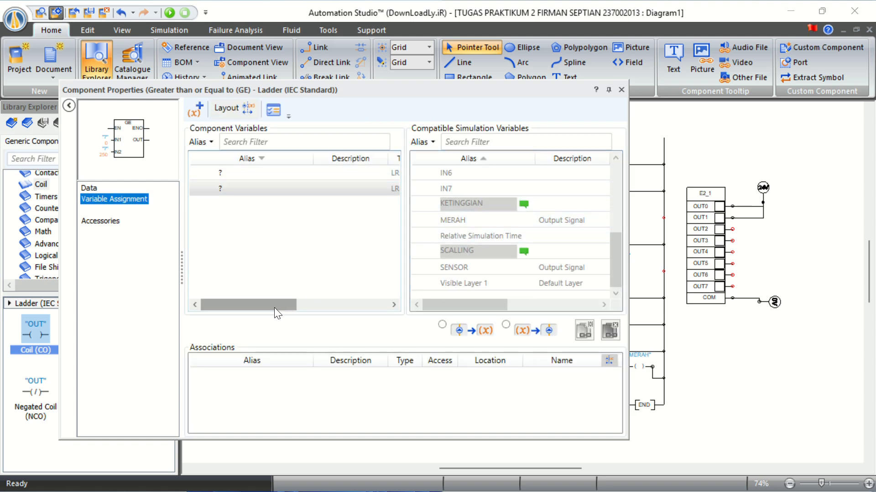
pyautogui.moveTo(275, 308); pyautogui.dragTo(186, 188)
pyautogui.click(211, 176)
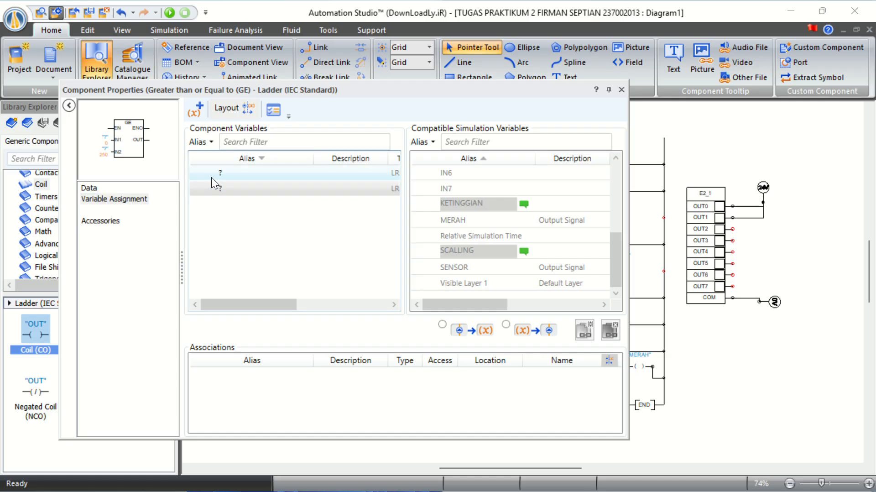
pyautogui.click(548, 207)
pyautogui.click(548, 206)
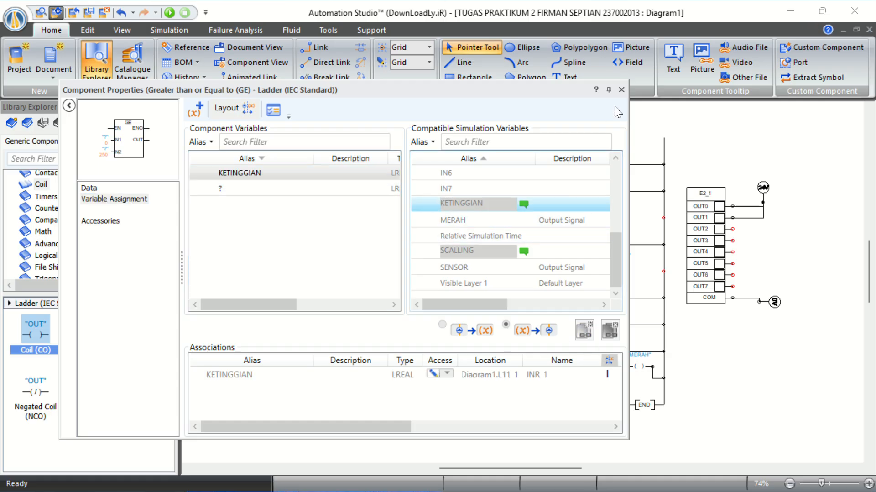
pyautogui.click(621, 90)
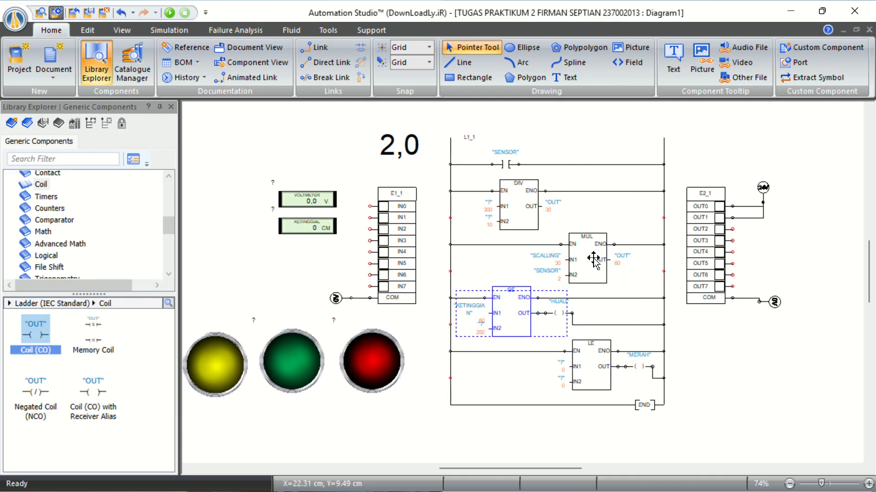
pyautogui.click(486, 280)
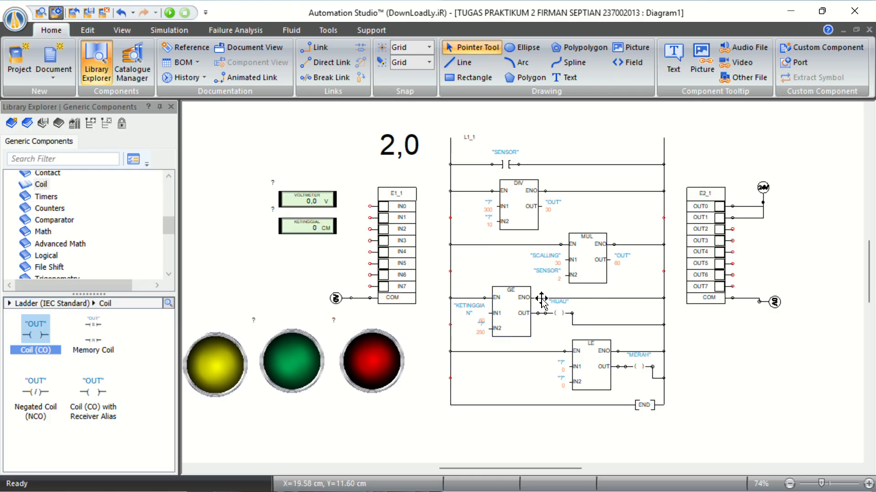
# - Enter 50 as the value of the LE block's first input (IN1)
pyautogui.click(597, 365)
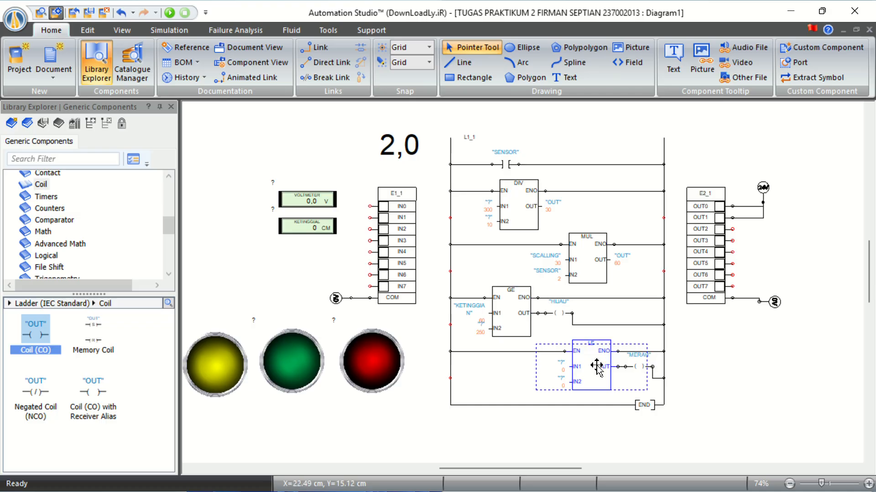
pyautogui.doubleClick(587, 367)
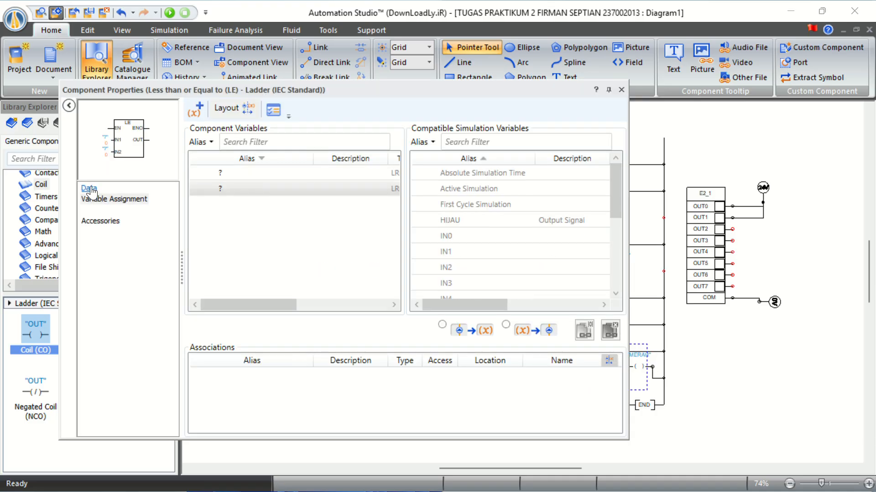
pyautogui.click(114, 192)
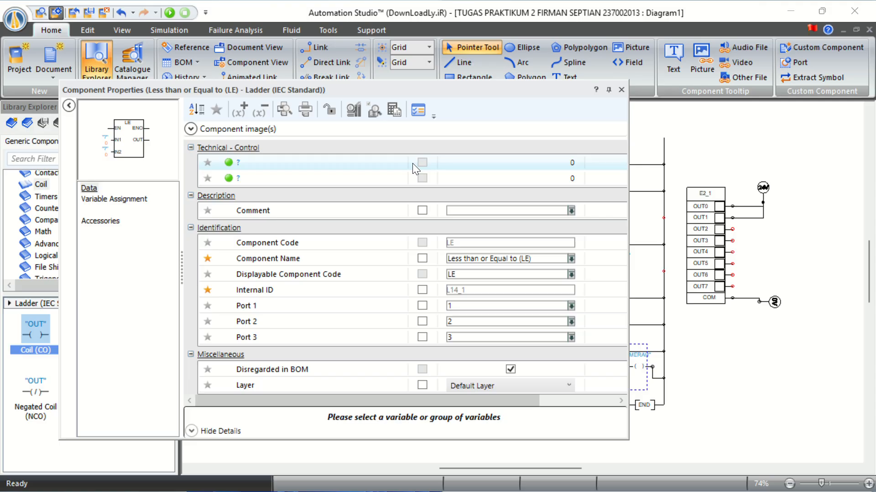
pyautogui.click(509, 162)
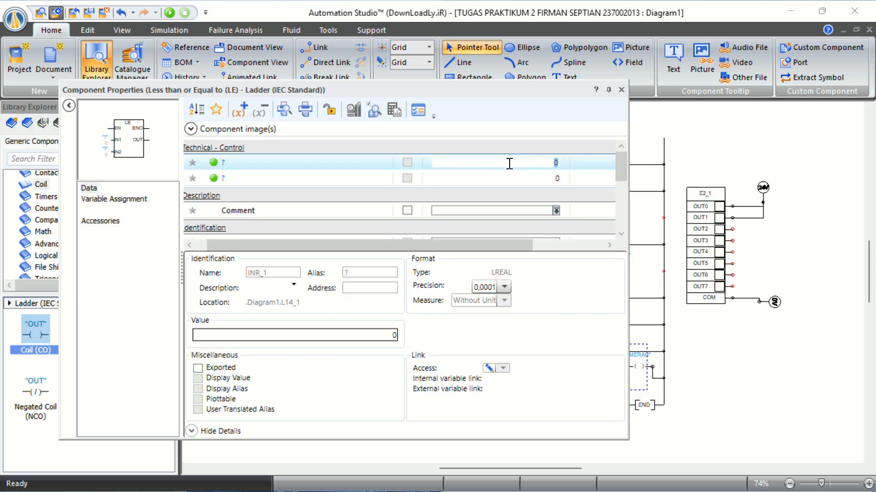
pyautogui.click(541, 178)
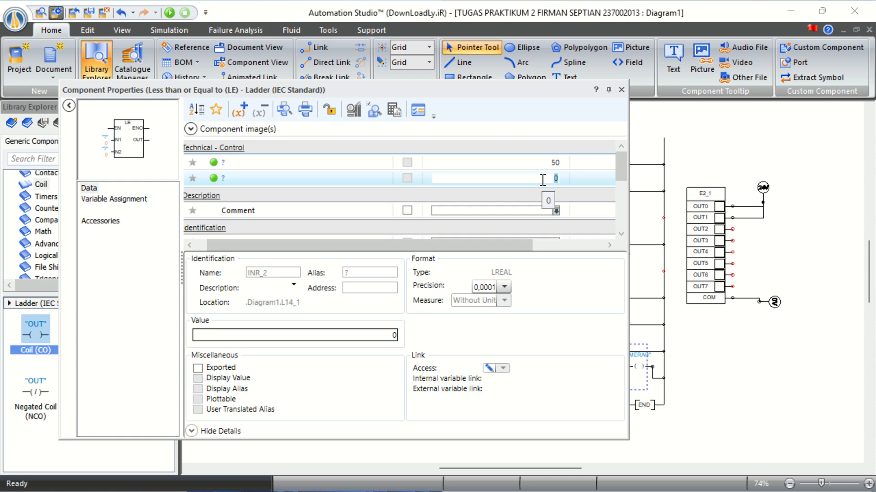
# - Link the LE block's first input, INR_1, to the KETINGGIAN variable
pyautogui.click(90, 200)
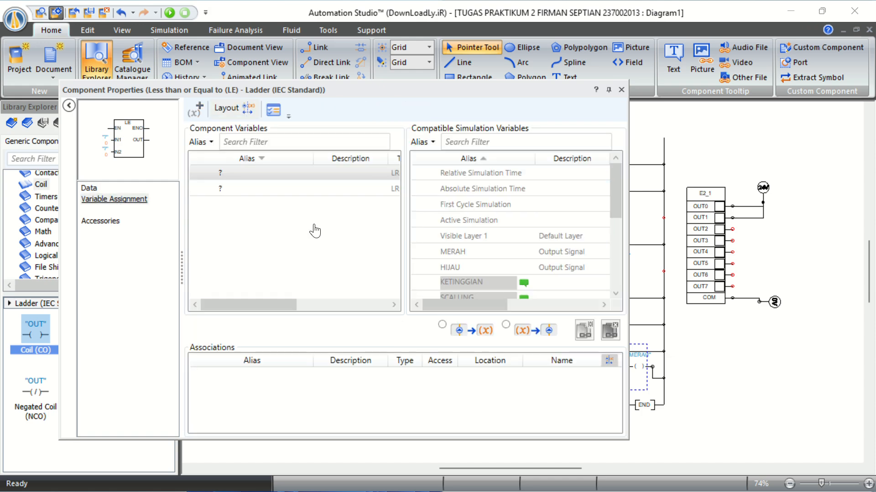
pyautogui.moveTo(264, 303); pyautogui.dragTo(406, 306)
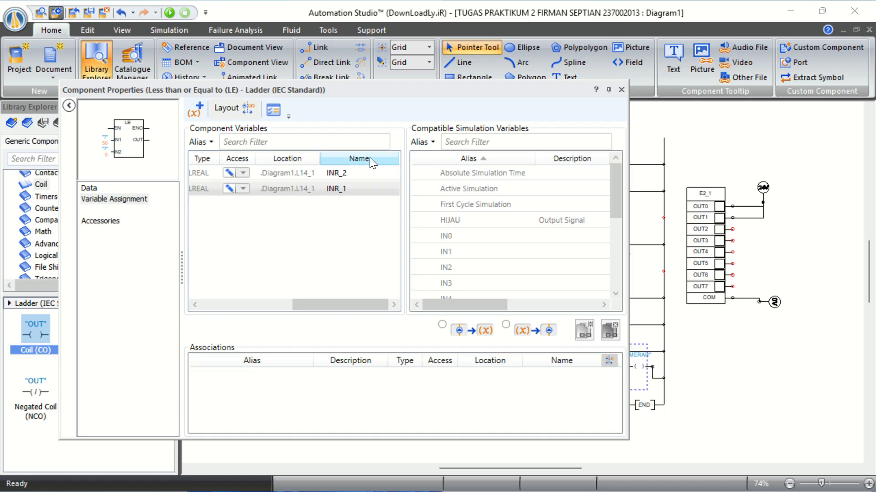
pyautogui.click(371, 192)
pyautogui.scroll(-3, 490, 225)
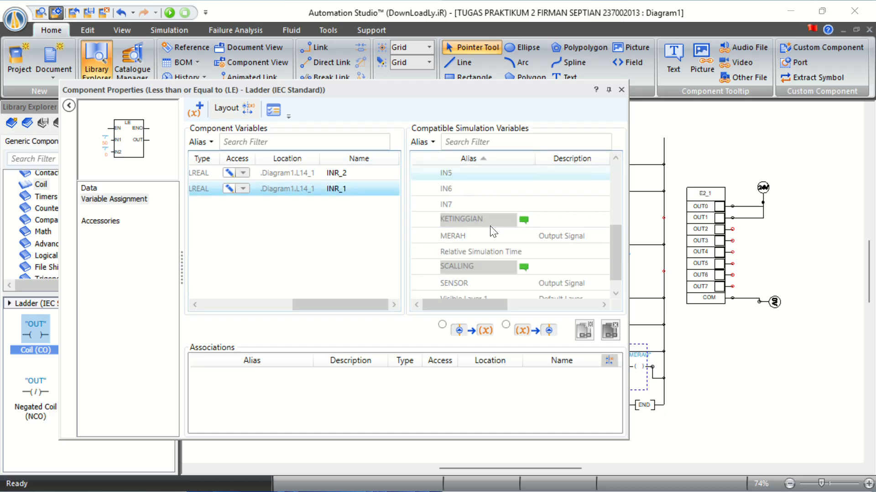
pyautogui.doubleClick(556, 209)
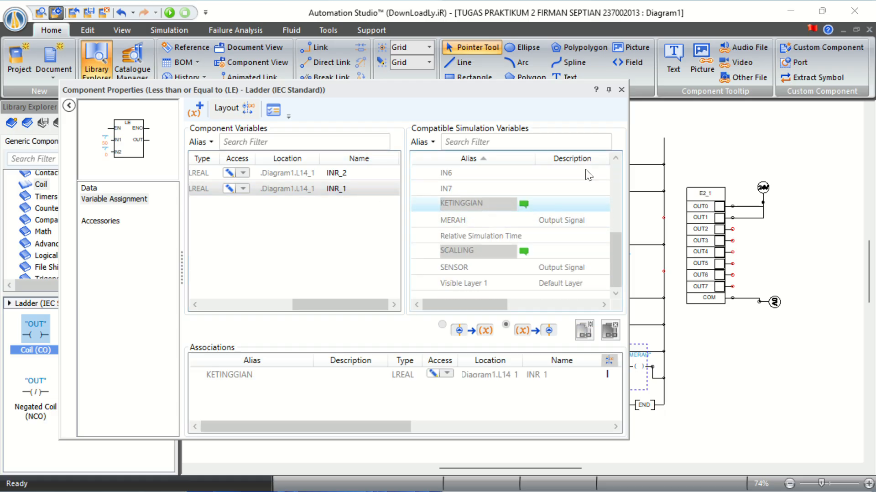
pyautogui.click(622, 90)
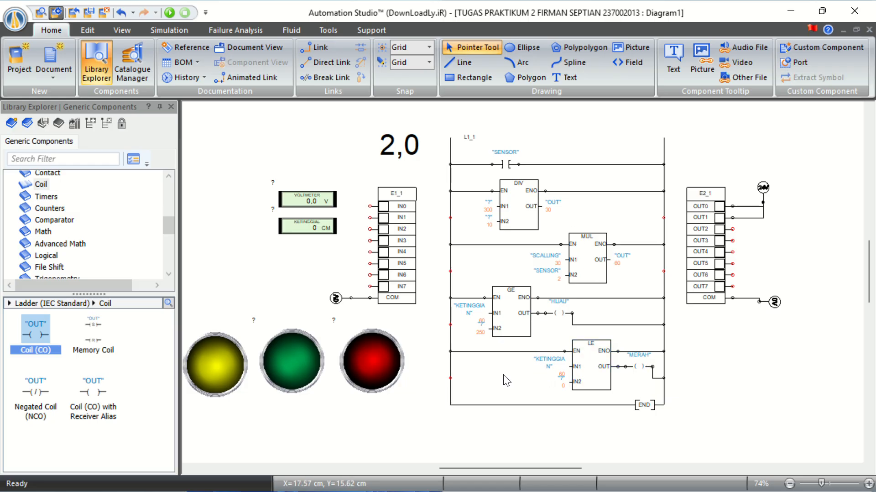
# - Set the constant value of the LE block's second input (IN2) to 50
pyautogui.doubleClick(569, 377)
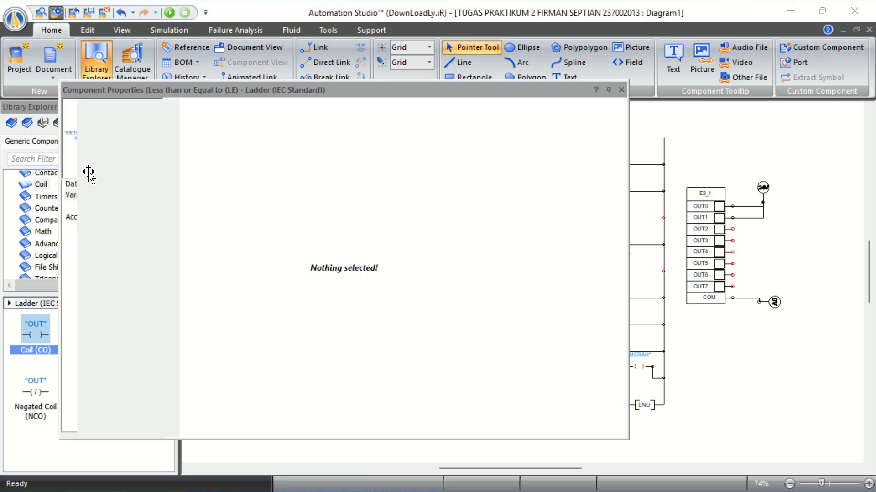
pyautogui.click(89, 188)
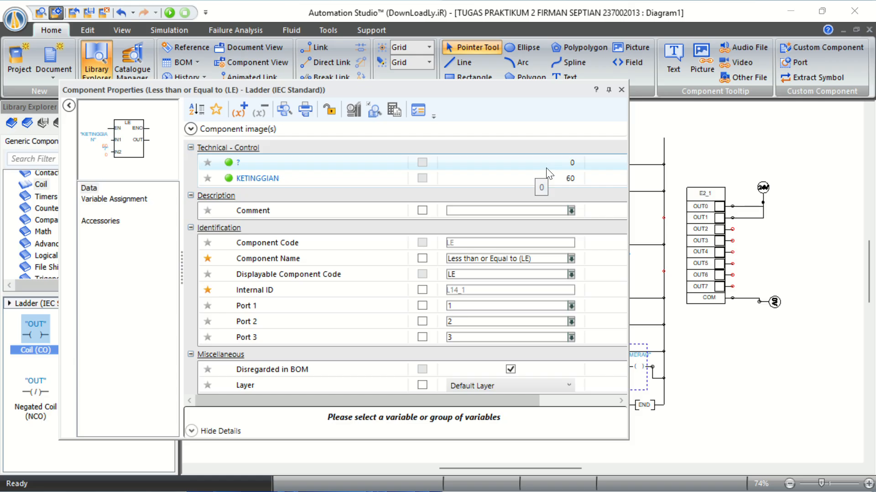
pyautogui.click(546, 167)
pyautogui.click(546, 167)
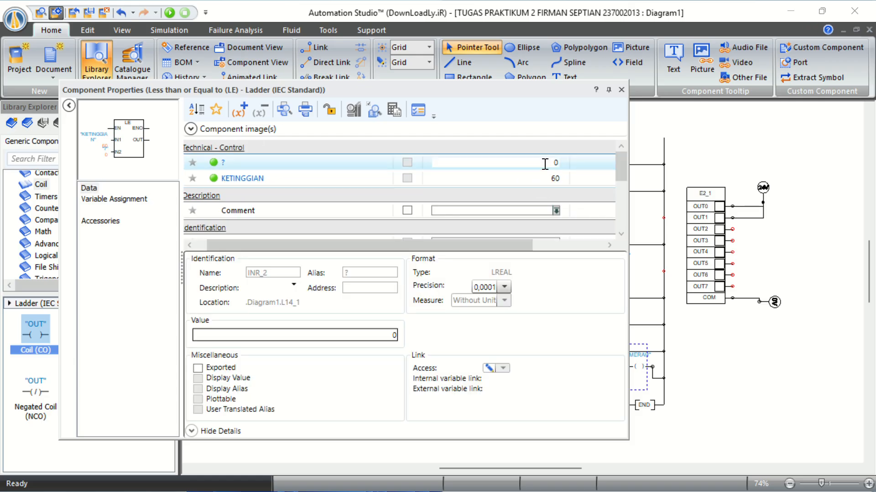
pyautogui.press('Return')
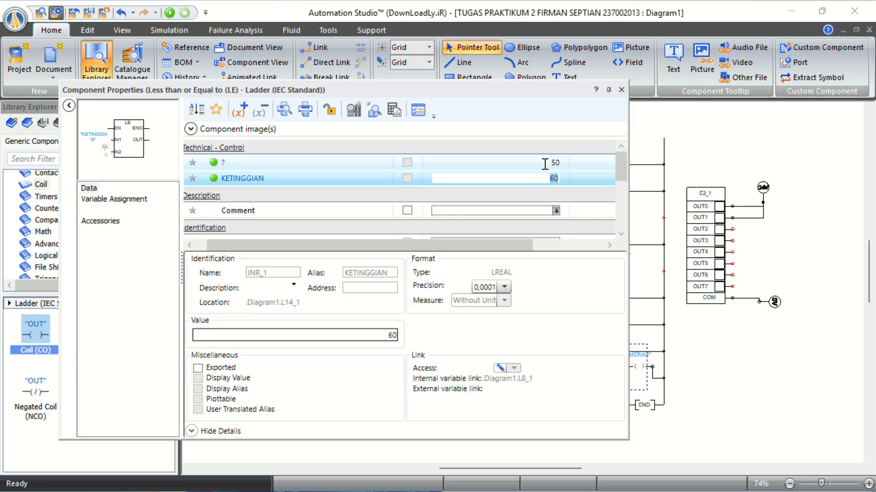
pyautogui.click(622, 90)
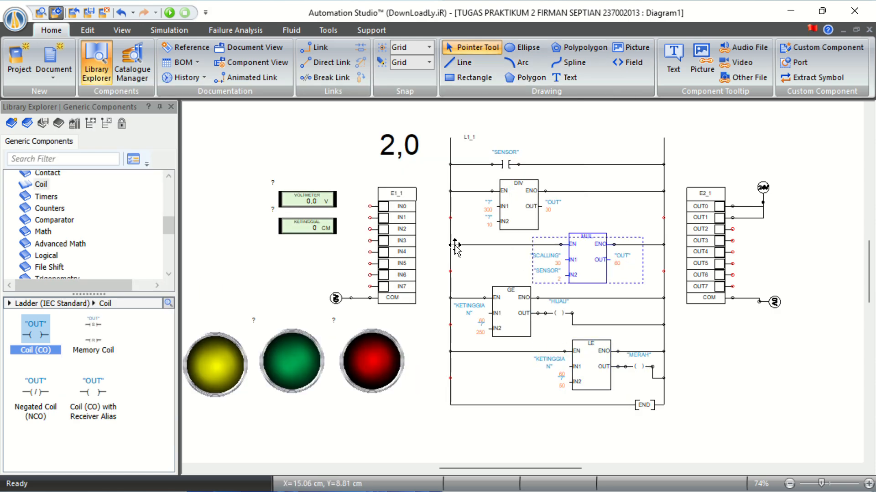
pyautogui.click(472, 268)
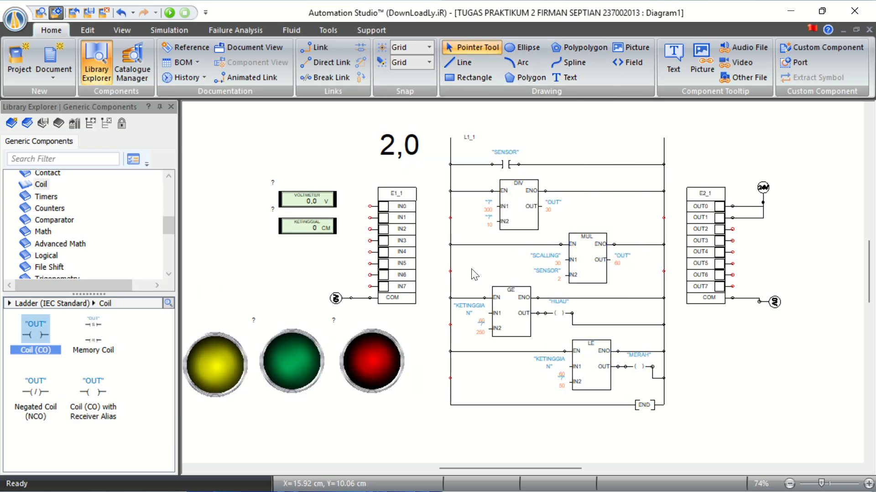
# - Link the red pilot light to the MERAH output variable
pyautogui.doubleClick(390, 354)
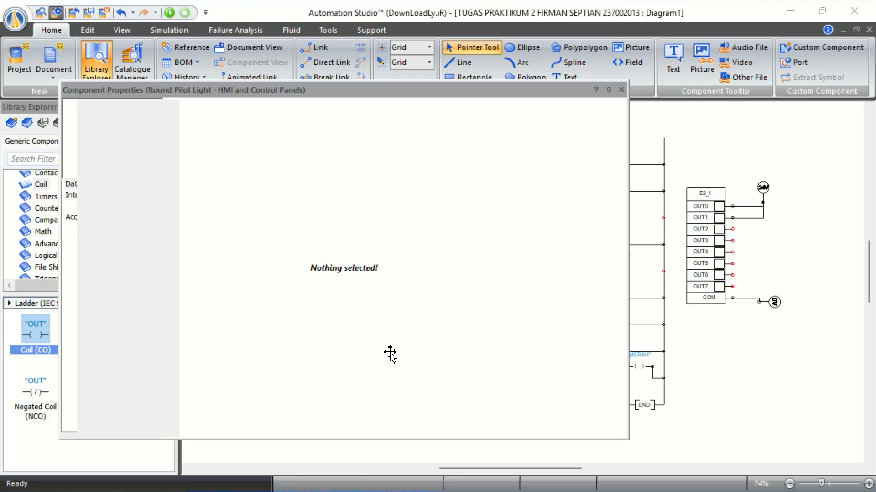
pyautogui.click(134, 197)
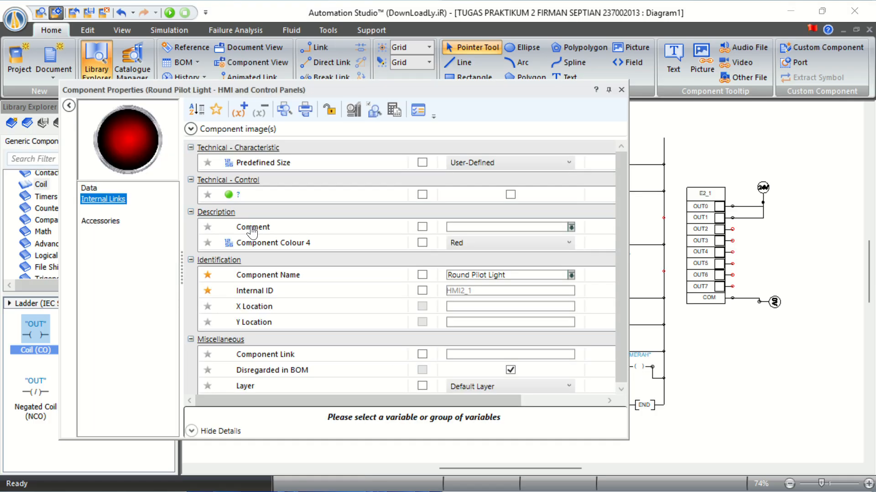
pyautogui.scroll(-4, 532, 280)
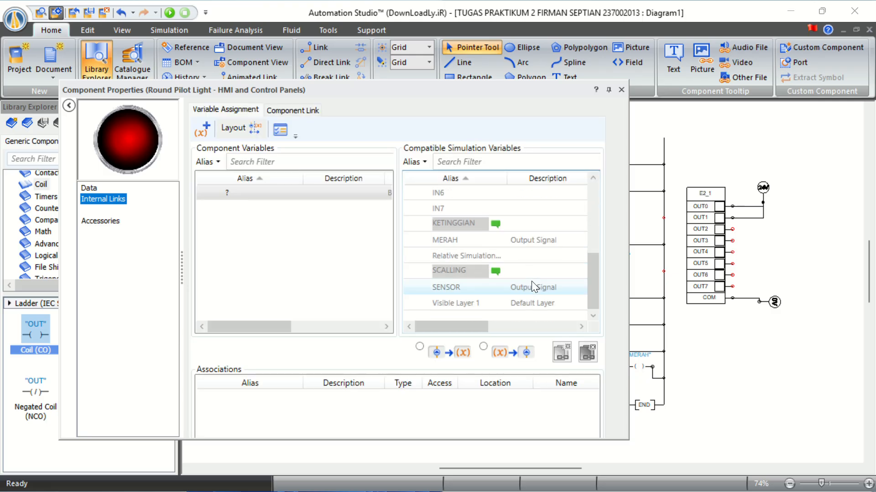
pyautogui.doubleClick(514, 235)
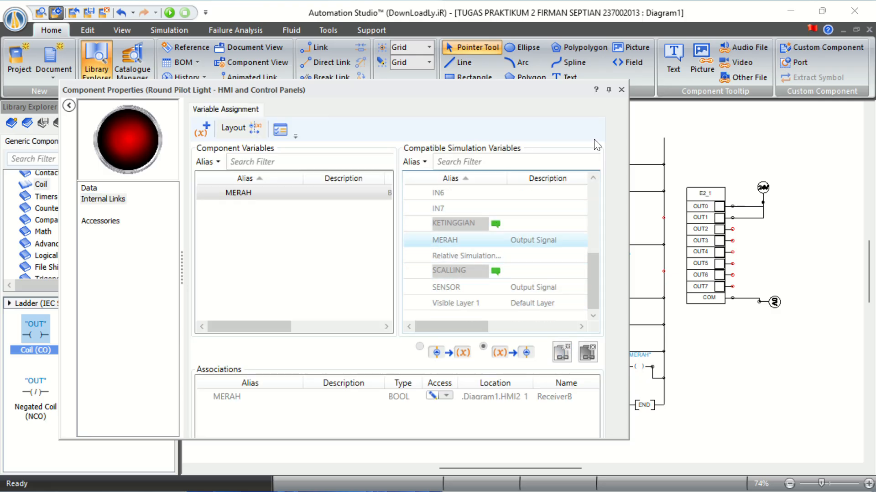
pyautogui.click(622, 89)
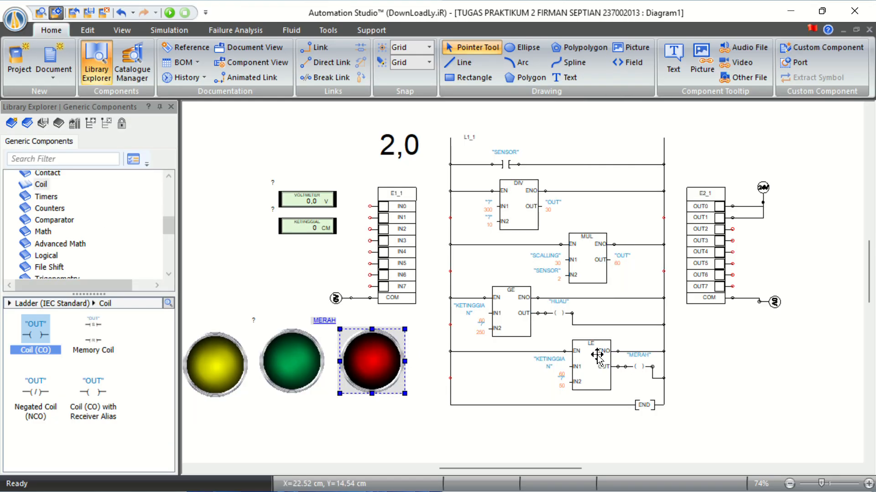
pyautogui.doubleClick(524, 315)
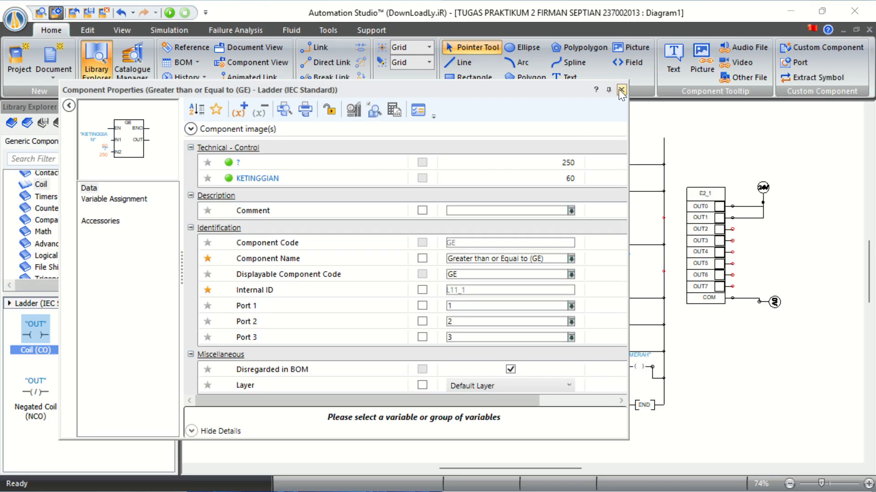
pyautogui.click(621, 89)
# - Link the green pilot light to the HIJAU output variable
pyautogui.doubleClick(303, 360)
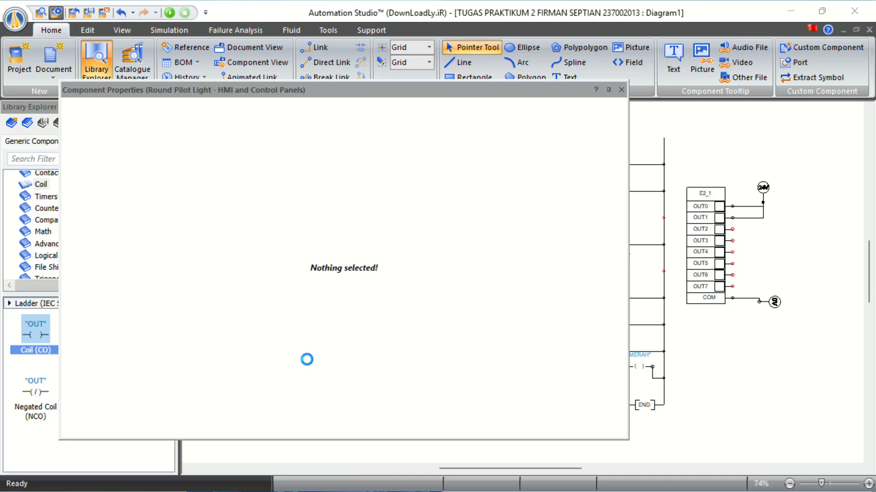
pyautogui.click(116, 201)
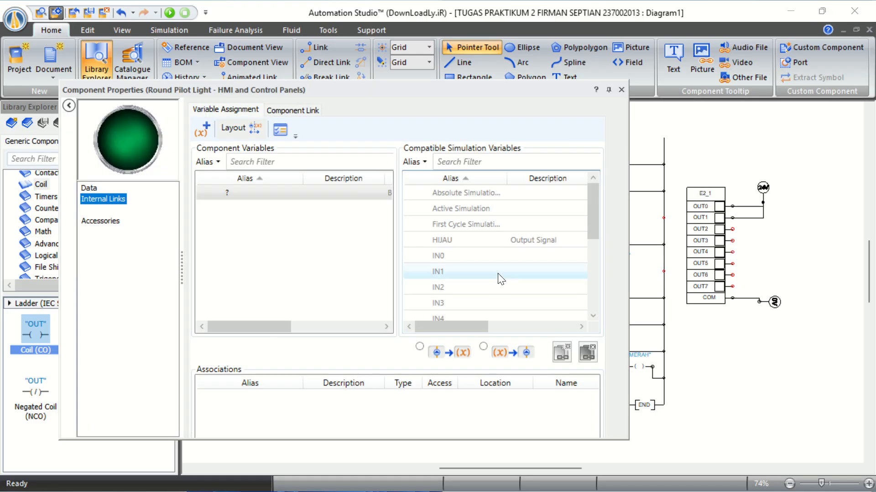
pyautogui.scroll(-3, 499, 274)
pyautogui.scroll(3, 499, 274)
pyautogui.doubleClick(475, 241)
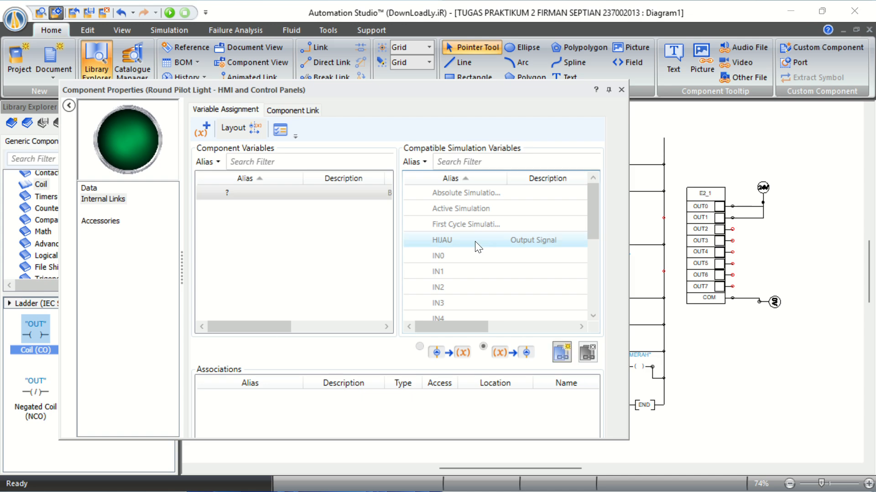
pyautogui.click(621, 90)
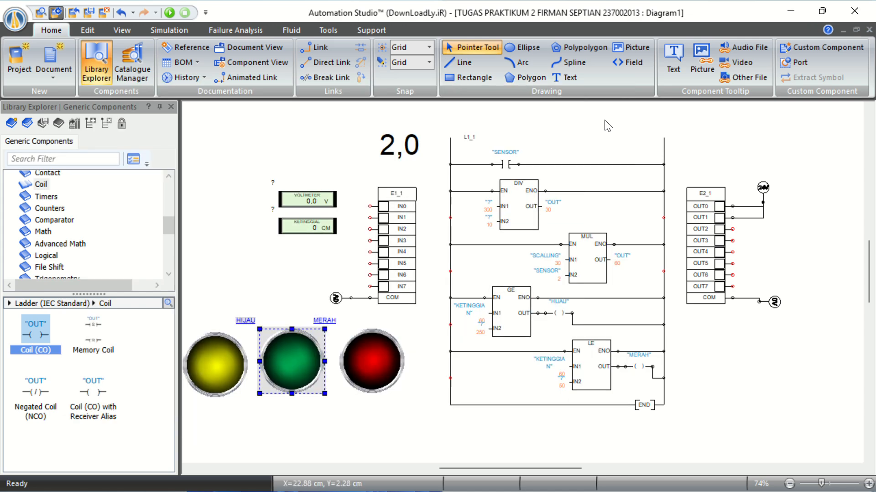
# - Link the VOLTMETER numeric display's input signal to the SENSOR variable
pyautogui.doubleClick(314, 200)
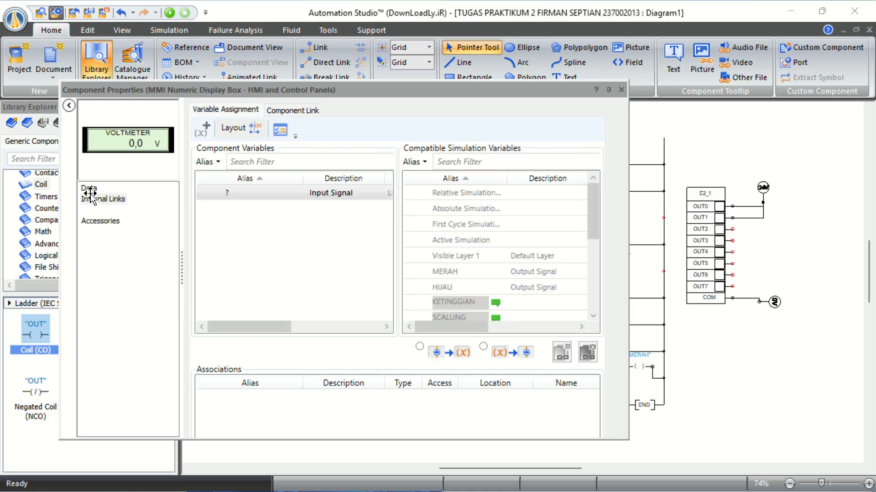
pyautogui.click(90, 194)
pyautogui.scroll(-5, 451, 275)
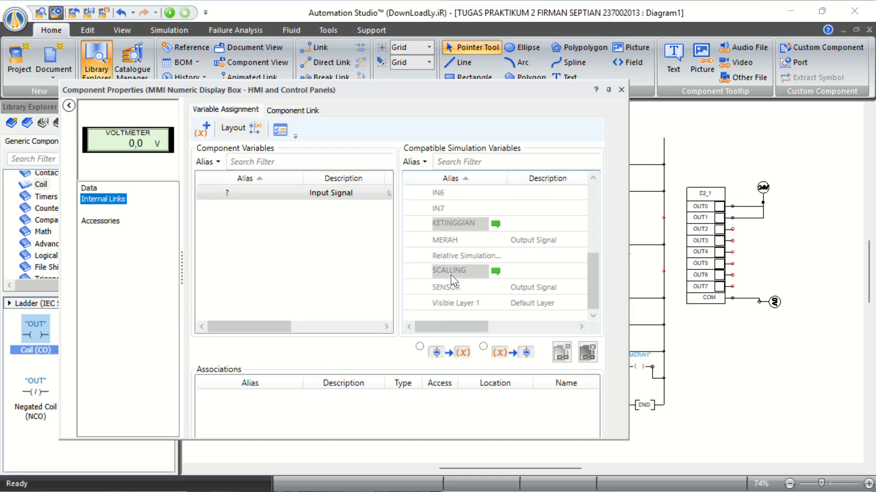
pyautogui.doubleClick(452, 285)
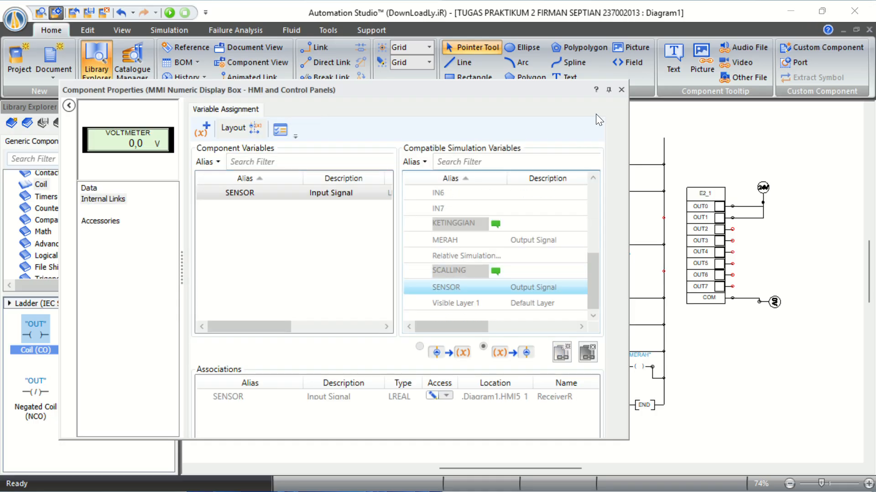
pyautogui.click(622, 90)
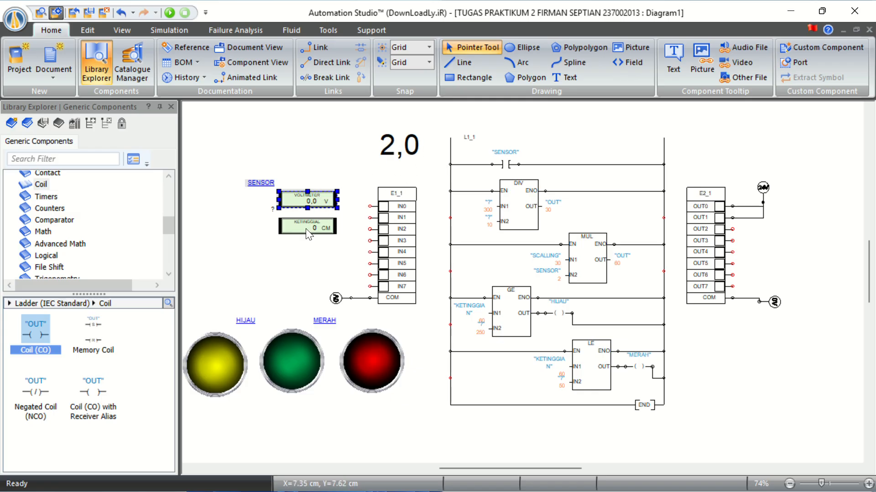
pyautogui.click(309, 183)
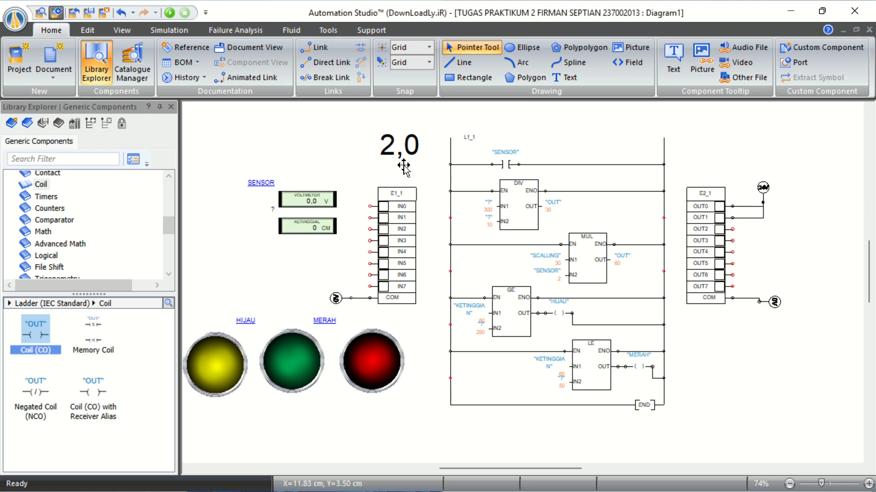
# - Link the centimetre height display's input signal to the KETINGGIAN variable
pyautogui.doubleClick(307, 224)
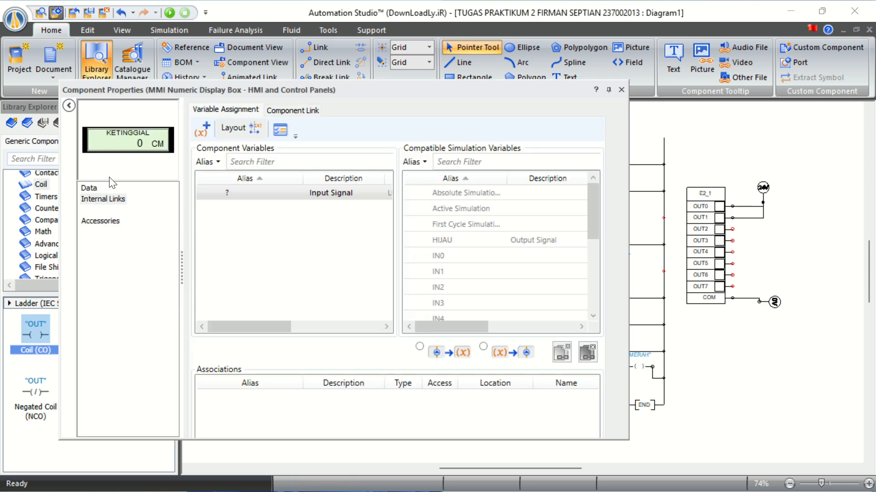
pyautogui.click(106, 202)
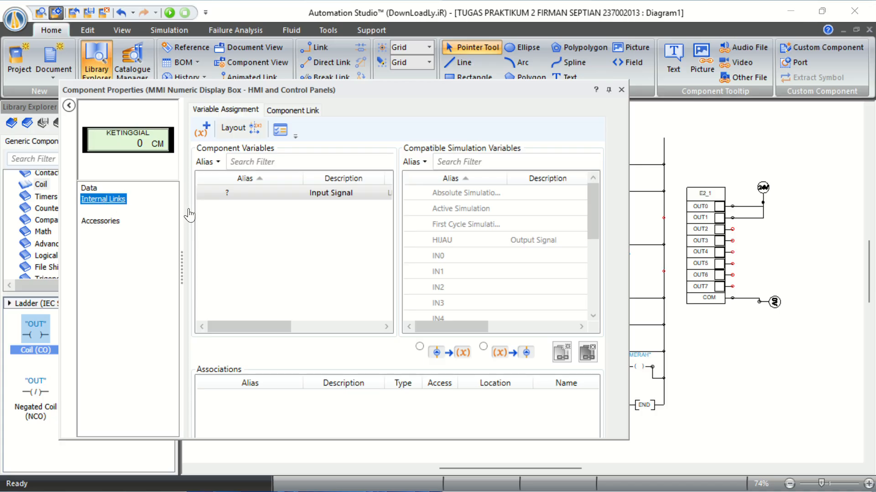
pyautogui.scroll(-4, 469, 239)
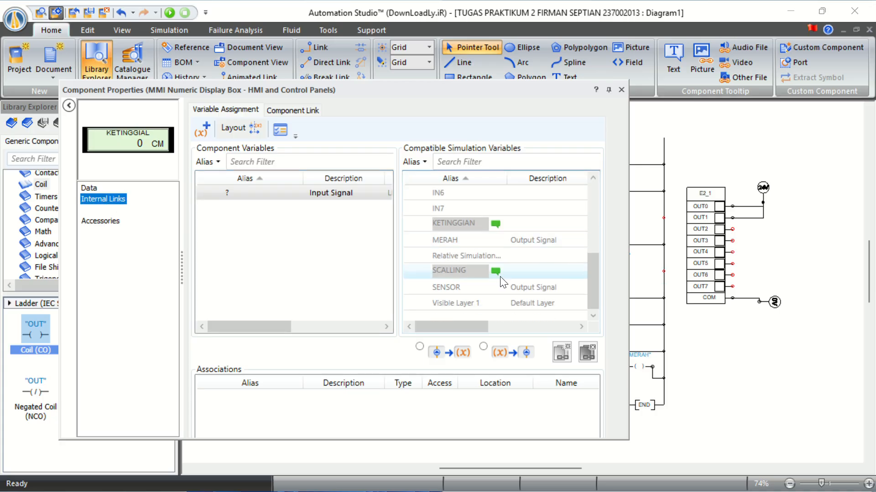
pyautogui.doubleClick(511, 222)
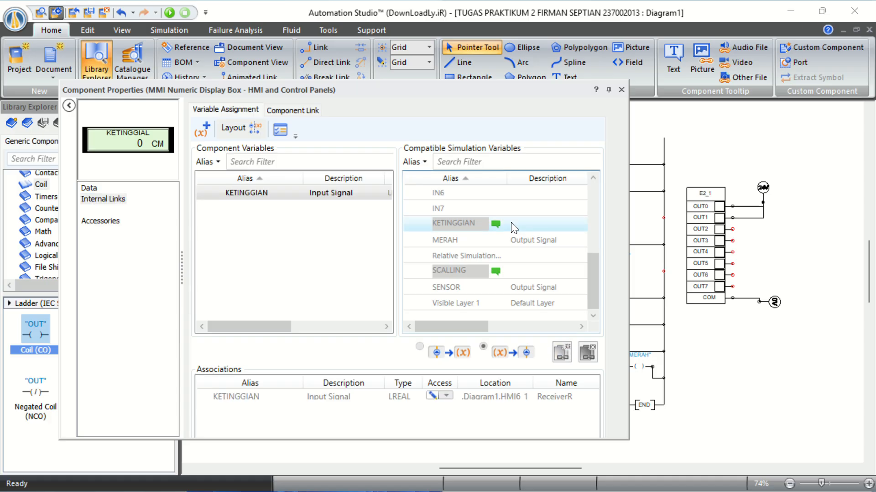
pyautogui.click(622, 91)
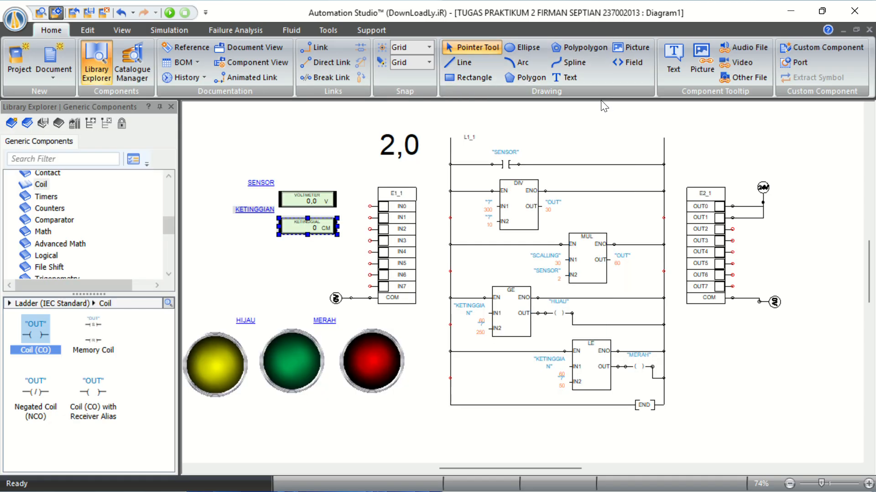
# - Relink the centimetre height display's input signal to the SCALLING variable, replacing its current association
pyautogui.doubleClick(283, 226)
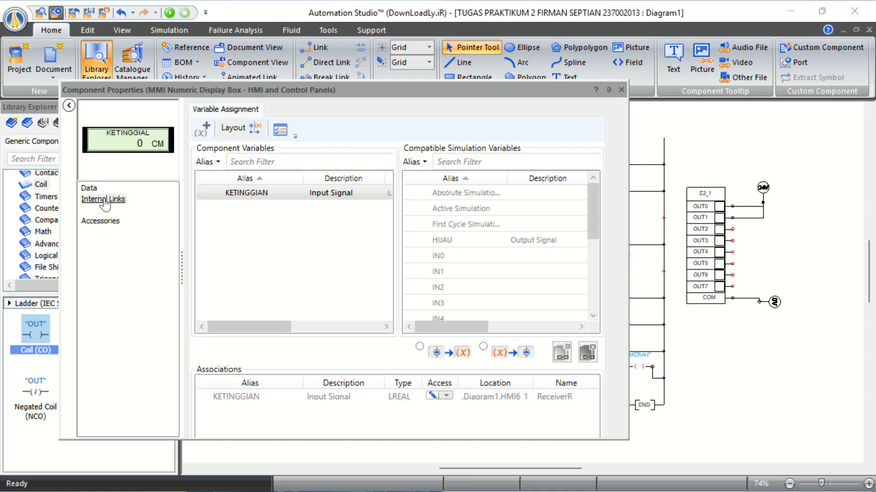
pyautogui.click(98, 199)
pyautogui.scroll(-4, 473, 253)
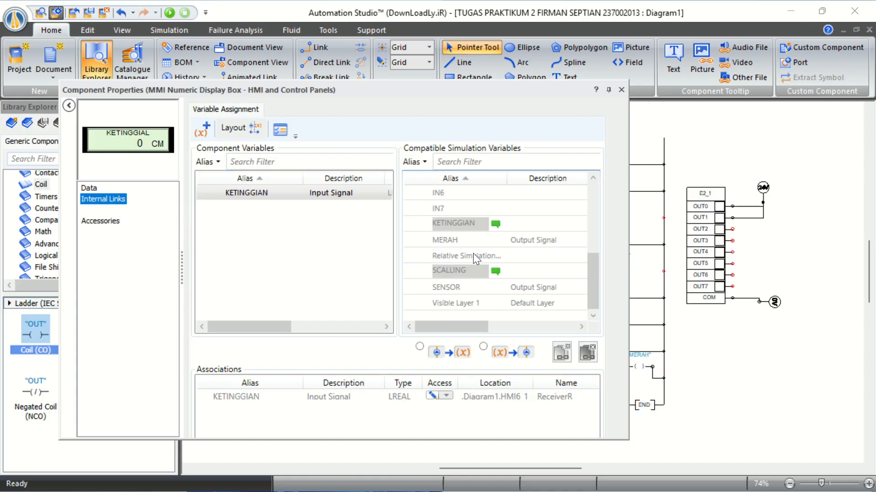
pyautogui.click(529, 274)
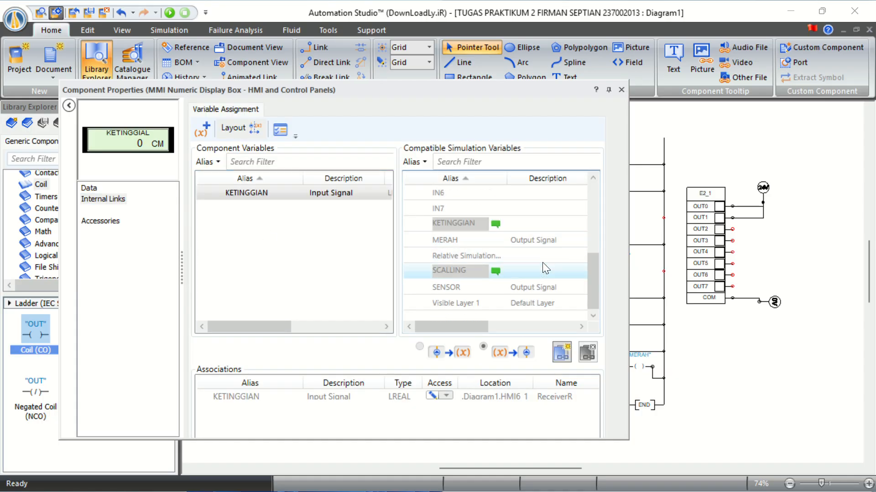
pyautogui.click(561, 352)
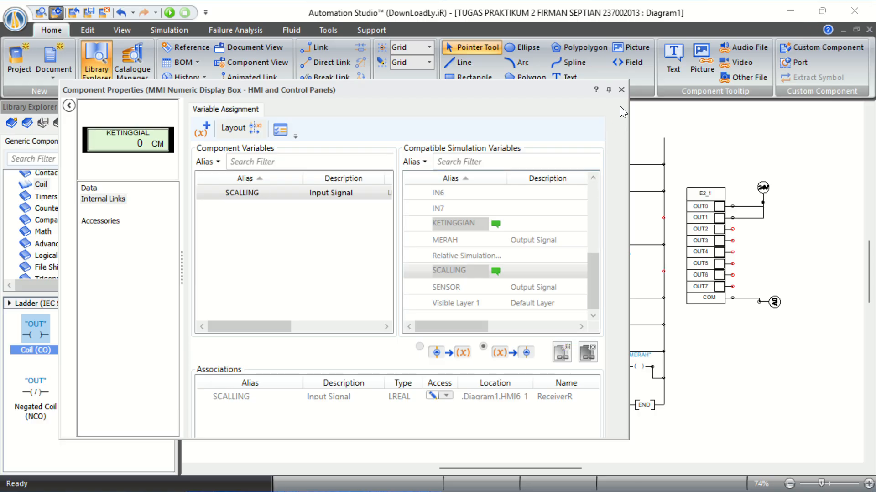
pyautogui.click(621, 90)
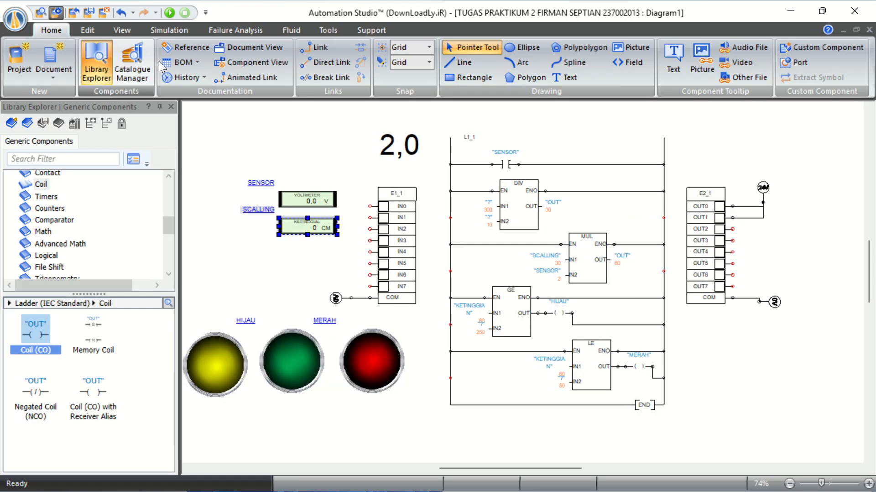
# - Start the simulation and set the sensor voltage value above the input card to 0
pyautogui.click(176, 13)
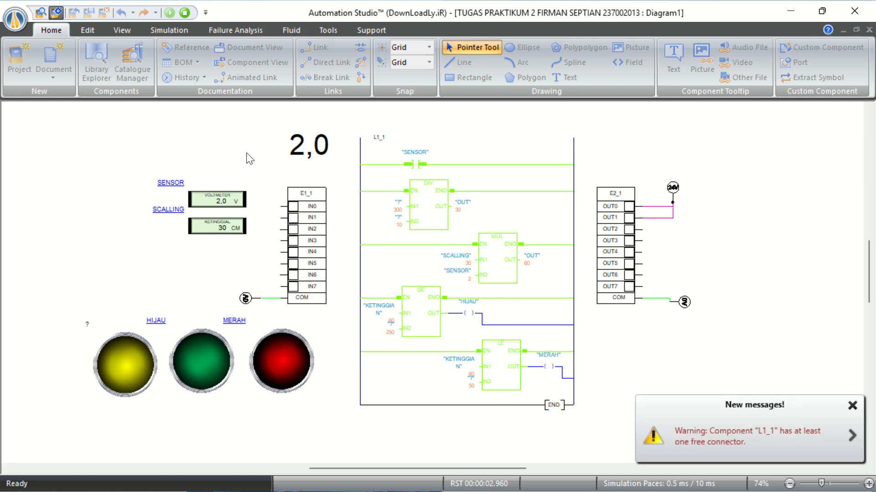
pyautogui.click(324, 151)
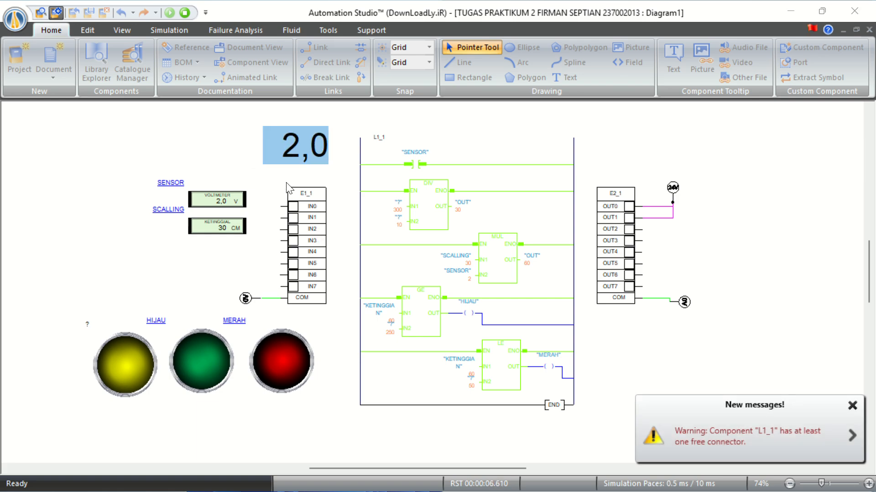
pyautogui.press('BackSpace')
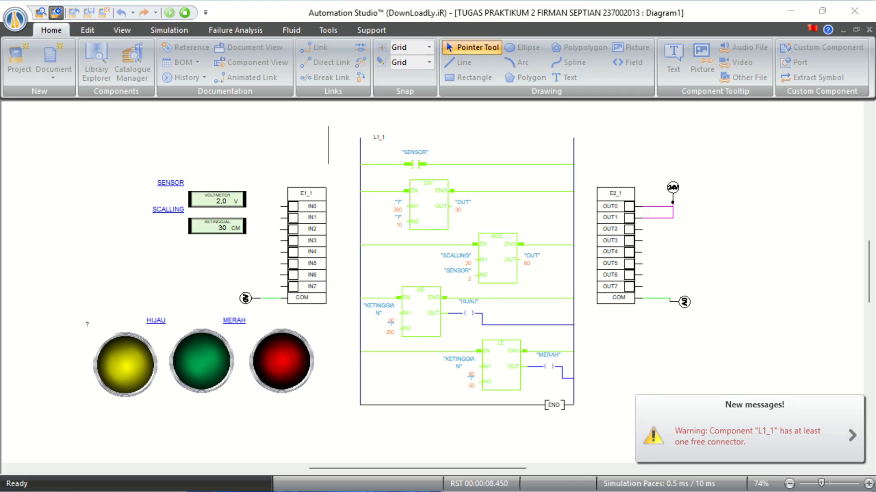
pyautogui.write('0')
pyautogui.press('Return')
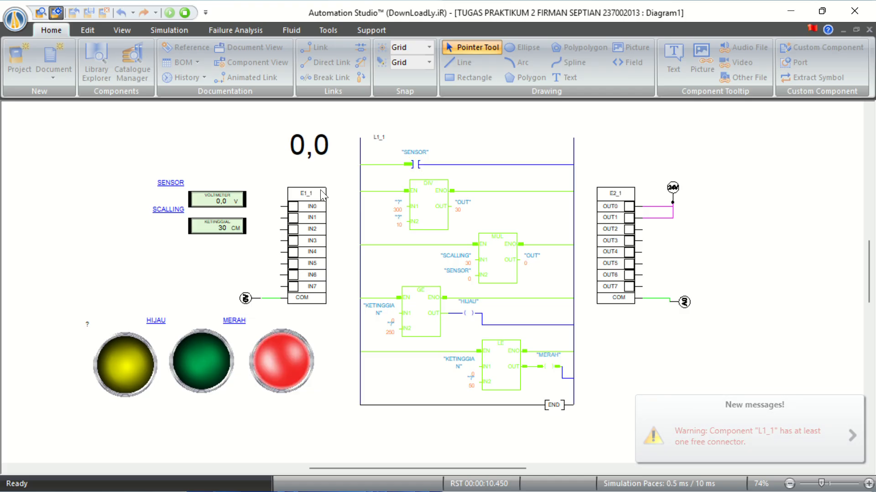
# - Set the sensor voltage value to 25 to test the upper-level comparison, and stop the simulation
pyautogui.doubleClick(327, 137)
pyautogui.write('25')
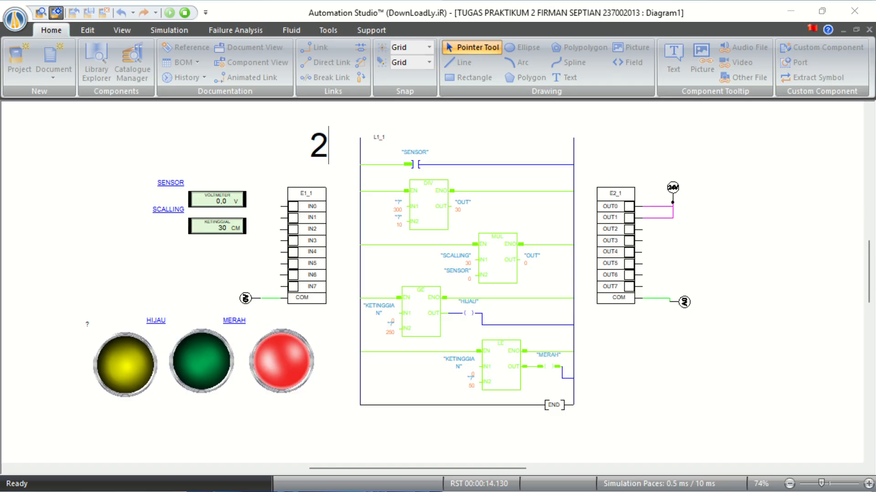
pyautogui.press('Return')
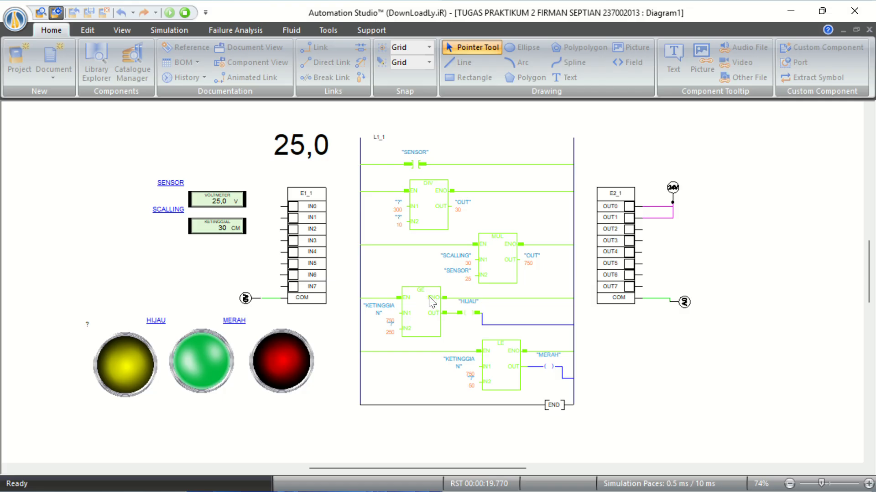
pyautogui.click(185, 13)
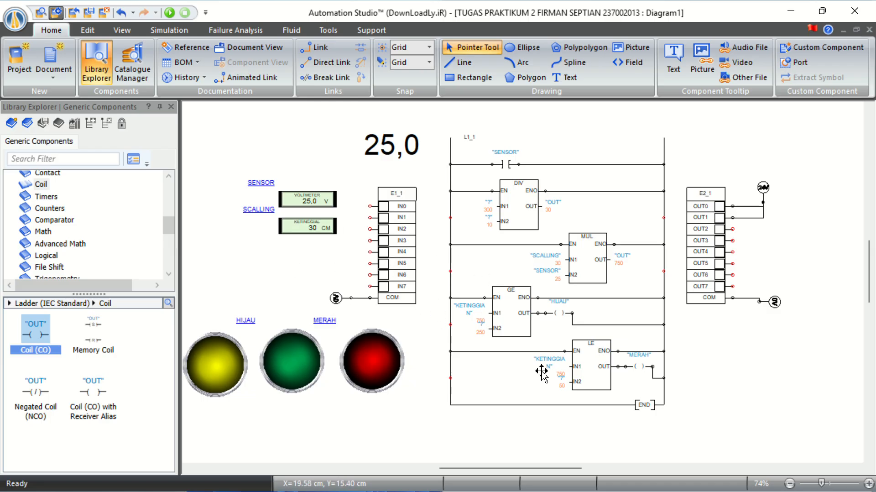
# - Link the yellow blinking pilot light to the SENSOR variable
pyautogui.doubleClick(230, 359)
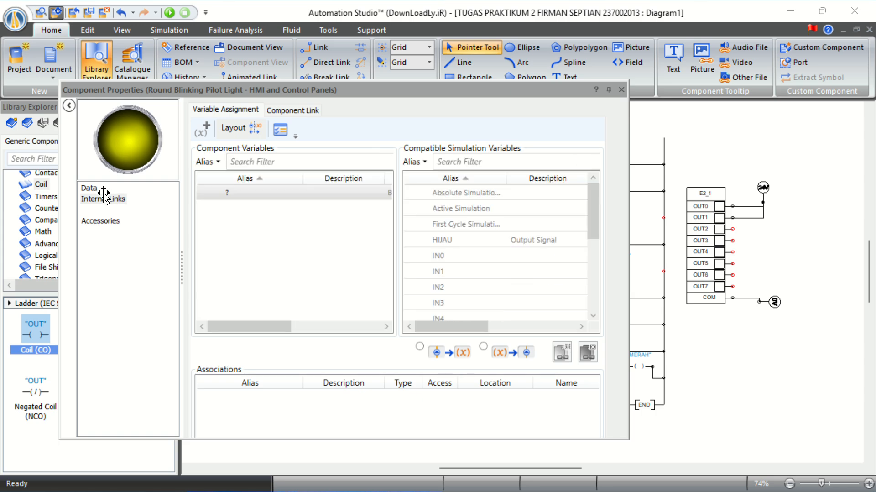
pyautogui.click(104, 196)
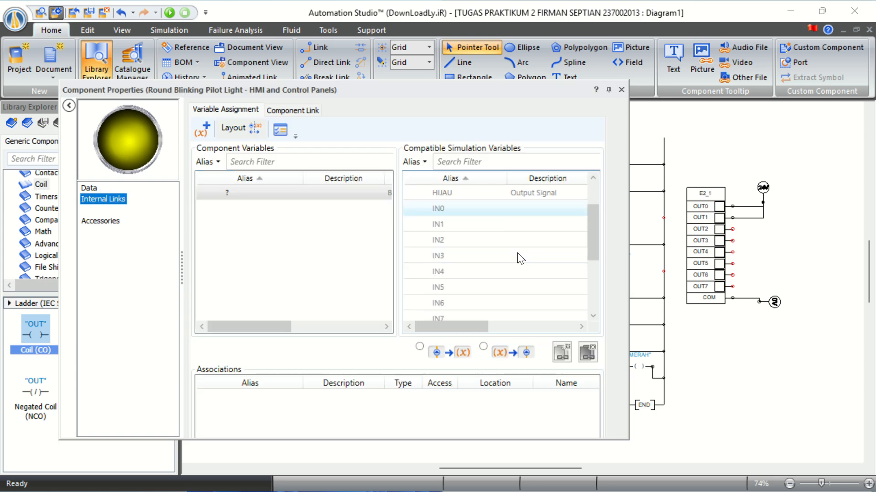
pyautogui.scroll(-3, 518, 253)
pyautogui.doubleClick(519, 283)
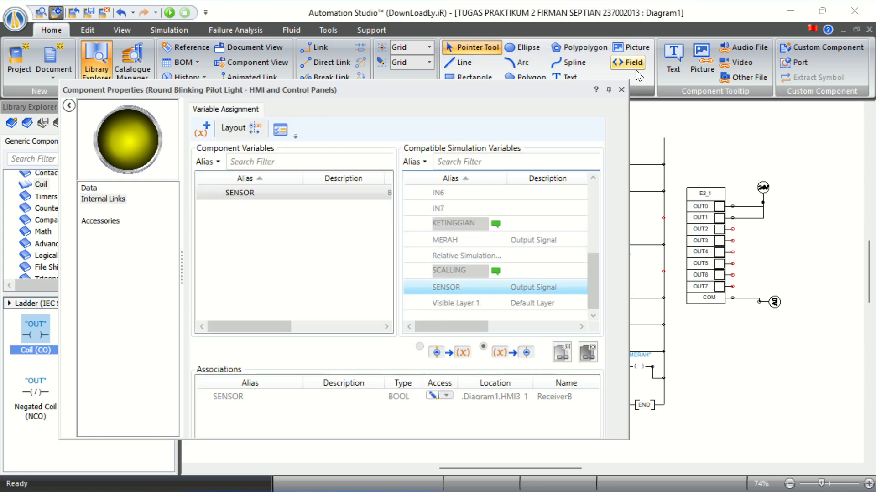
# - Run the simulation with the sensor voltage value set to 0 to test the linked yellow light, and stop it
pyautogui.click(625, 88)
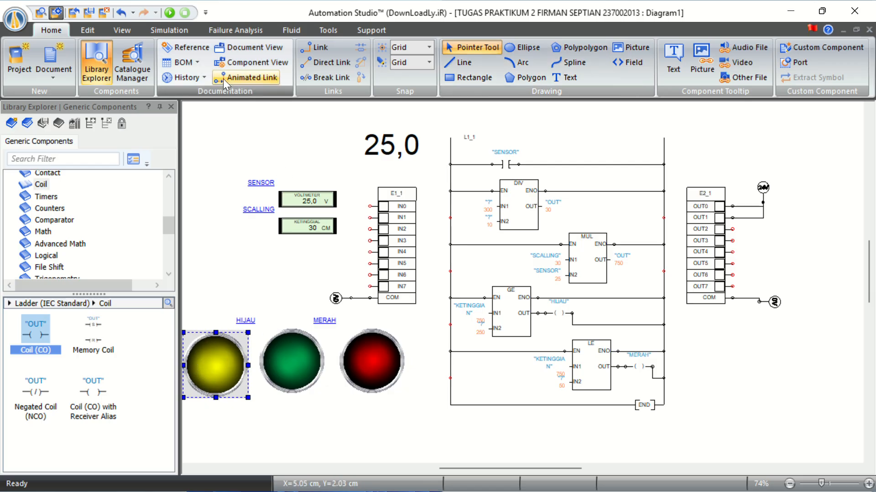
pyautogui.click(170, 14)
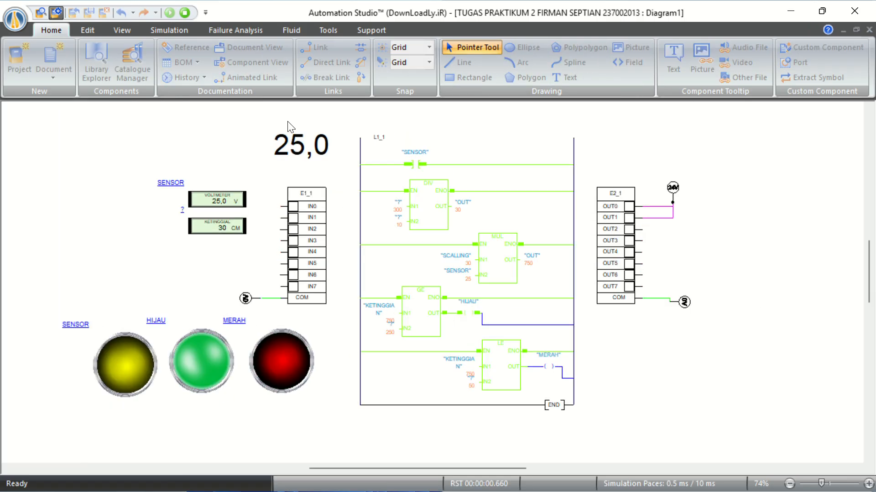
pyautogui.write('0')
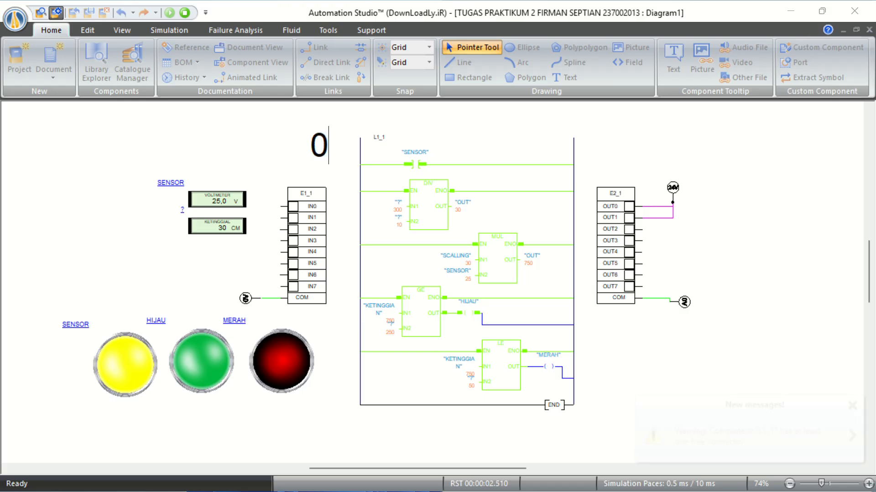
pyautogui.press('Return')
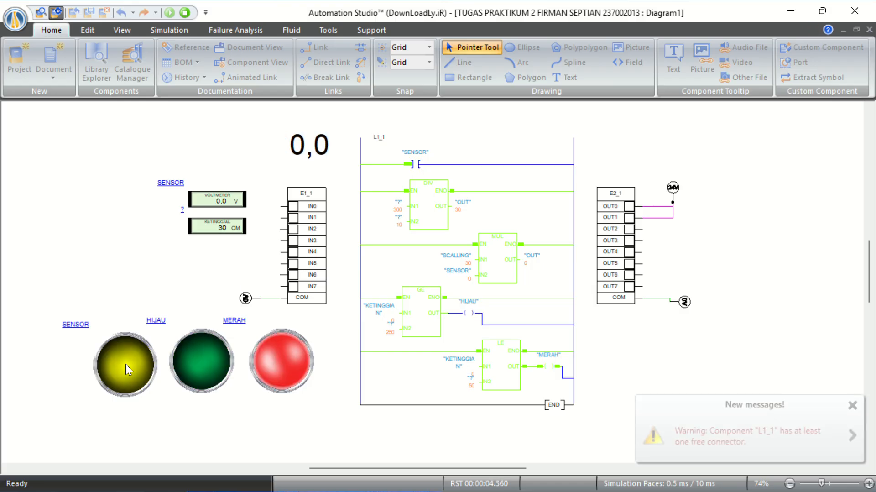
pyautogui.click(185, 13)
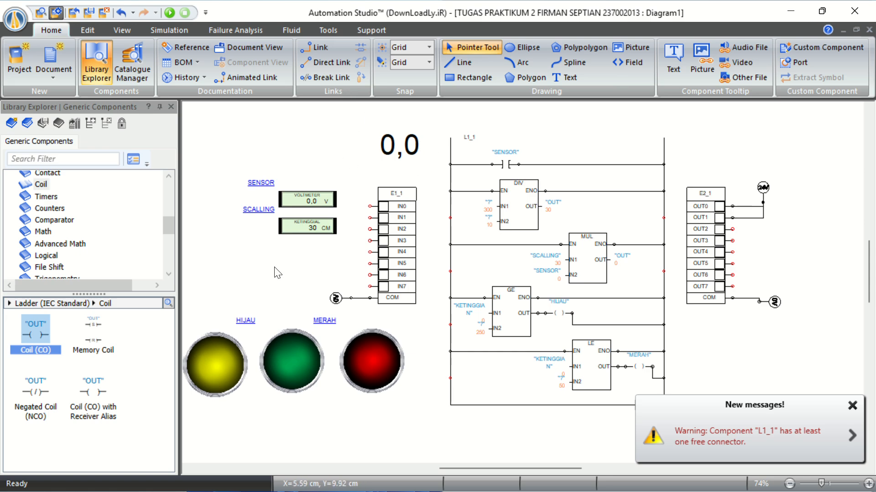
# - Review the assignment's requirements and questions in the browser, and inspect the sensor voltage input box's properties
pyautogui.hotkey('alt', 'Tab')
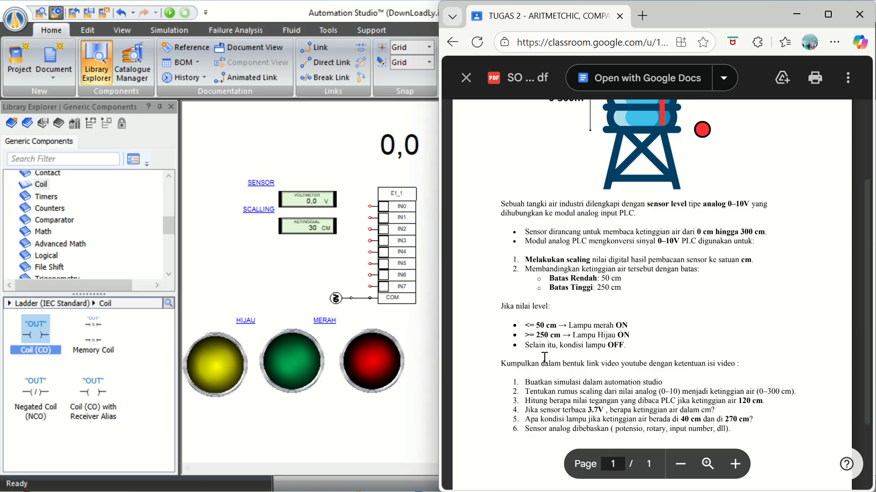
pyautogui.scroll(-1, 545, 355)
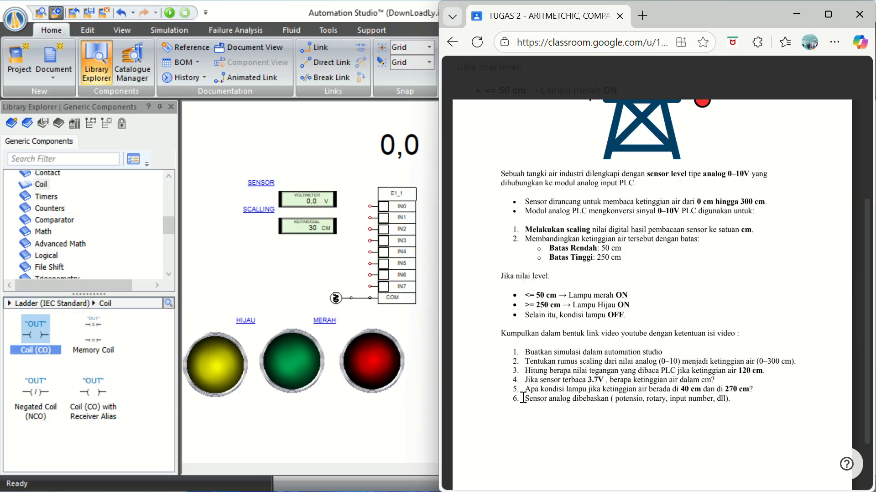
pyautogui.click(398, 410)
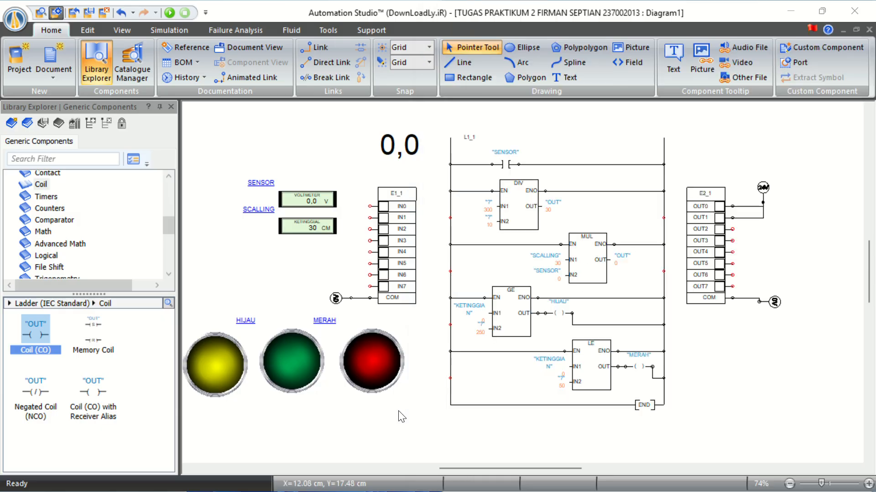
pyautogui.click(395, 140)
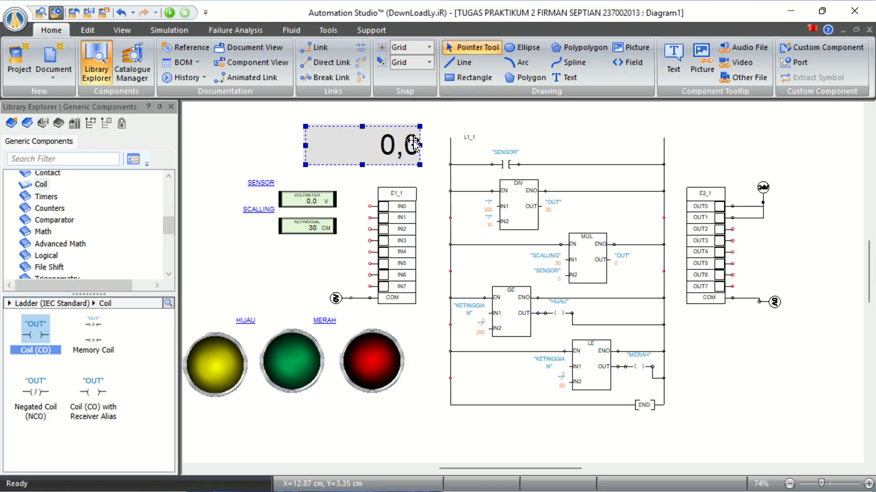
pyautogui.doubleClick(407, 146)
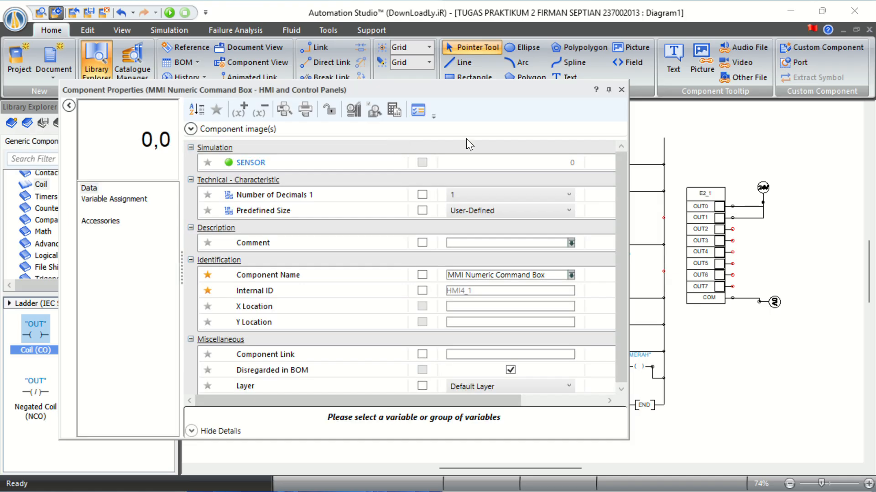
pyautogui.click(622, 90)
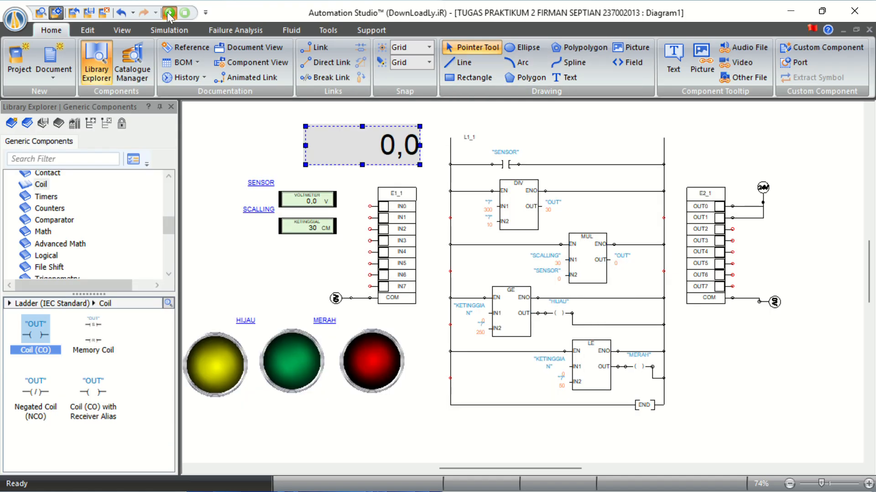
# - Start the simulation, set the sensor voltage value to 4,0 for the 120 cm question, and stop the simulation
pyautogui.click(169, 13)
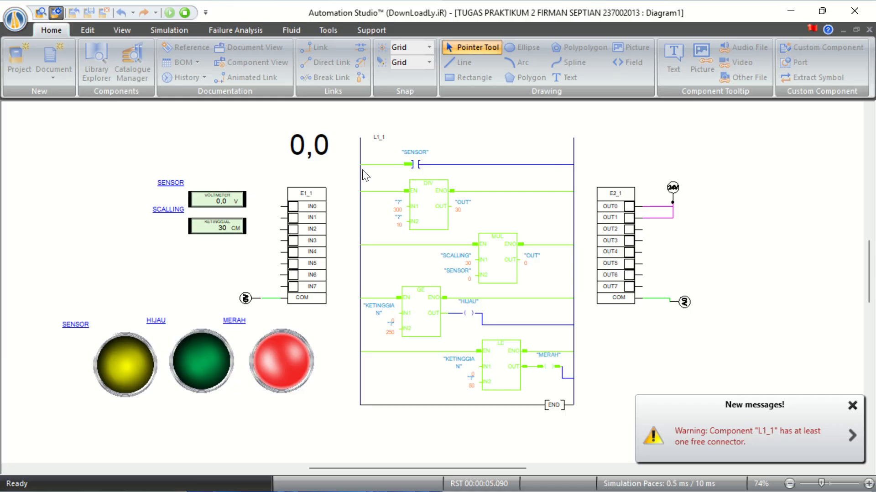
pyautogui.doubleClick(318, 148)
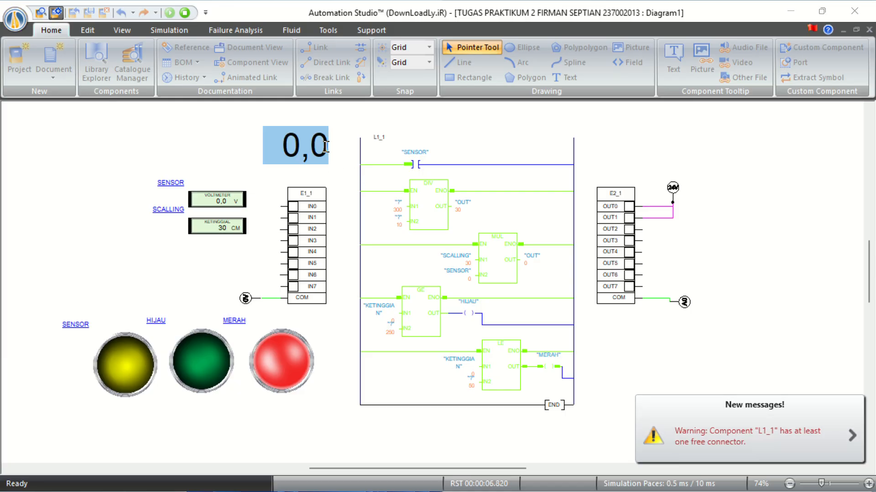
pyautogui.click(327, 146)
pyautogui.press('BackSpace')
pyautogui.press('BackSpace')
pyautogui.press('BackSpace')
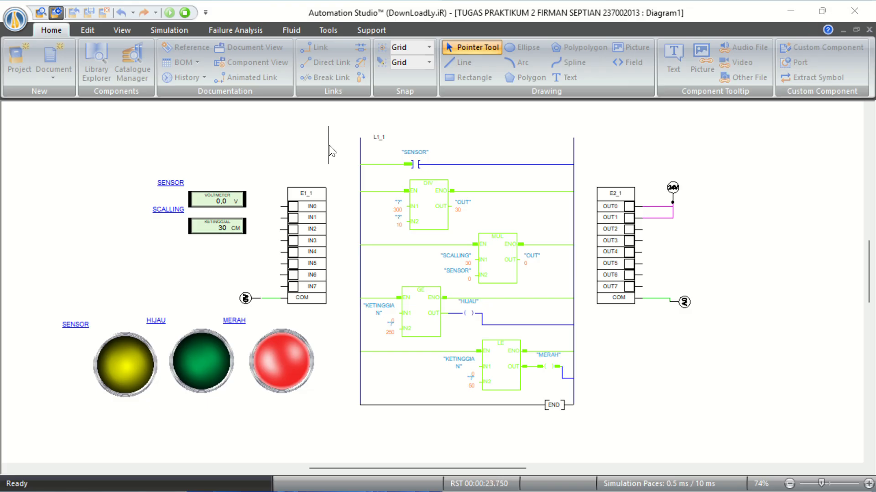
pyautogui.write('4,0')
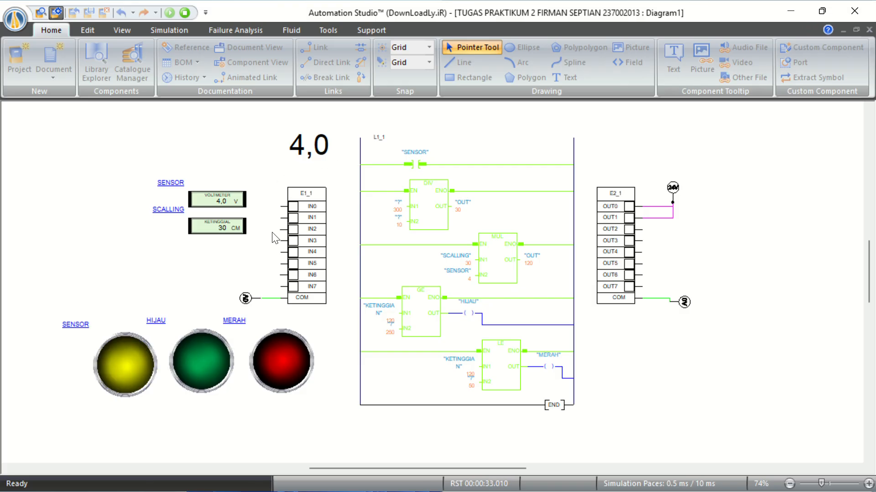
pyautogui.doubleClick(310, 145)
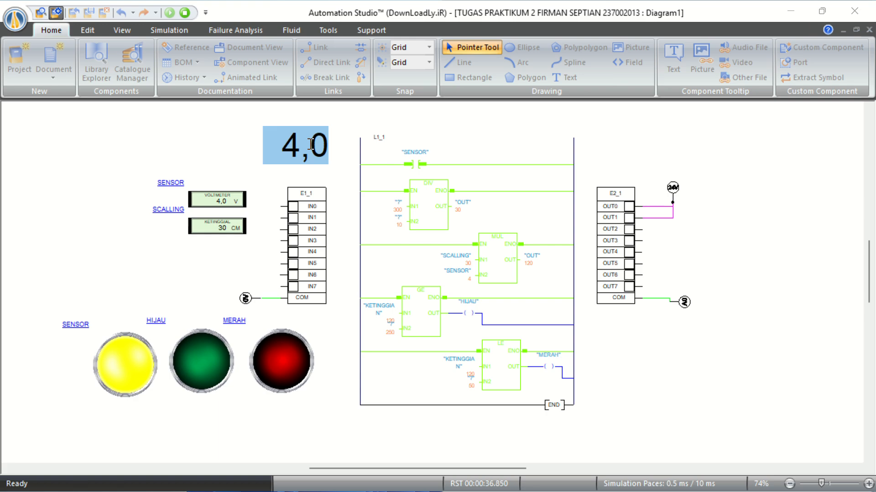
pyautogui.click(185, 13)
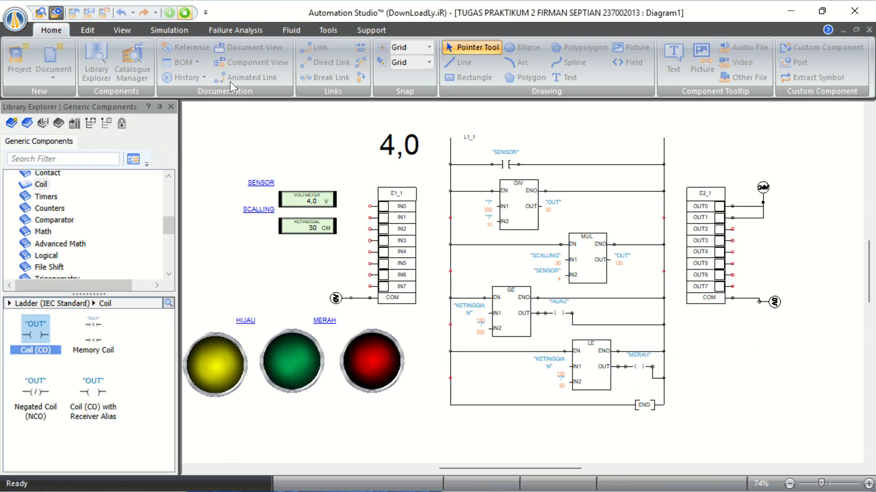
# - Relink the centimetre height display's input signal from SCALLING to the KETINGGIAN variable
pyautogui.doubleClick(305, 230)
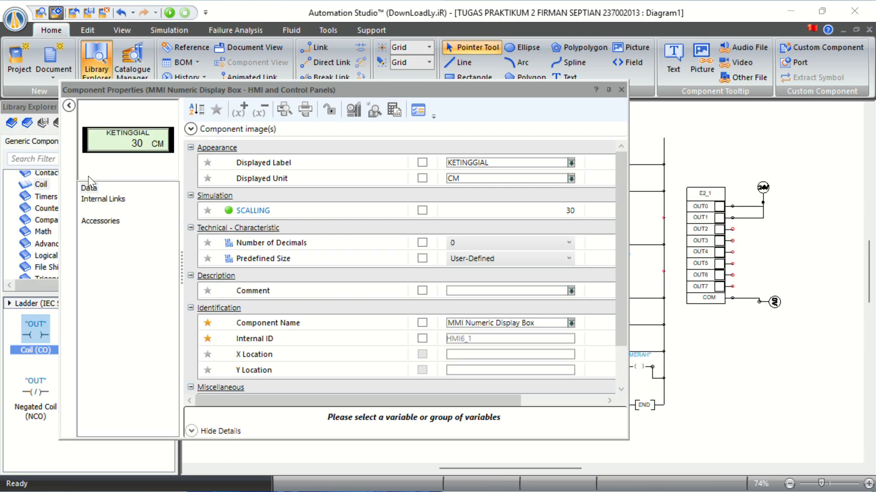
pyautogui.click(101, 199)
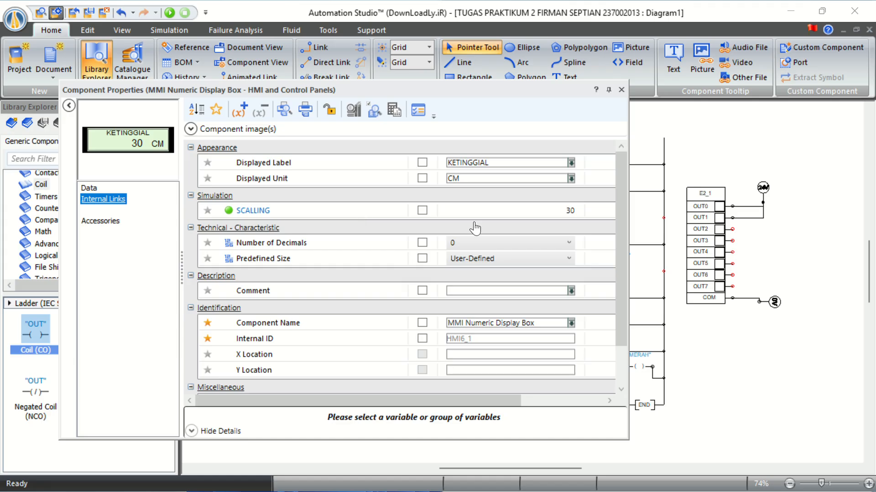
pyautogui.scroll(-4, 487, 251)
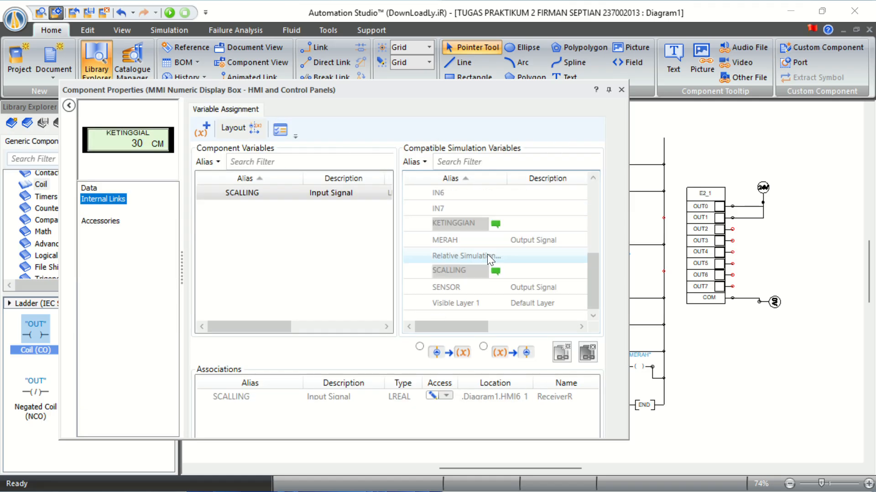
pyautogui.click(536, 223)
pyautogui.click(560, 353)
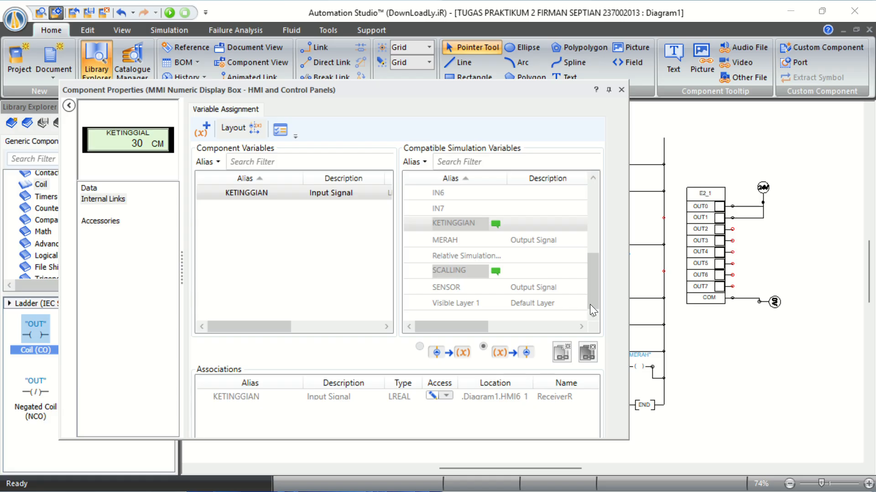
pyautogui.click(621, 90)
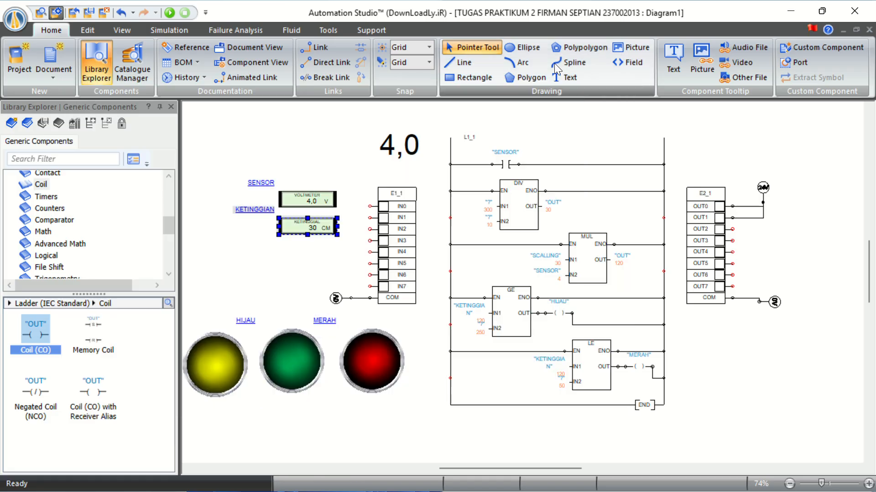
# - Run and stop the simulation to check the relinked height display, and read the assignment's 3.7 V question
pyautogui.click(172, 15)
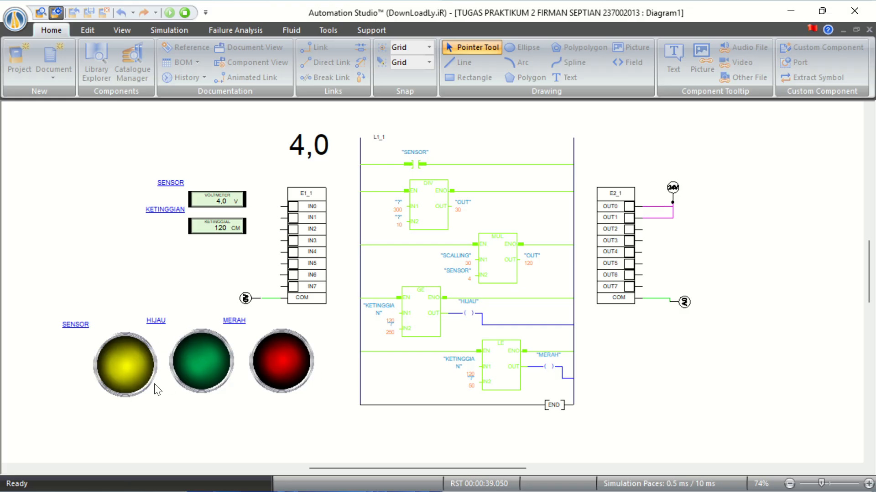
pyautogui.click(182, 18)
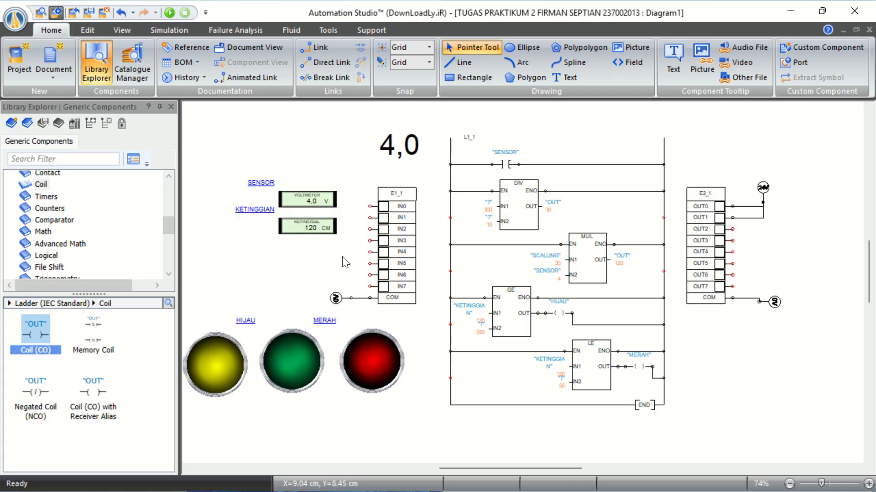
pyautogui.hotkey('alt', 'Tab')
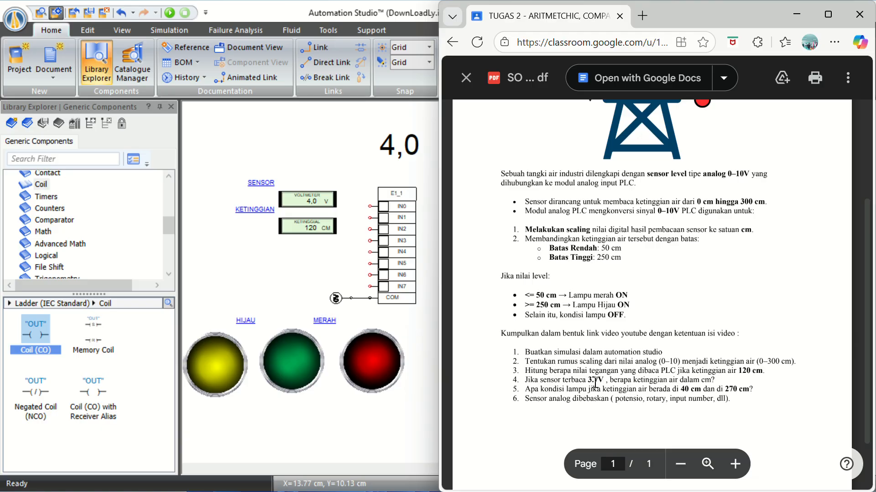
pyautogui.click(344, 429)
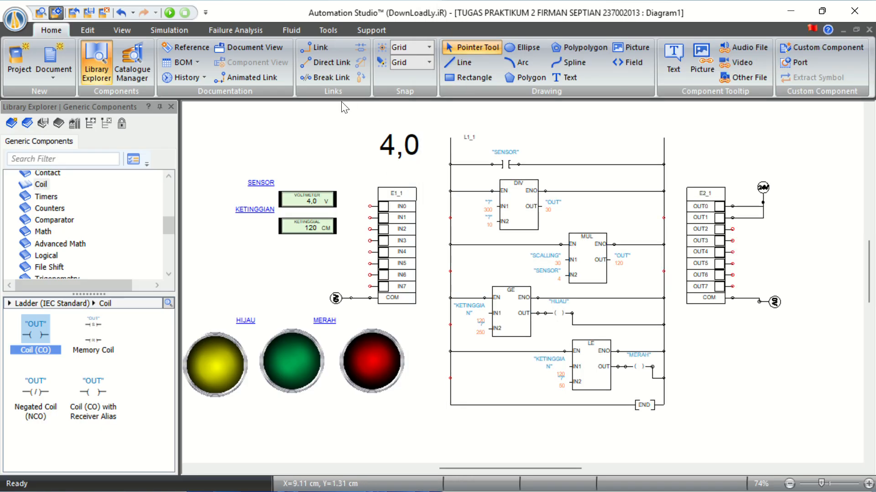
# - Start the simulation, set the sensor voltage value to 3,7 to test the height conversion, and stop the simulation
pyautogui.click(170, 13)
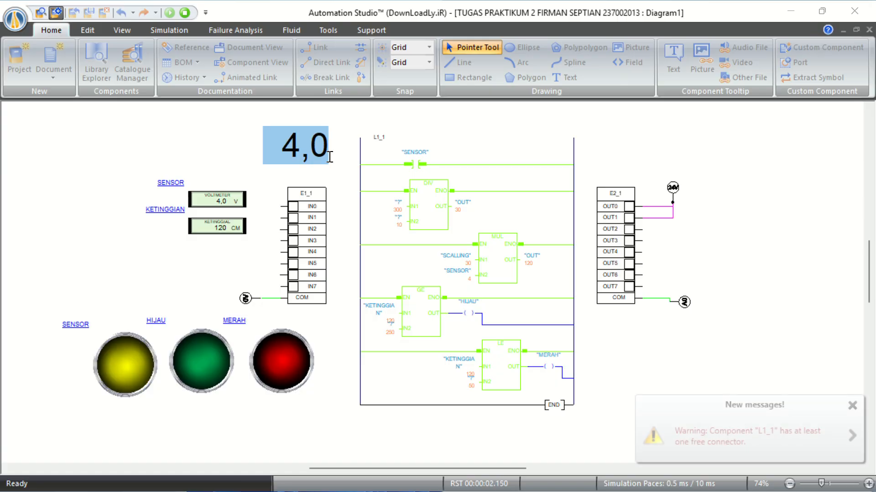
pyautogui.write('3,')
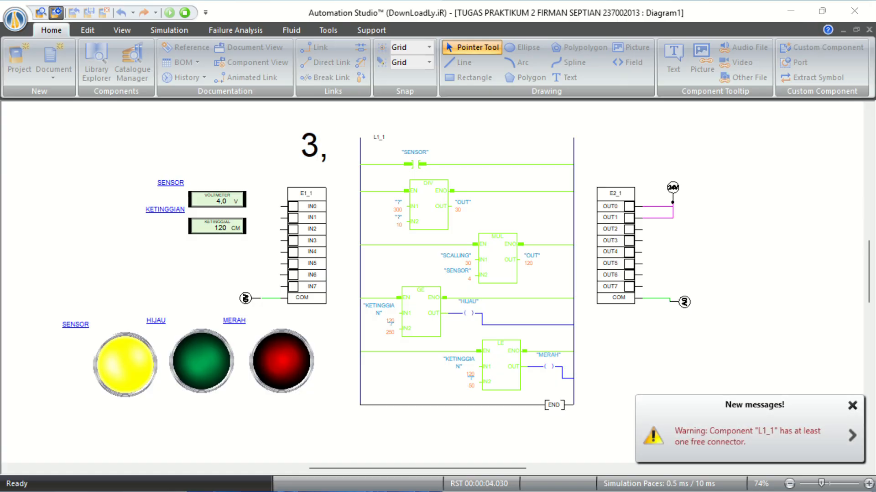
pyautogui.write('7')
pyautogui.press('Return')
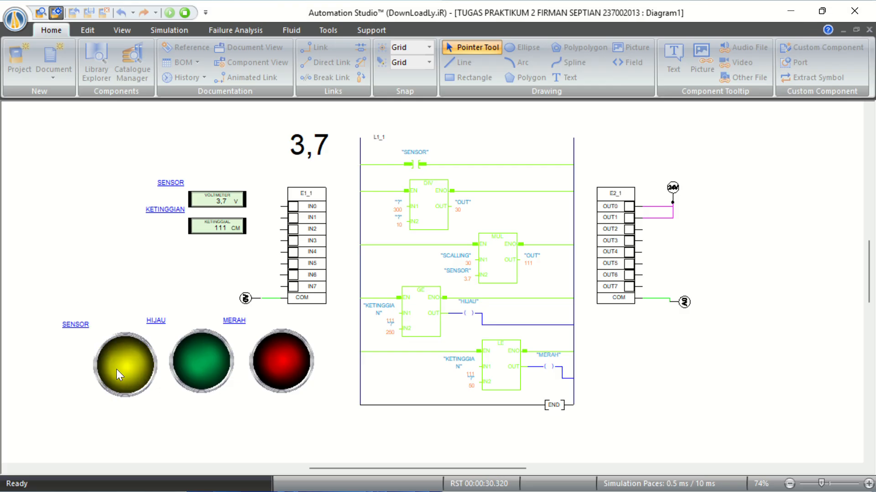
pyautogui.click(183, 13)
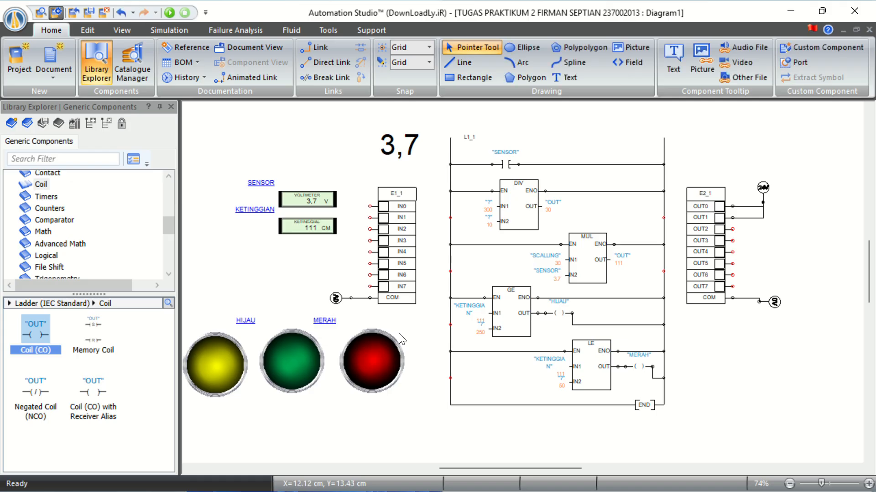
# - Read the assignment's question on the light conditions at 40 cm and 270 cm, and restart the simulation
pyautogui.hotkey('alt', 'Tab')
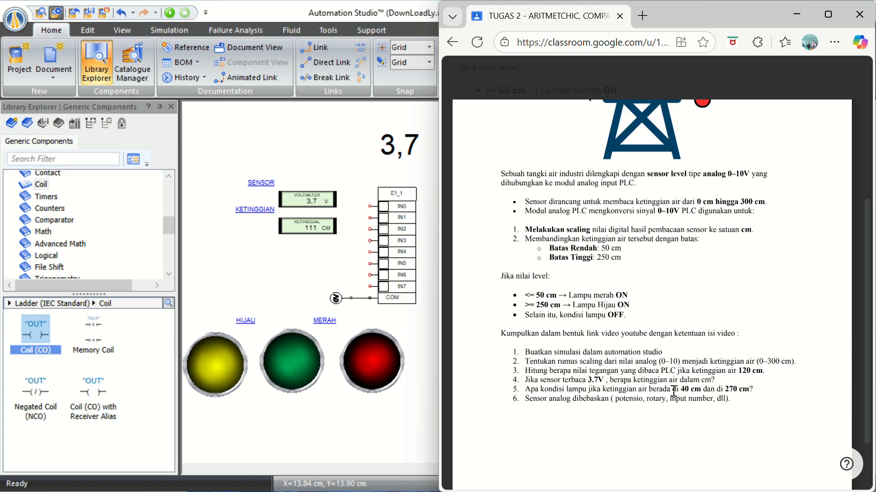
pyautogui.click(398, 404)
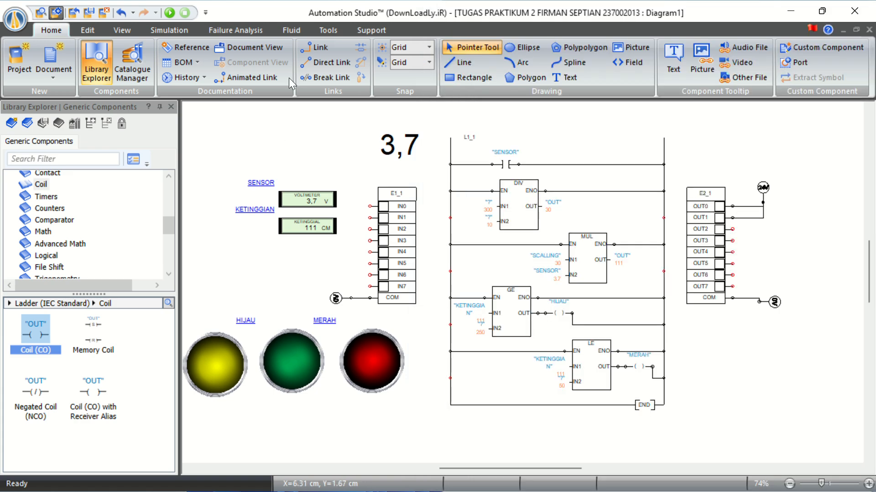
pyautogui.click(168, 13)
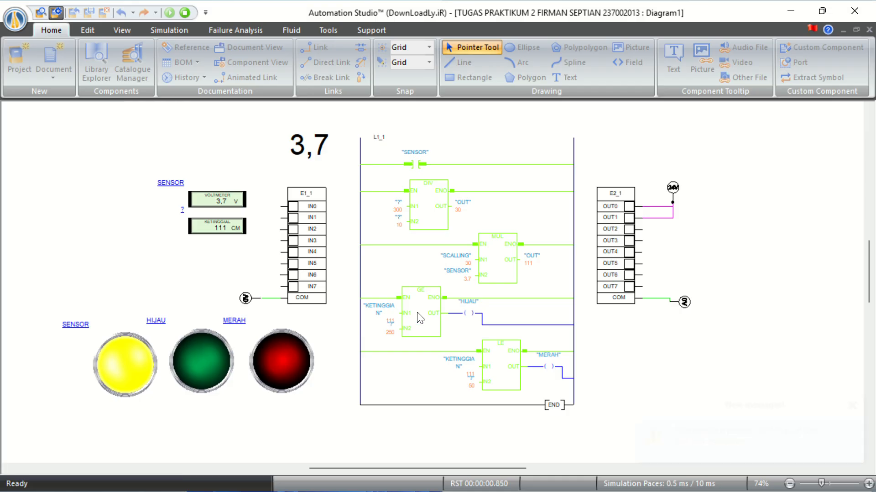
# - Switch to the Calculator, keeping the simulation running
pyautogui.hotkey('alt', 'Tab')
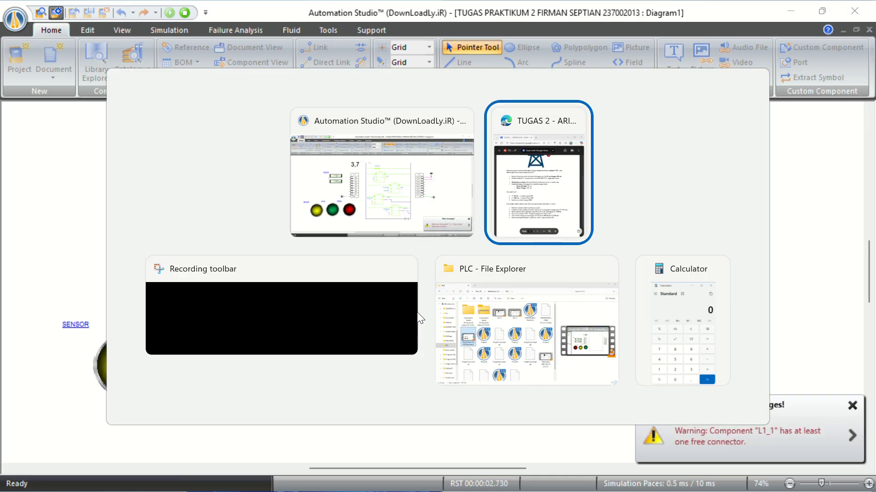
pyautogui.hotkey('alt', 'Tab')
pyautogui.hotkey('alt', 'Tab')
pyautogui.hotkey('alt', 'Tab')
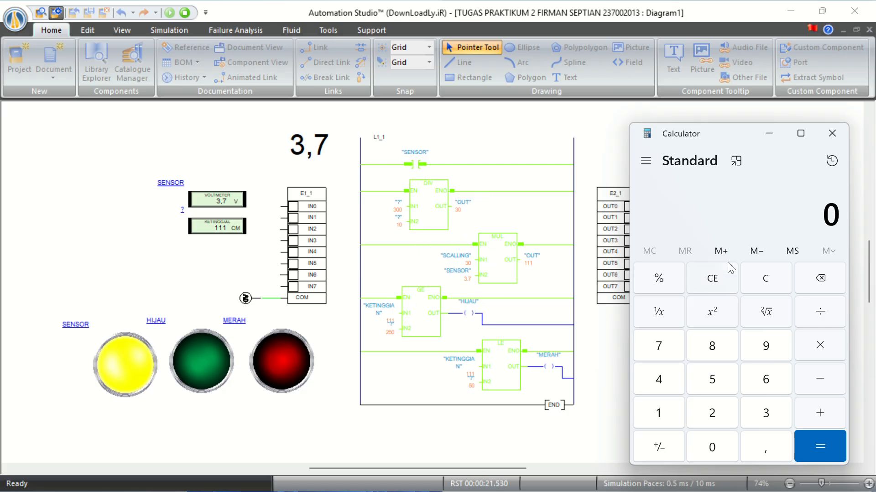
# - Calculate 1,3 × 30 to test a sensor voltage for the 40 cm height
pyautogui.click(666, 416)
pyautogui.click(751, 446)
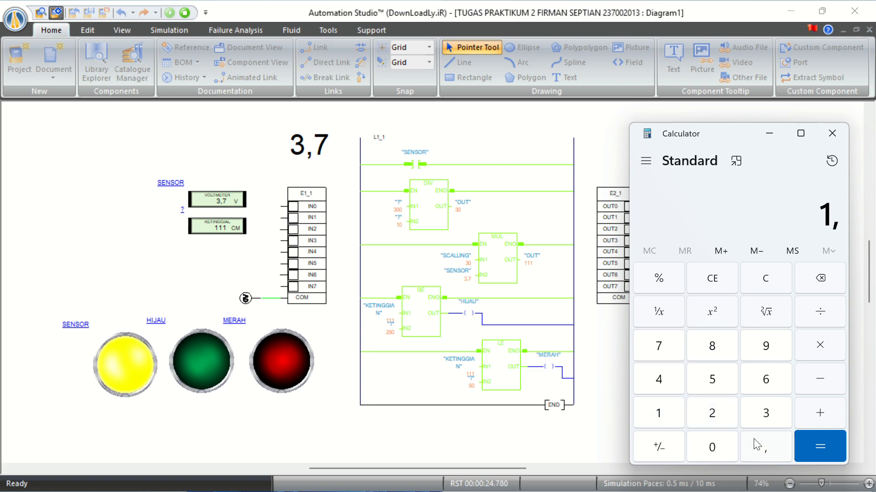
pyautogui.click(752, 411)
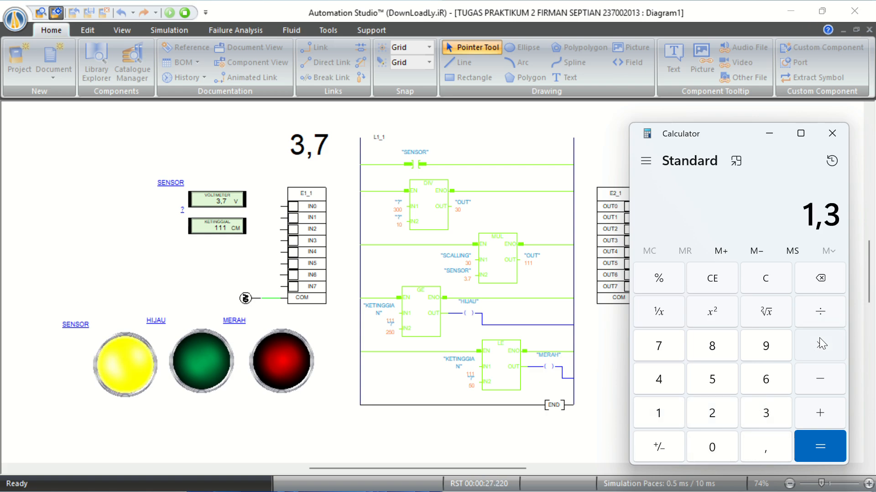
pyautogui.click(819, 337)
pyautogui.click(758, 410)
pyautogui.click(713, 443)
pyautogui.click(812, 442)
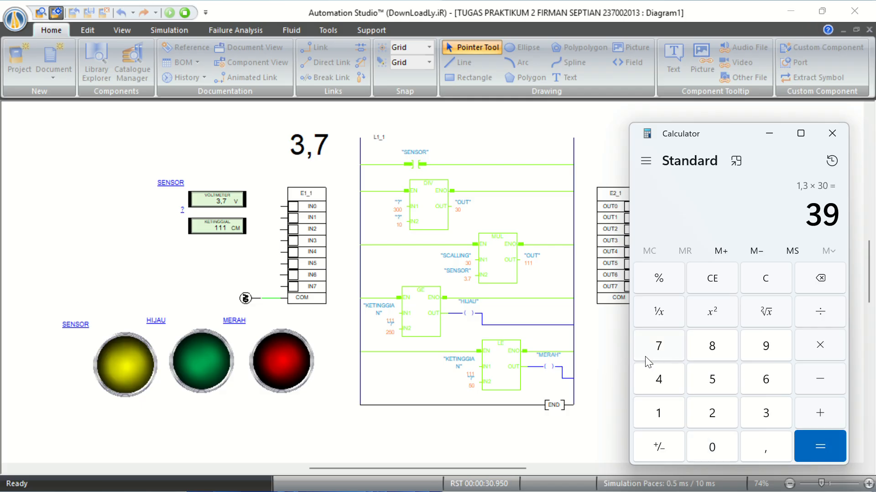
# - Clear the calculation and compute 1,33 × 30 as a closer voltage for the 40 cm height
pyautogui.click(823, 283)
pyautogui.click(651, 405)
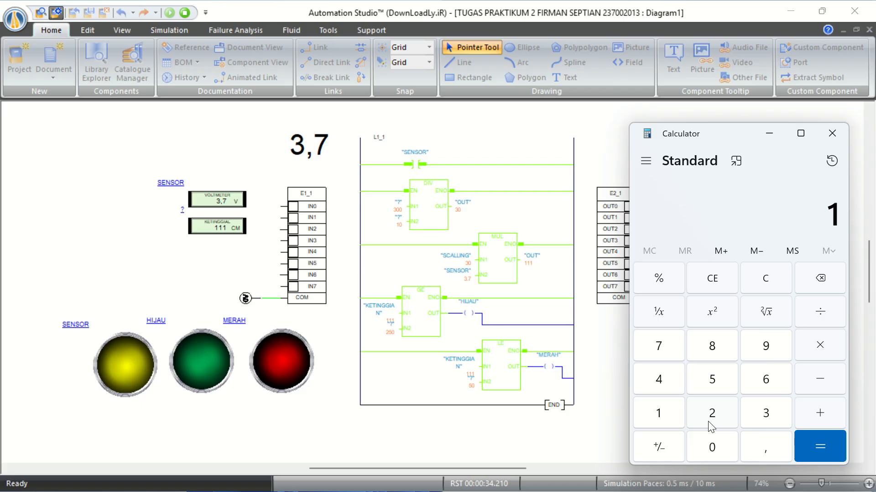
pyautogui.click(763, 446)
pyautogui.doubleClick(763, 421)
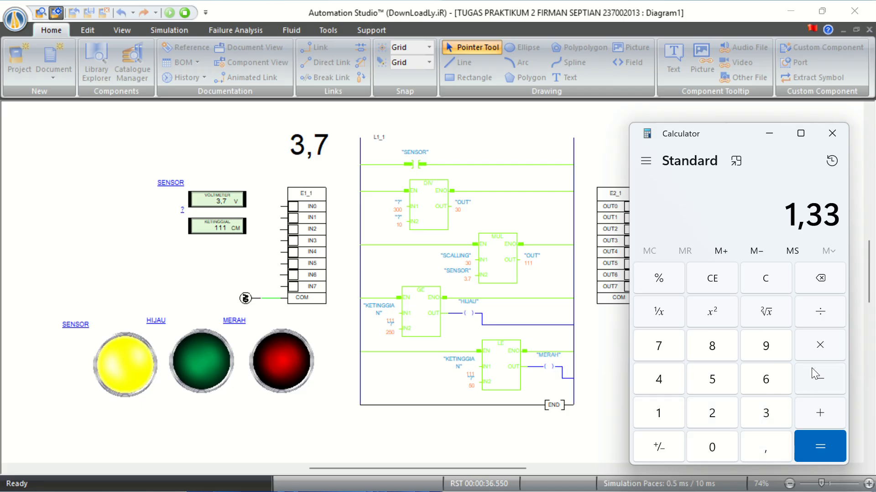
pyautogui.click(818, 346)
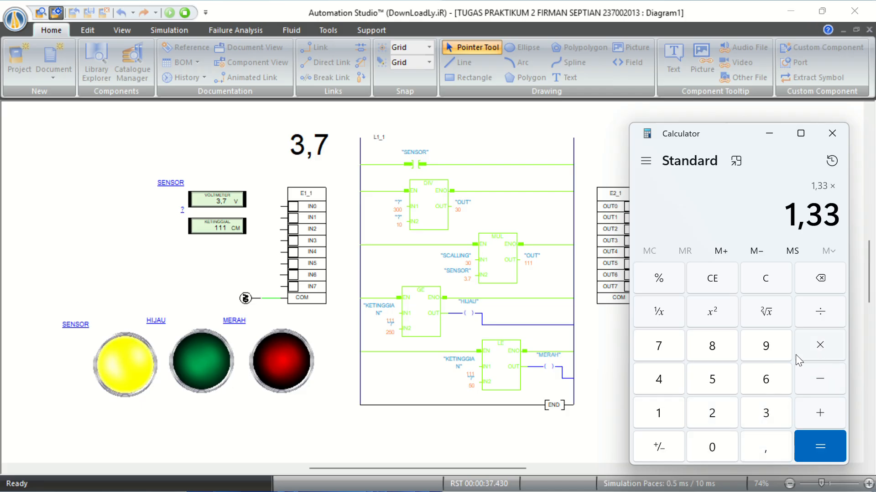
pyautogui.click(751, 403)
pyautogui.click(699, 451)
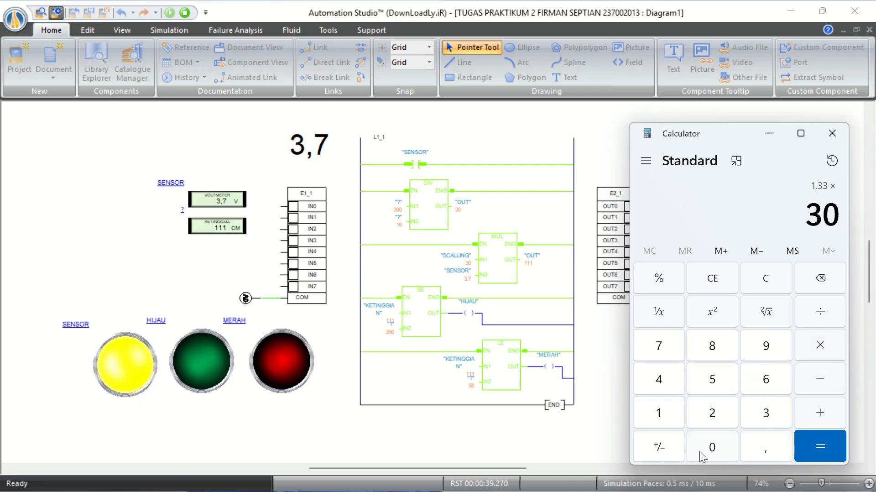
pyautogui.click(812, 454)
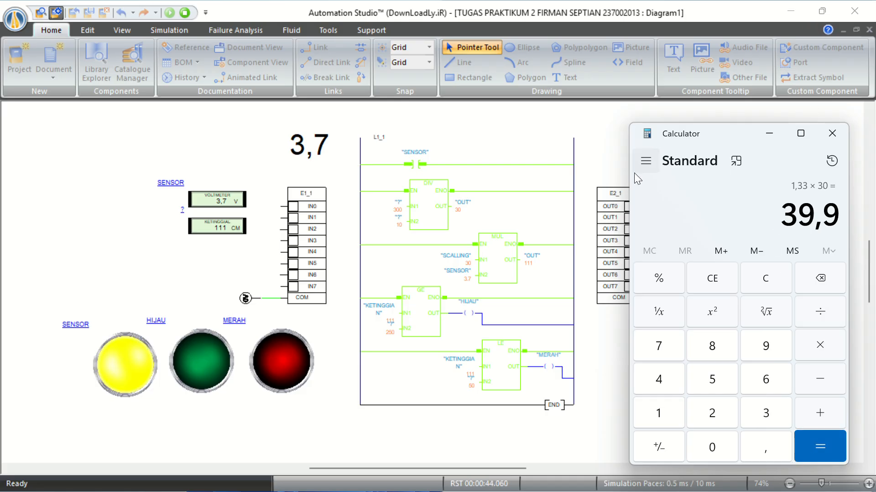
# - Switch back to Automation Studio, set the sensor voltage value to 1,33 to test the lights, and stop the simulation
pyautogui.click(613, 176)
pyautogui.doubleClick(300, 153)
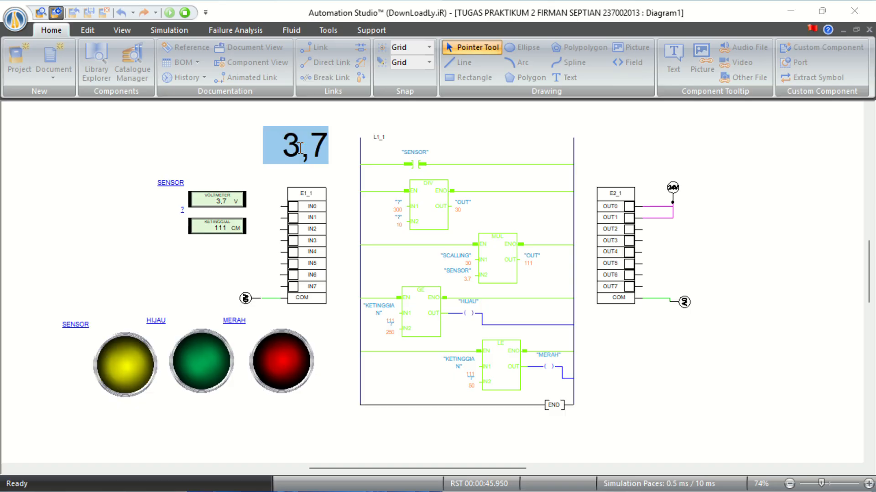
pyautogui.write('1,4')
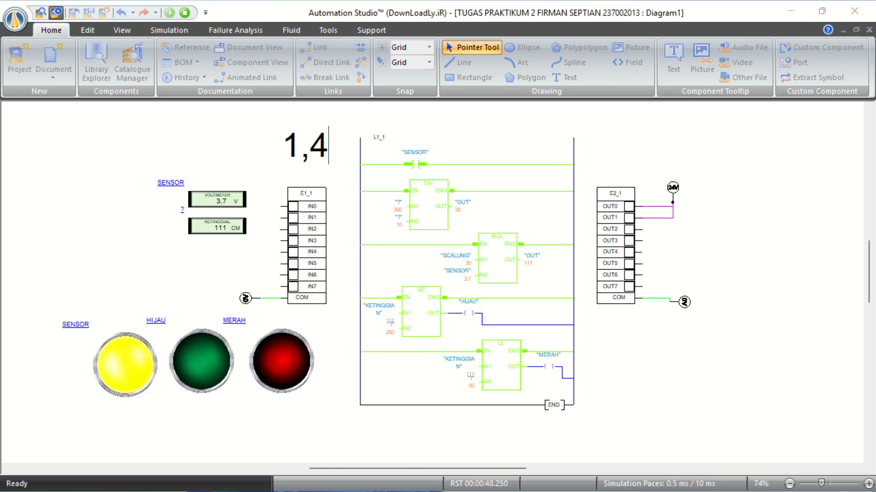
pyautogui.press('BackSpace')
pyautogui.press('Escape')
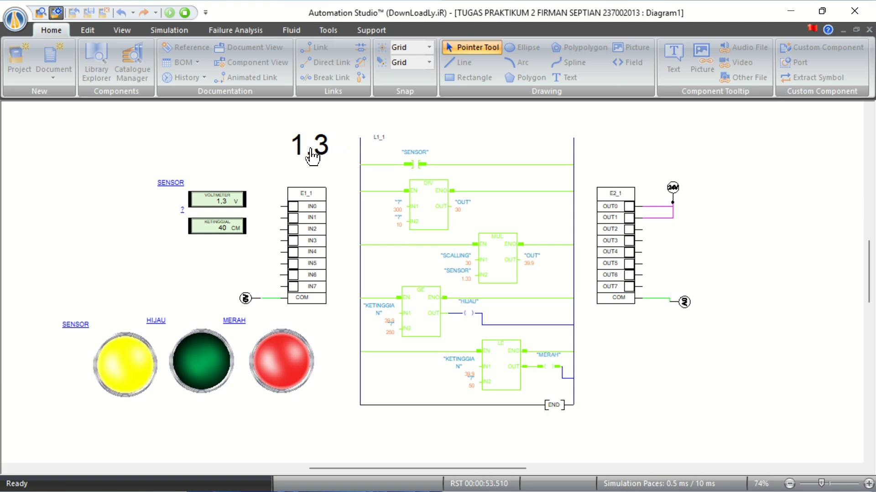
pyautogui.click(184, 13)
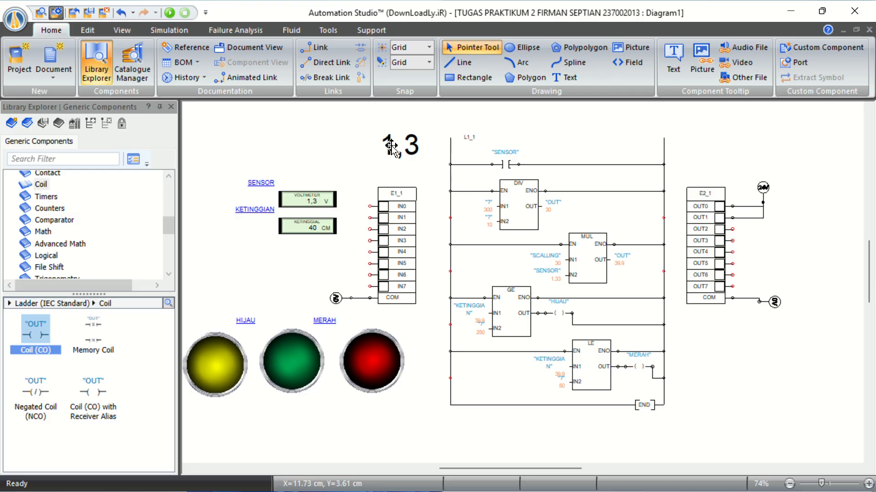
# - Set the number of decimals of the sensor's numeric command box to 2
pyautogui.rightClick(391, 145)
pyautogui.click(338, 122)
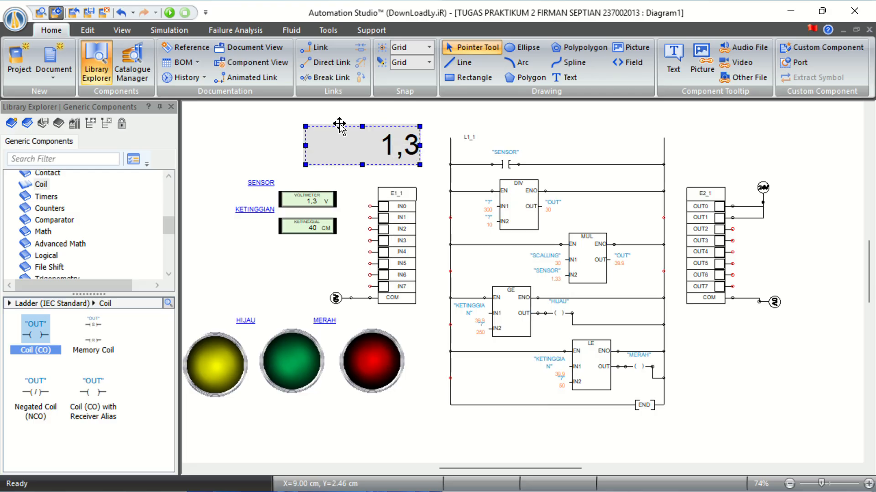
pyautogui.doubleClick(393, 152)
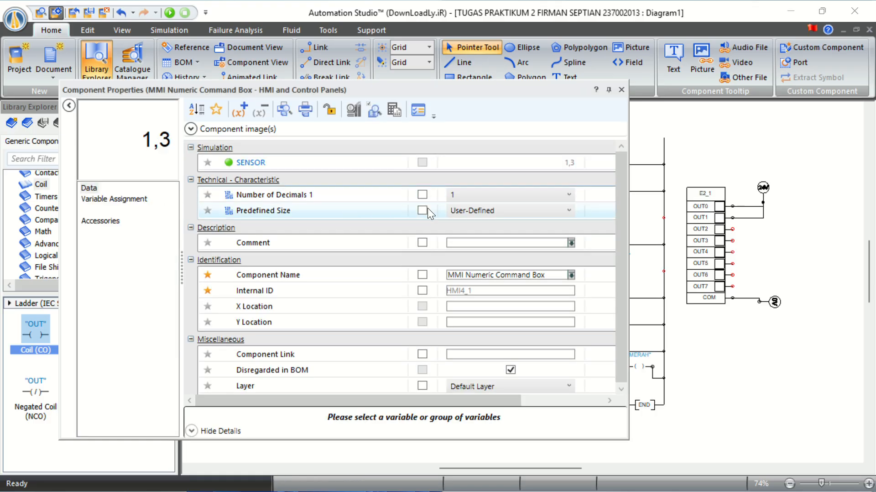
pyautogui.click(470, 194)
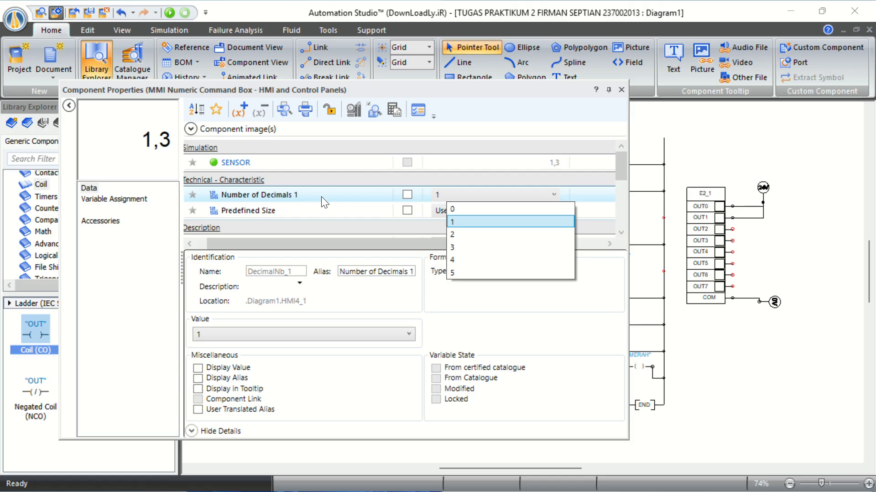
pyautogui.click(453, 234)
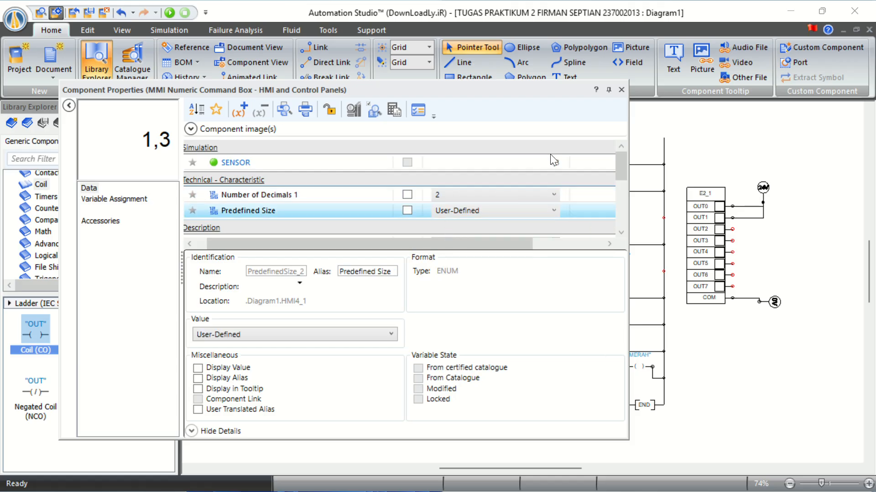
pyautogui.click(621, 90)
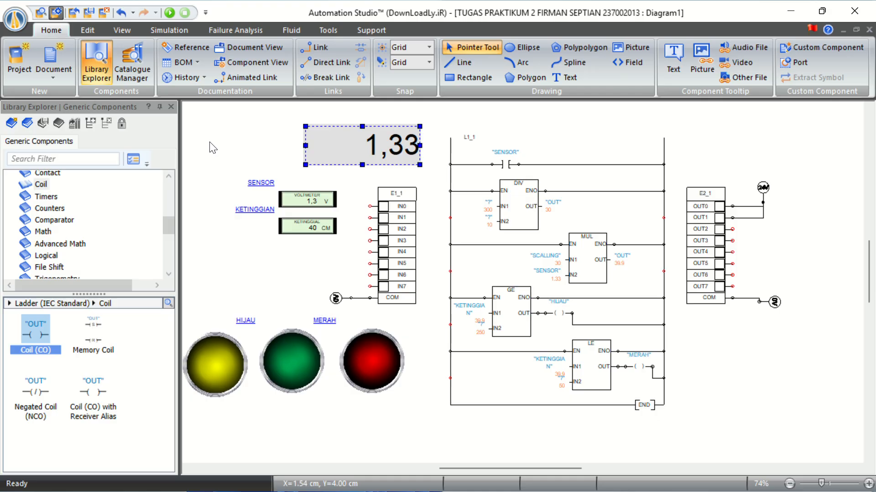
# - Set the number of decimals of the VOLTMETER display to 2
pyautogui.click(304, 200)
pyautogui.doubleClick(304, 199)
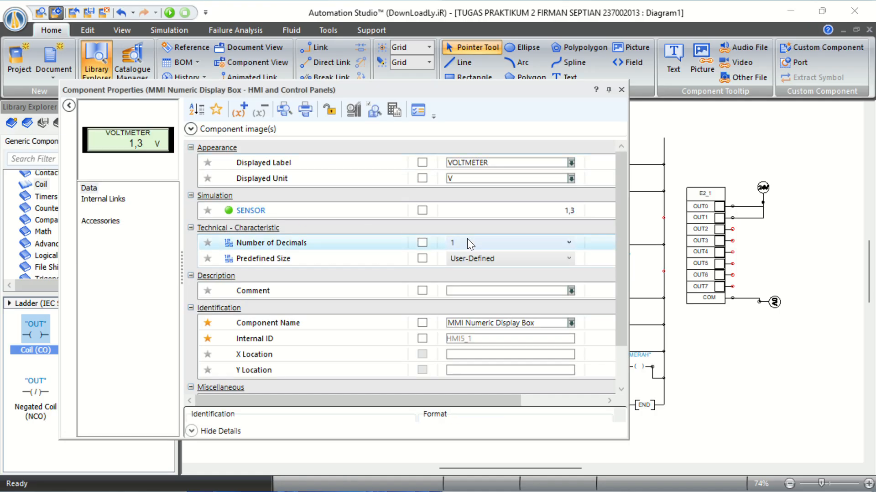
pyautogui.click(468, 238)
pyautogui.click(469, 278)
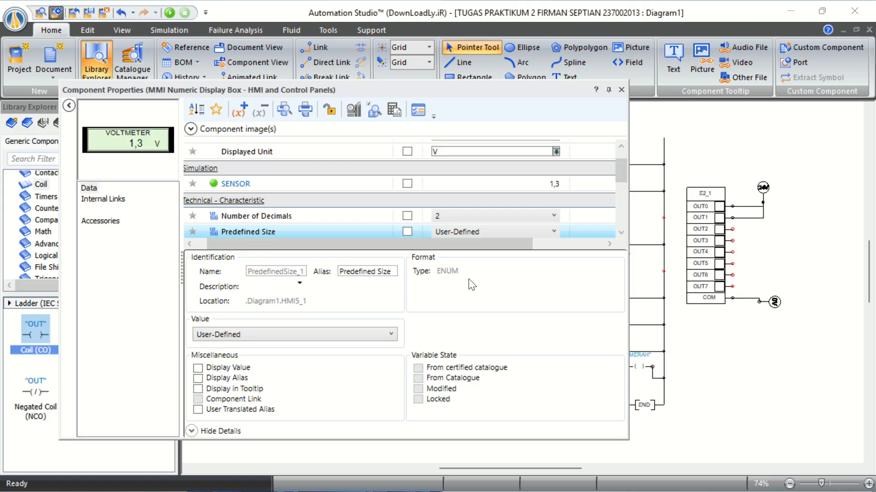
pyautogui.click(620, 89)
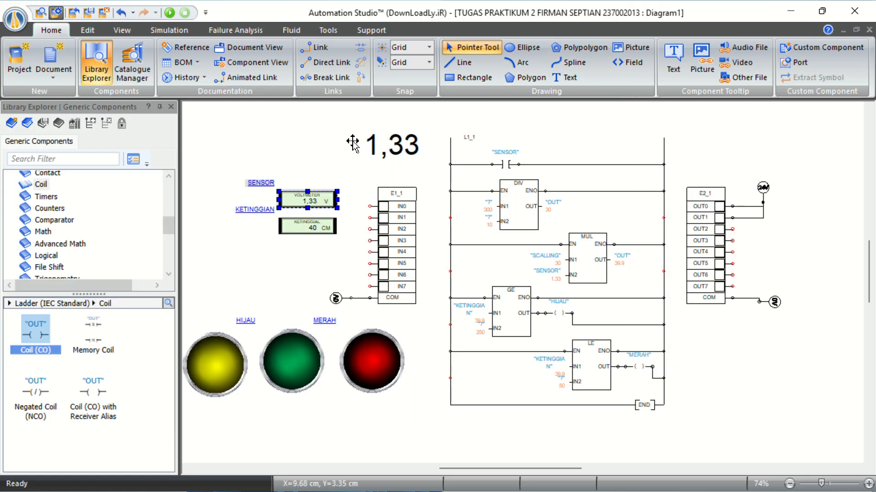
pyautogui.click(289, 117)
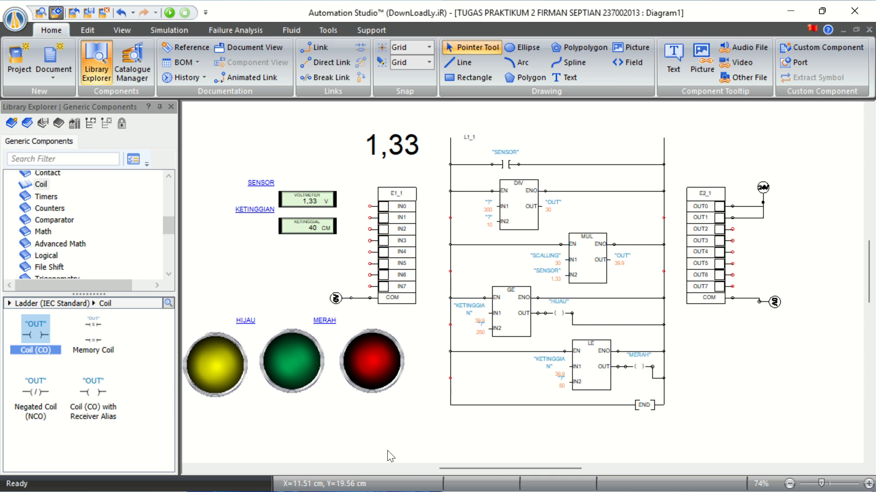
# - Switch to the assignment in the browser, reread the 40 cm and 270 cm light question, and return to Automation Studio
pyautogui.hotkey('alt', 'Tab')
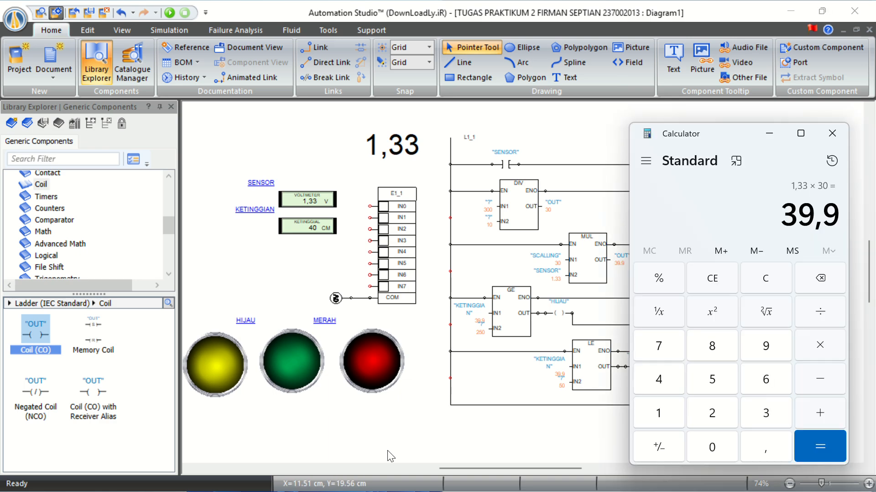
pyautogui.hotkey('alt', 'Tab')
pyautogui.hotkey('alt', 'Tab')
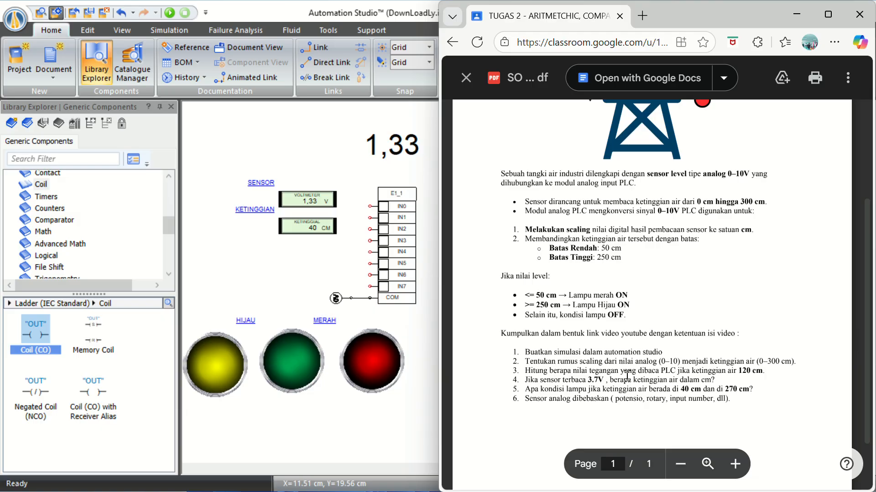
pyautogui.click(404, 407)
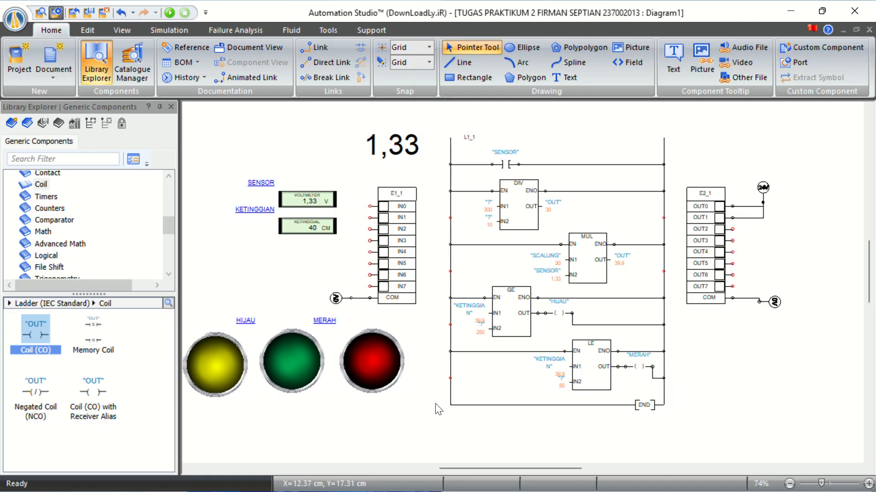
# - Switch to the Calculator, compute 9 × 30 to test a voltage for the 270 cm height, and close the Calculator
pyautogui.hotkey('alt', 'Tab')
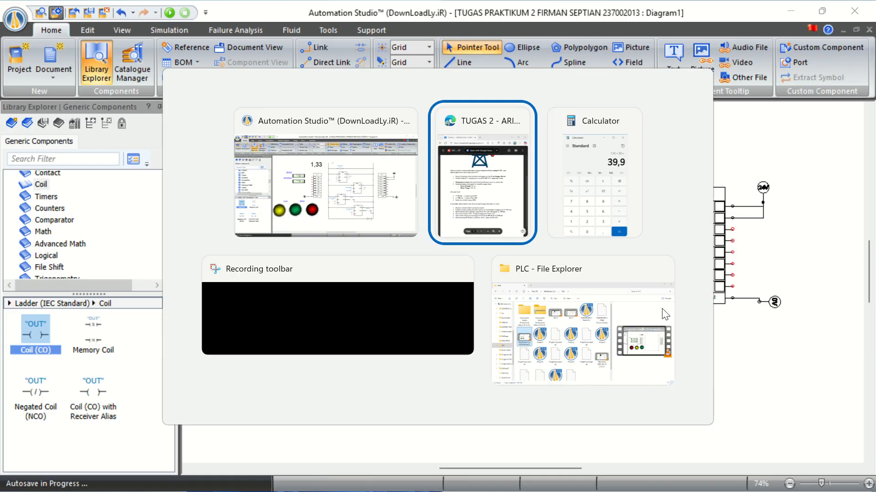
pyautogui.hotkey('alt', 'Tab')
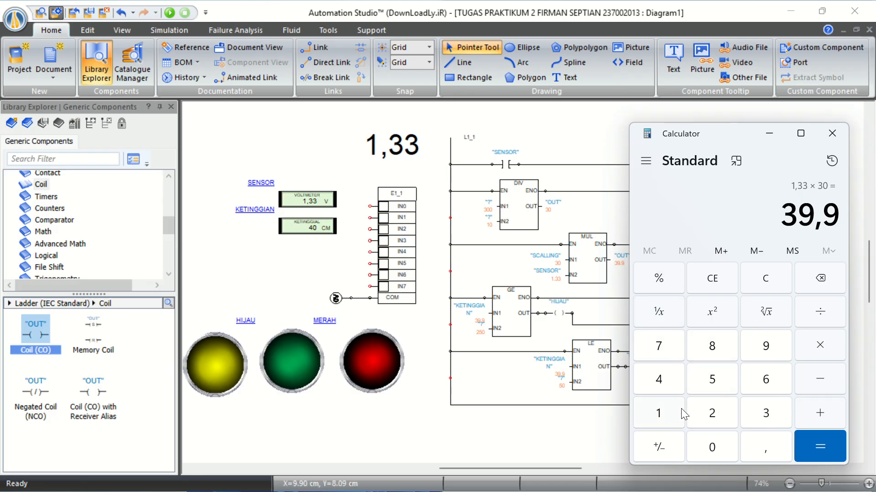
pyautogui.click(837, 281)
pyautogui.click(765, 351)
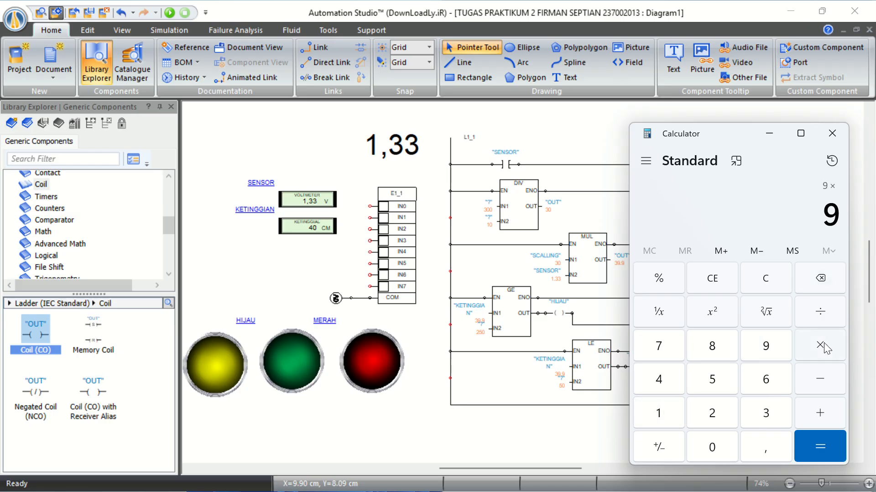
pyautogui.click(768, 422)
pyautogui.click(732, 447)
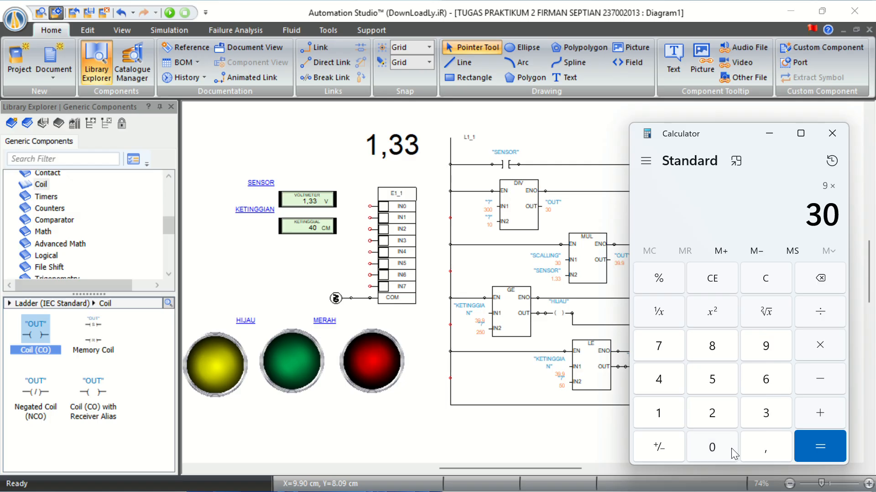
pyautogui.click(820, 446)
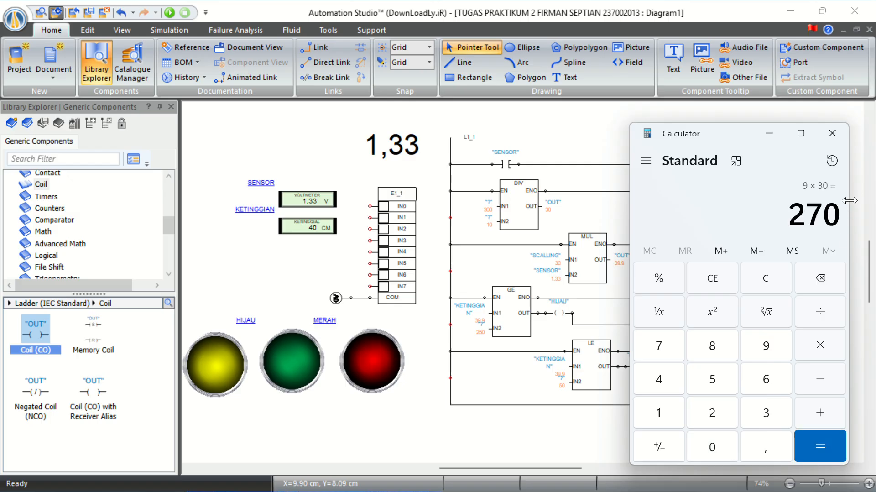
pyautogui.click(832, 133)
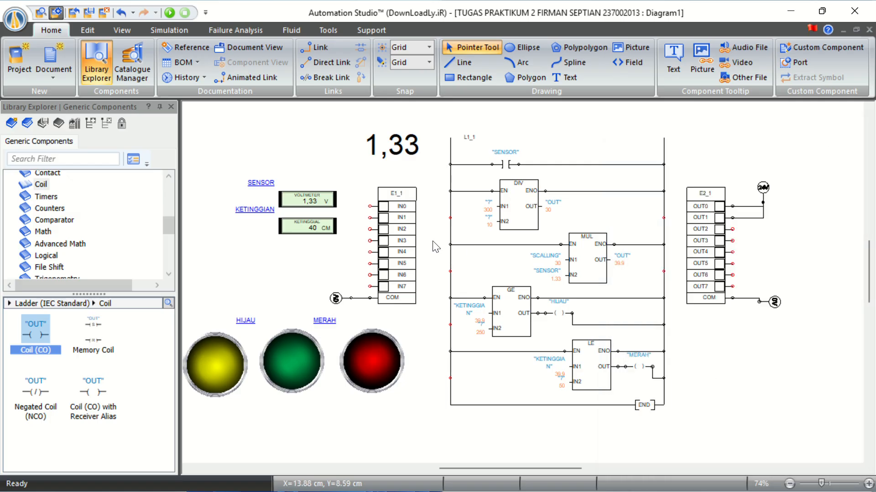
# - Start the simulation, set the sensor voltage value to 9 to test the lights at 270 cm, and stop the simulation
pyautogui.click(413, 147)
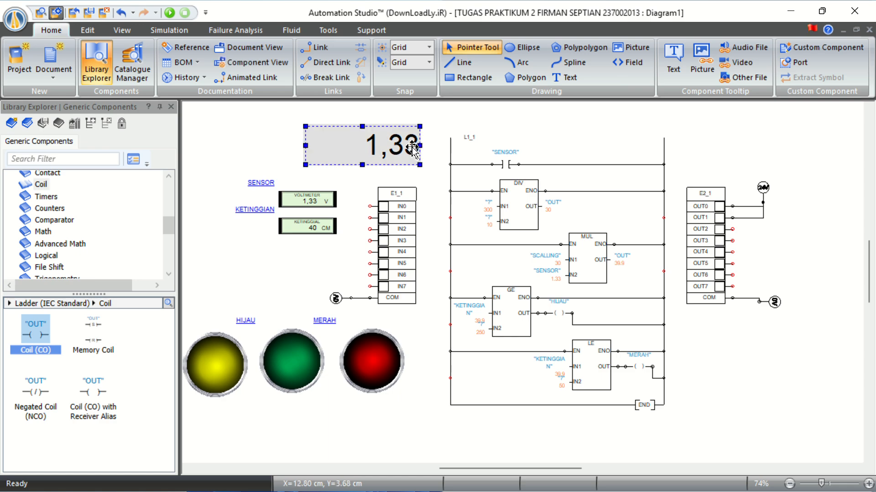
pyautogui.click(172, 12)
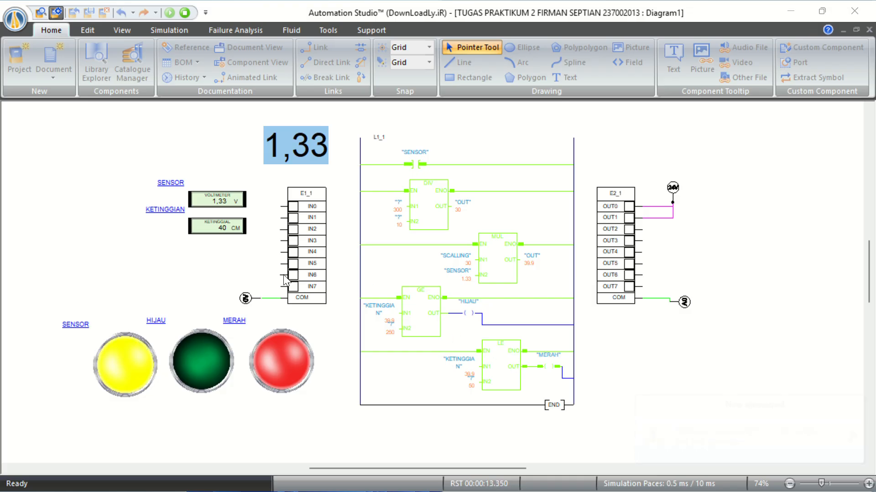
pyautogui.write('9')
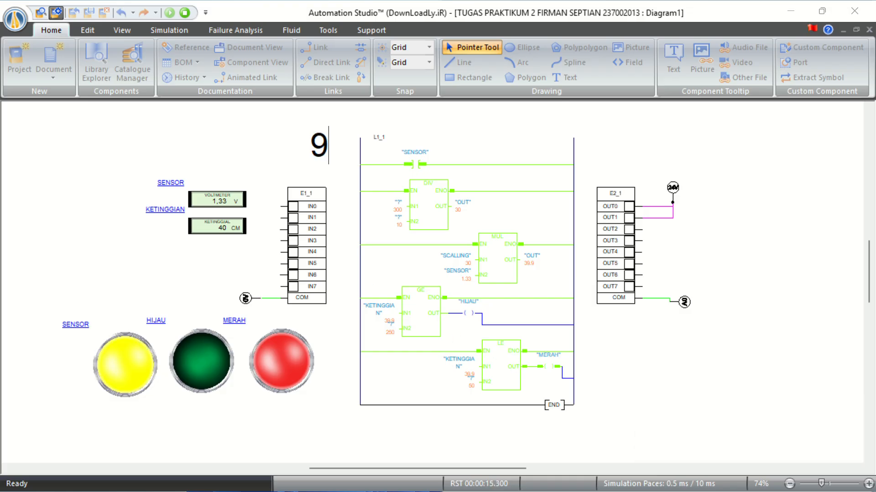
pyautogui.press('Return')
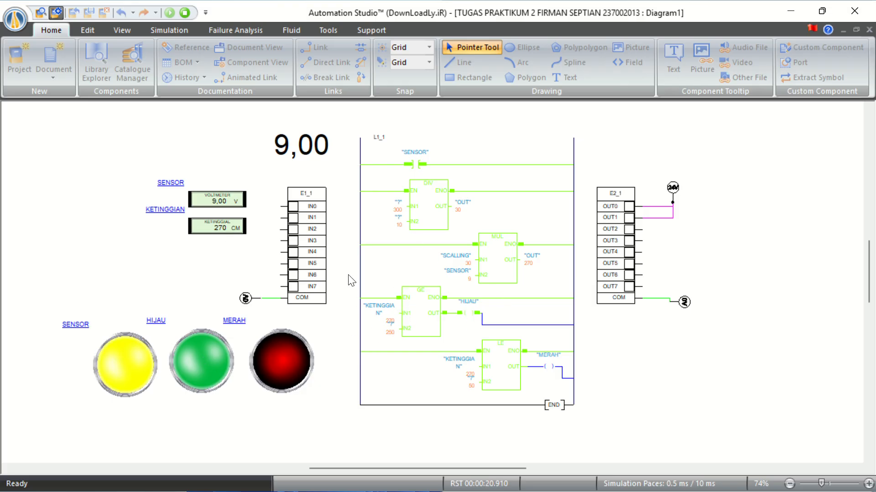
pyautogui.click(184, 12)
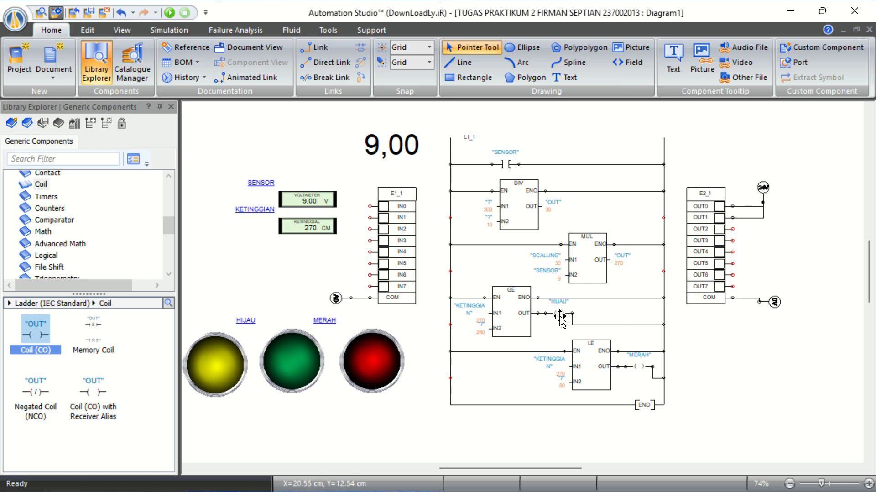
# - Associate the HIJAU coil's output signal variable with OUT0 of the PLC output card
pyautogui.doubleClick(560, 316)
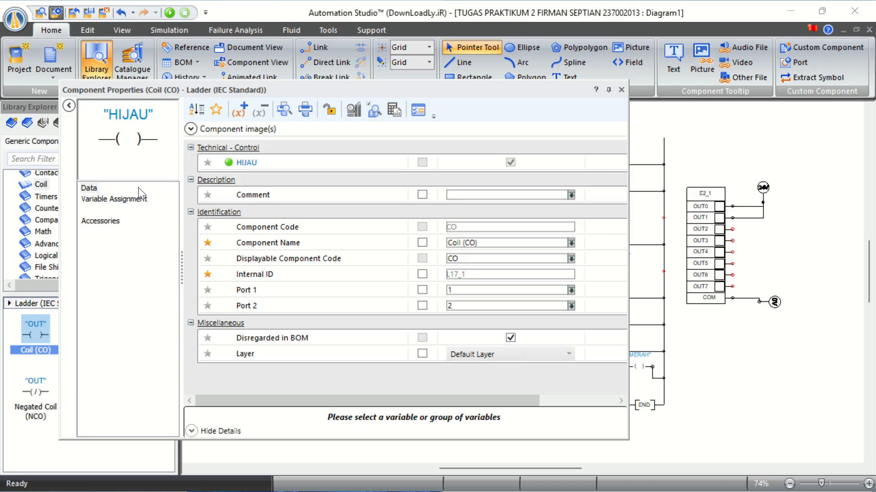
pyautogui.click(134, 200)
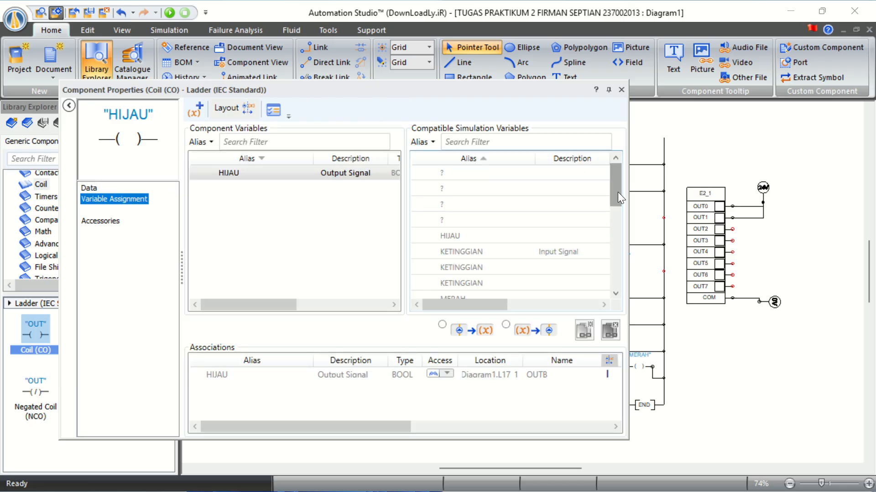
pyautogui.moveTo(615, 186); pyautogui.dragTo(600, 231)
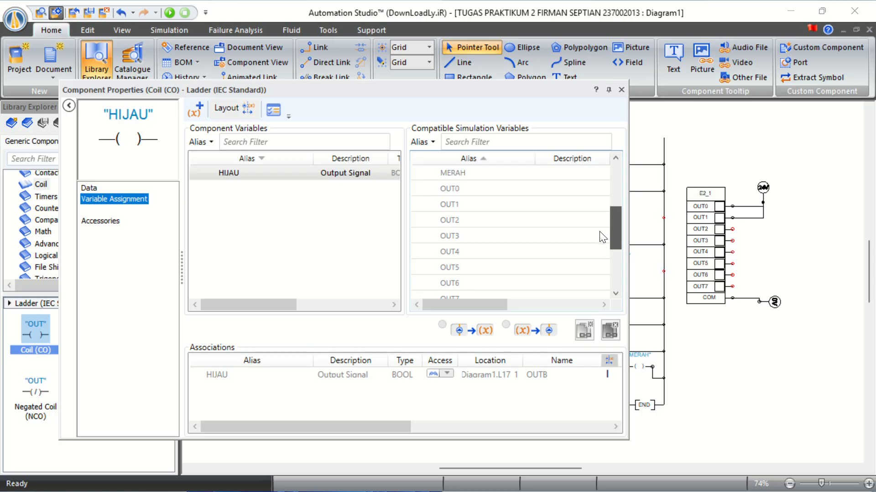
pyautogui.click(533, 189)
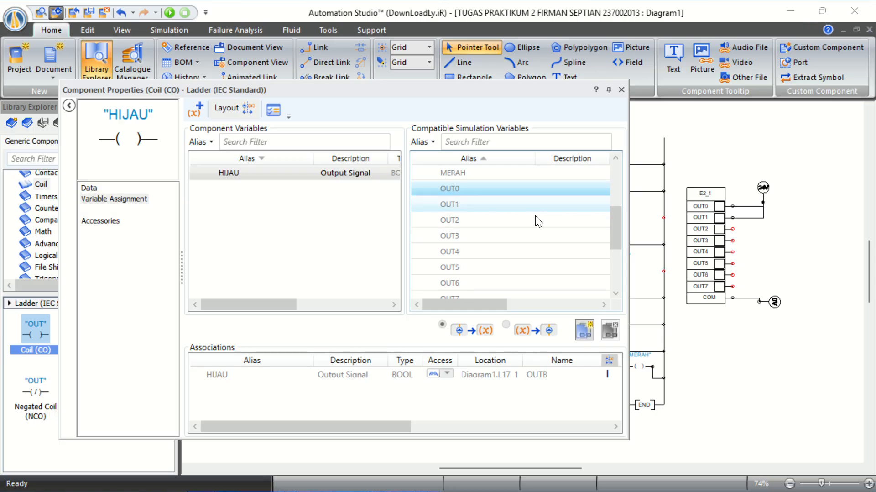
pyautogui.click(582, 327)
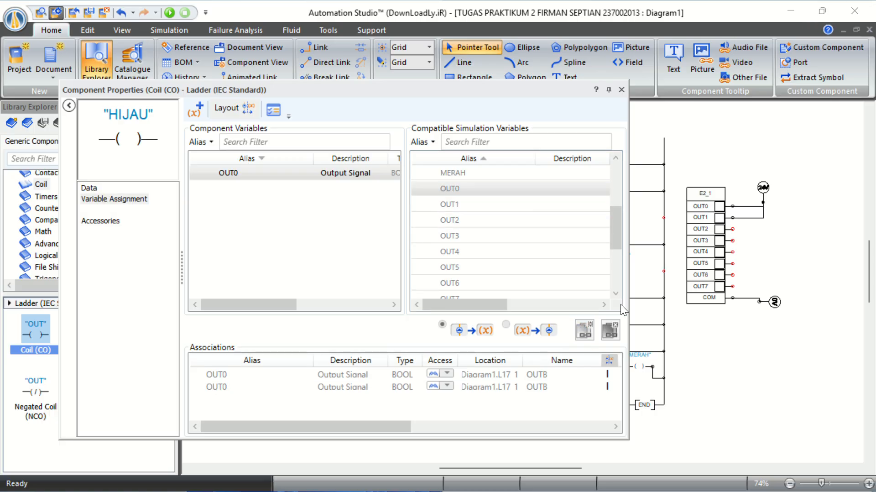
# - Associate the MERAH coil's output signal variable with OUT1 of the PLC output card and close the component properties
pyautogui.click(639, 365)
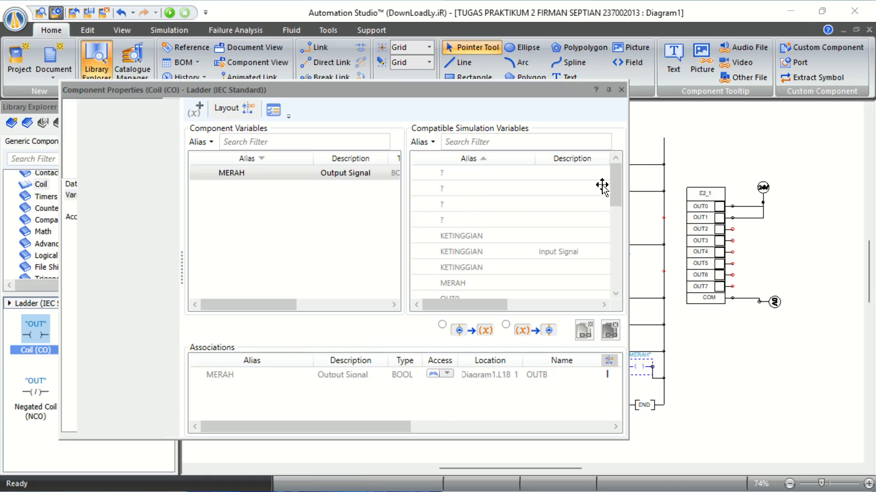
pyautogui.moveTo(612, 192); pyautogui.dragTo(612, 202)
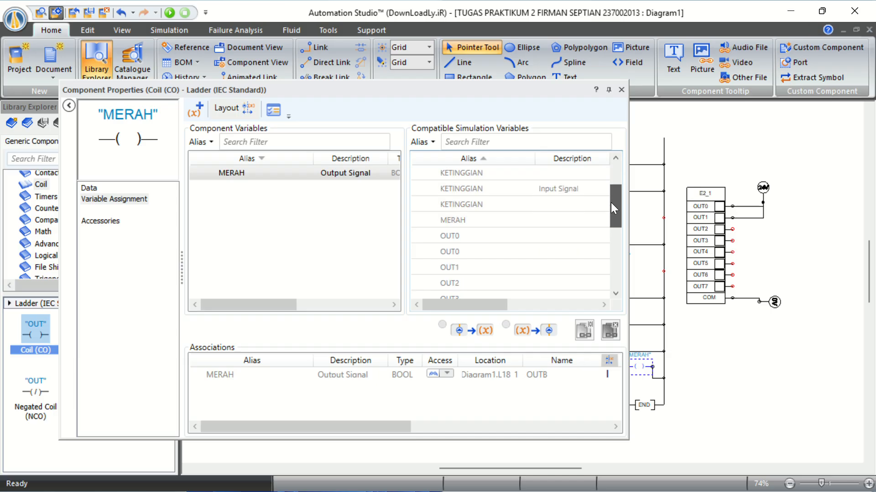
pyautogui.click(546, 269)
pyautogui.doubleClick(546, 270)
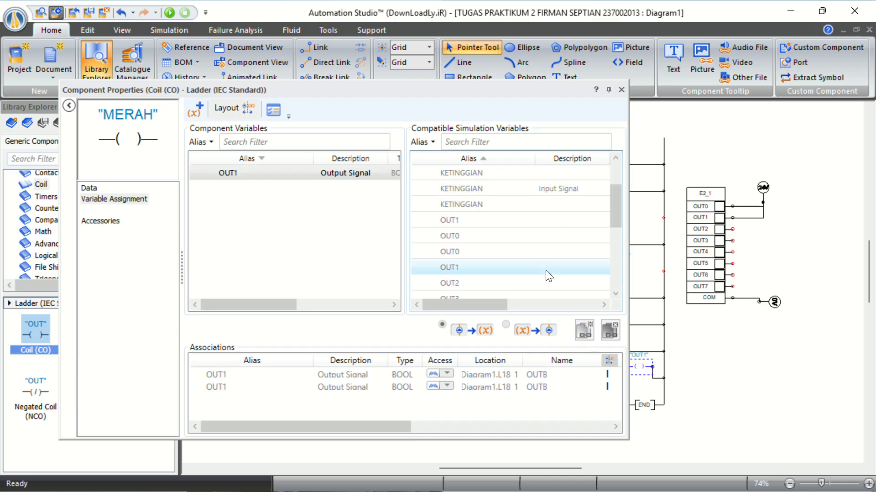
pyautogui.click(622, 90)
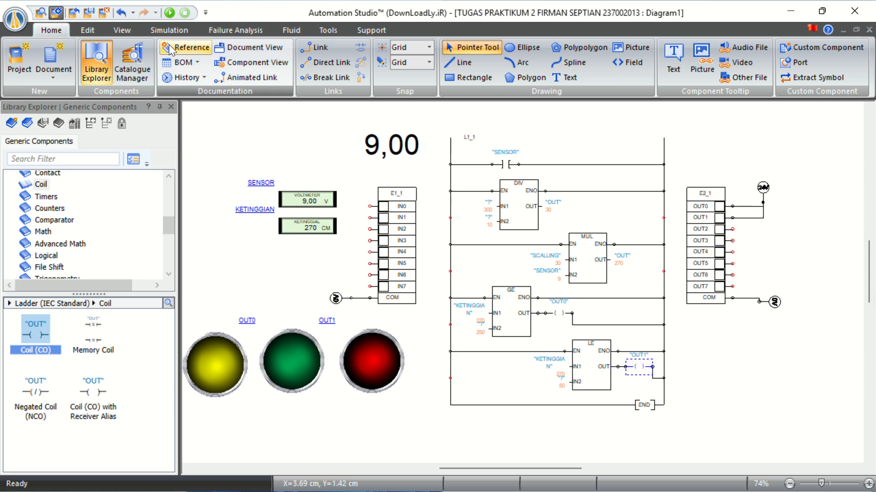
# - Start the simulation, set the sensor voltage value to 1 to test the OUT0 and OUT1 outputs, and stop the simulation
pyautogui.click(167, 13)
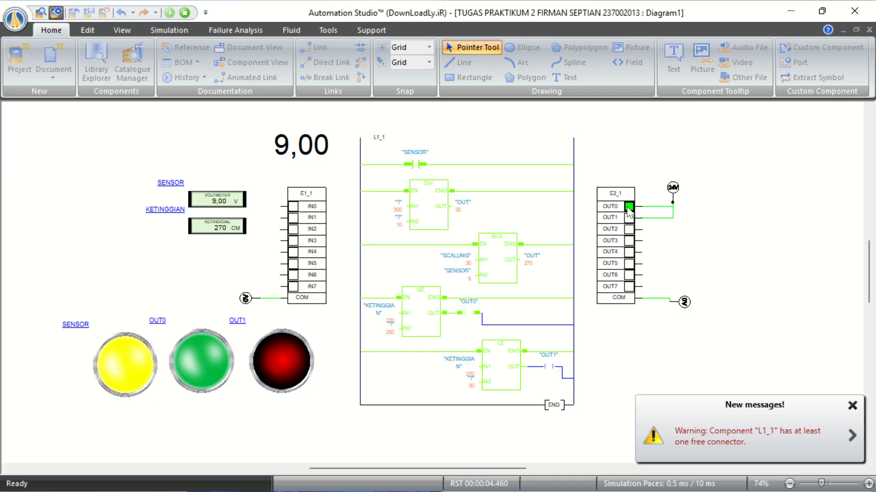
pyautogui.click(311, 143)
pyautogui.write('1')
pyautogui.press('Return')
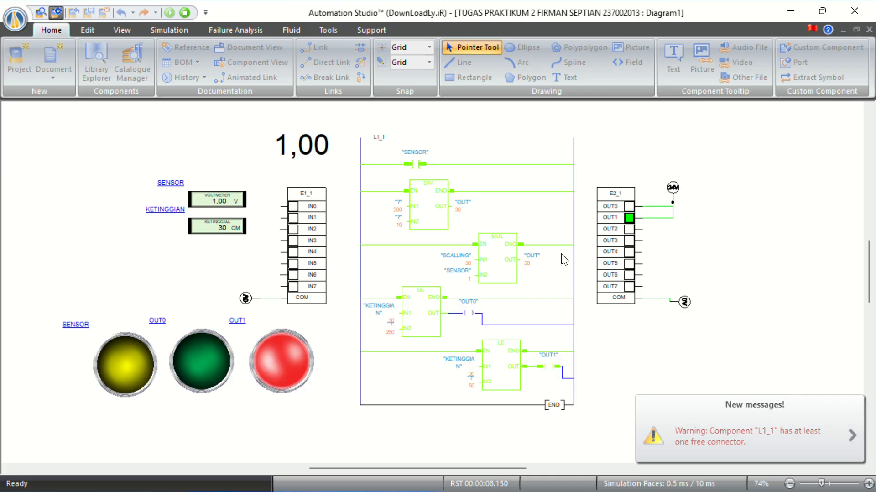
pyautogui.click(185, 13)
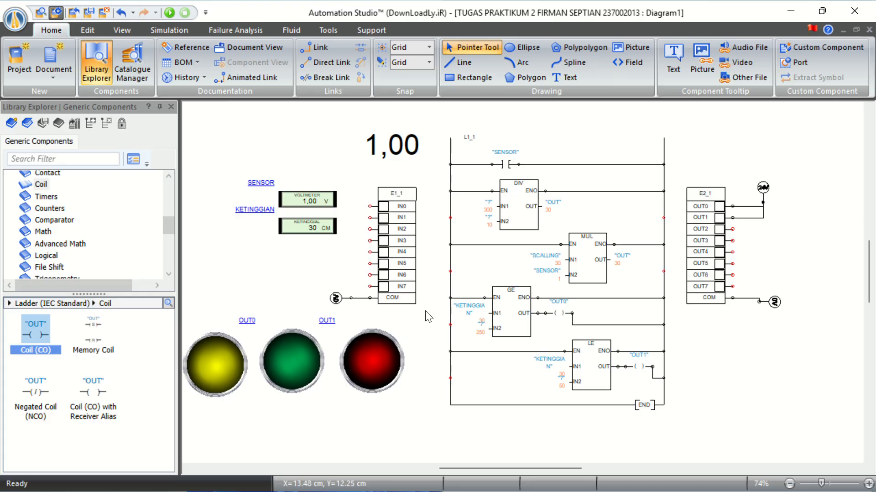
# - Recheck the light conditions in the browser assignment, return to Automation Studio, and simulate with a sensor voltage value of 2
pyautogui.hotkey('alt', 'Tab')
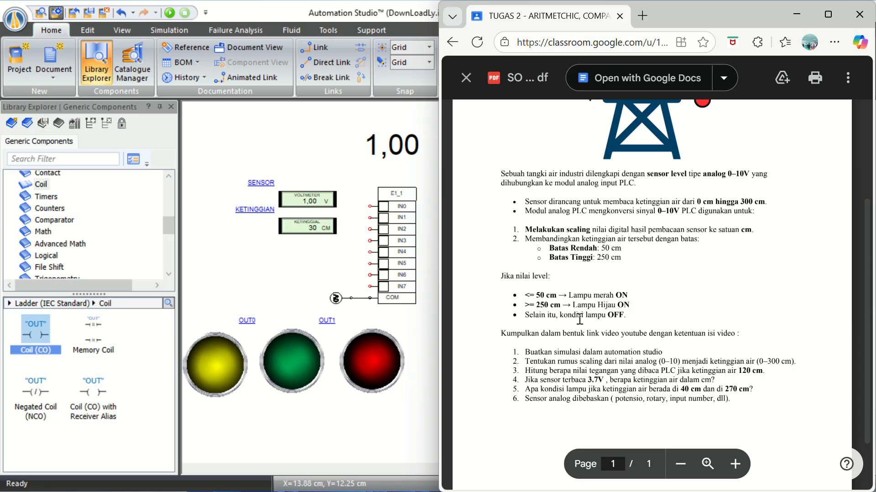
pyautogui.click(411, 406)
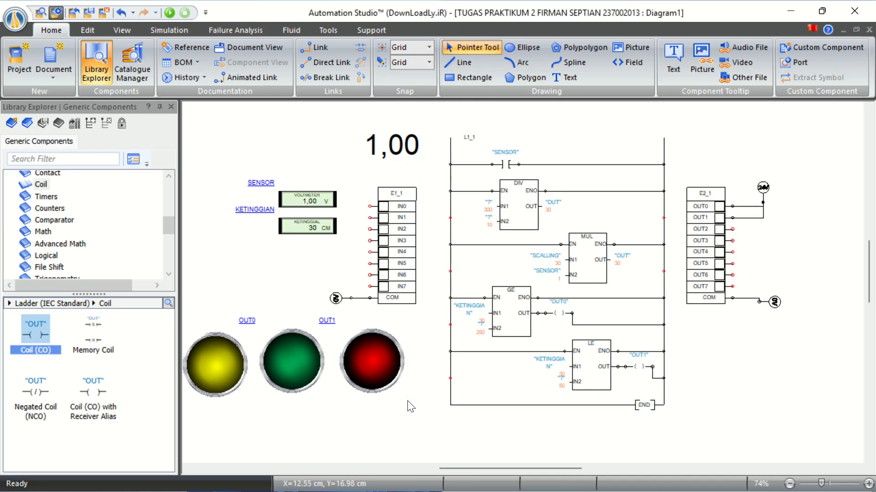
pyautogui.click(169, 13)
pyautogui.doubleClick(326, 148)
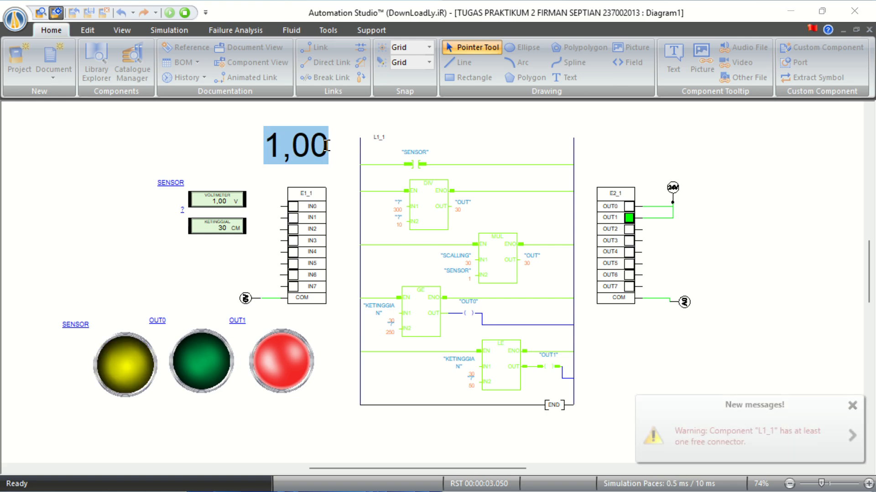
pyautogui.write('2')
pyautogui.press('Return')
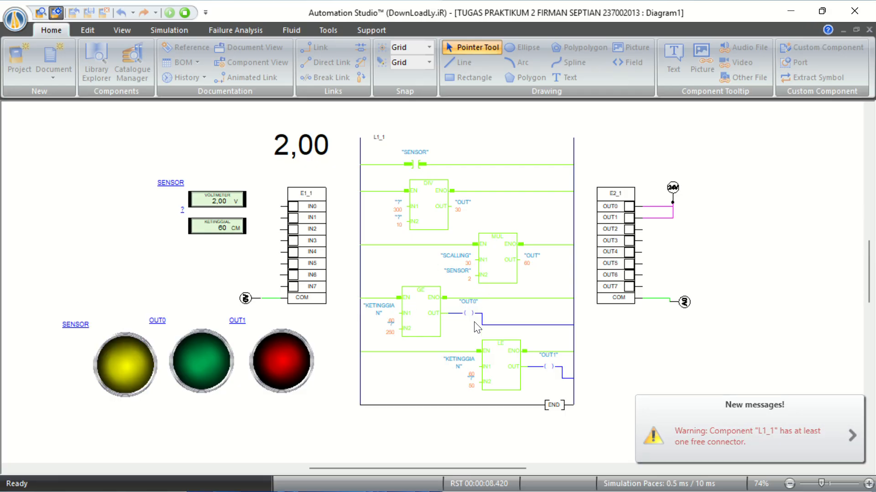
# - Set the sensor voltage value to 1,50 in the running simulation to test the low-level light
pyautogui.doubleClick(302, 145)
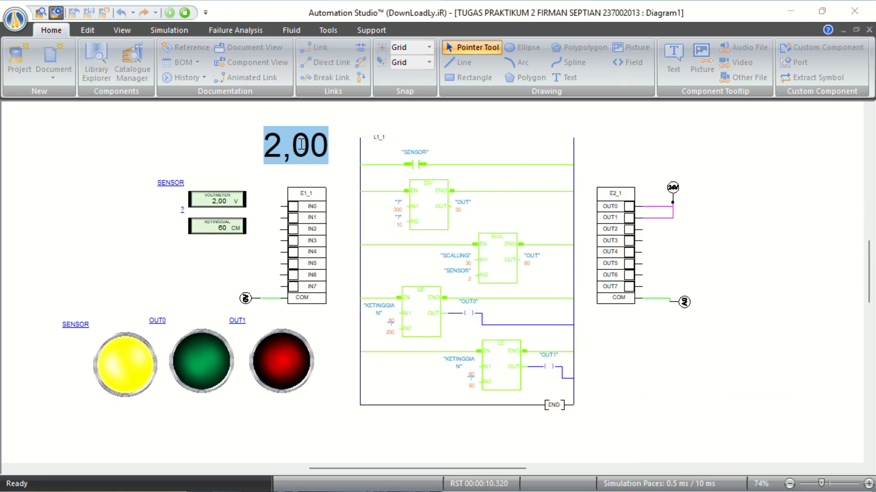
pyautogui.write('1,50')
pyautogui.press('Return')
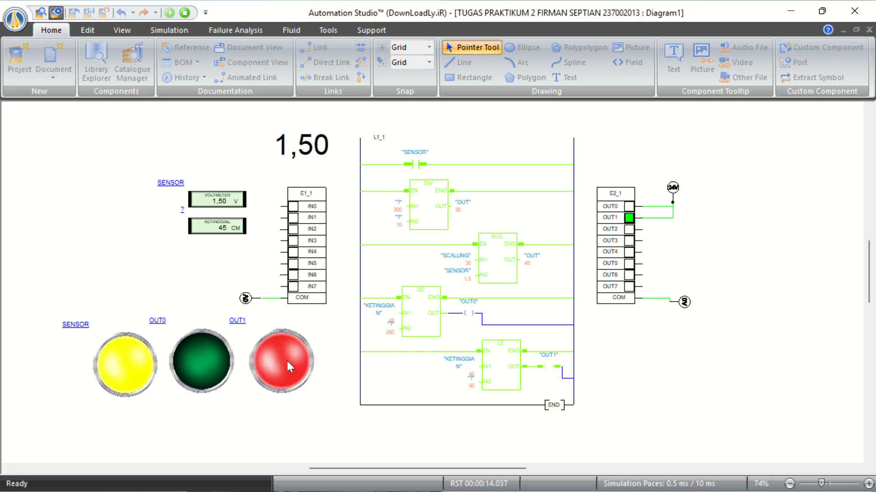
# - Set the sensor voltage value to 25 to test the high-level light, and stop the simulation
pyautogui.click(312, 157)
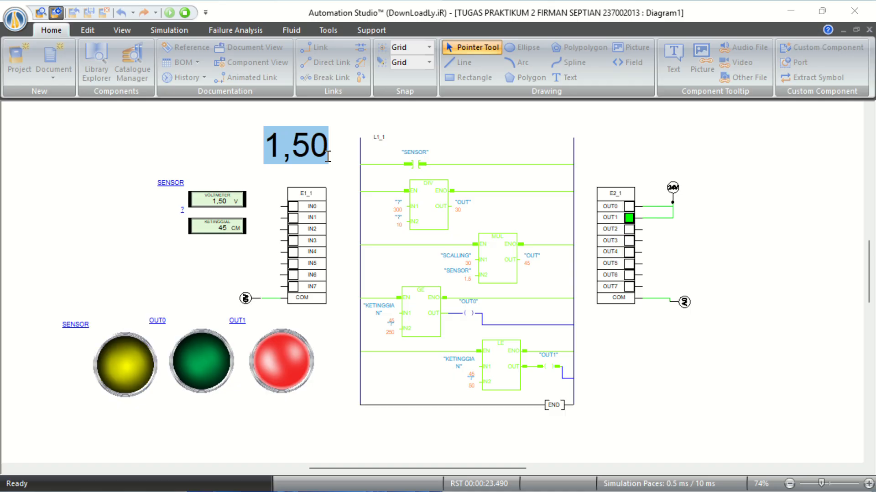
pyautogui.write('25')
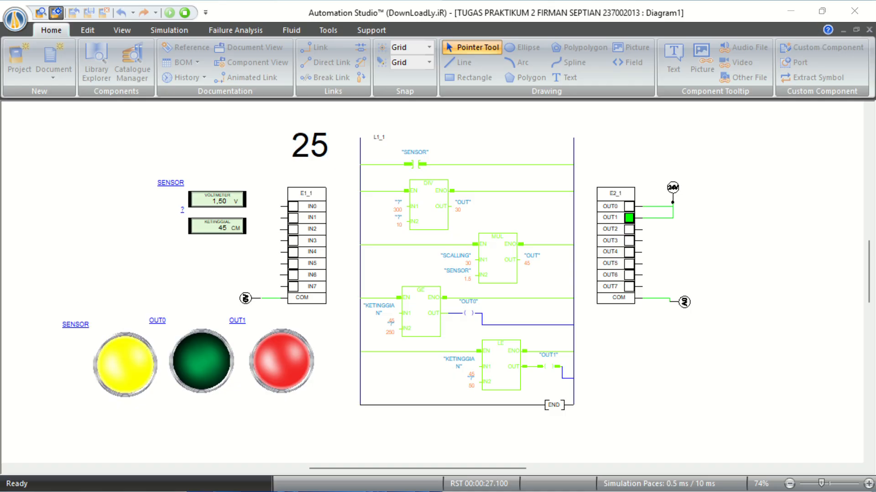
pyautogui.press('Return')
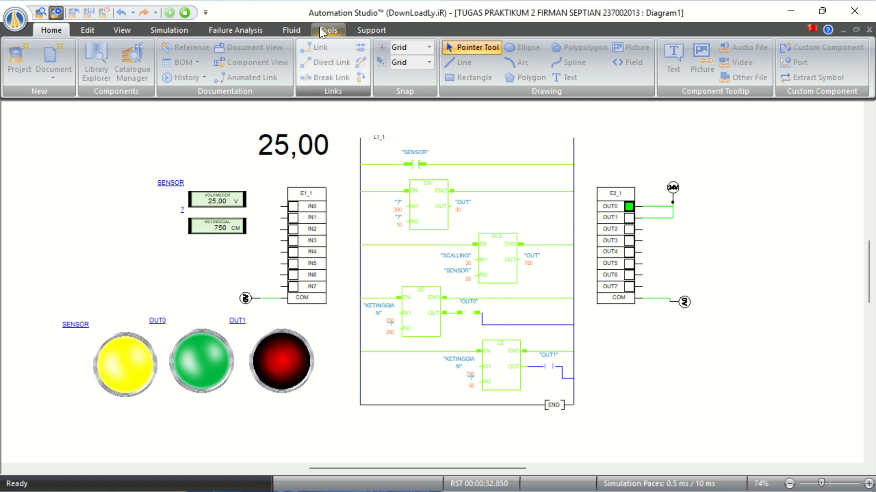
pyautogui.click(185, 11)
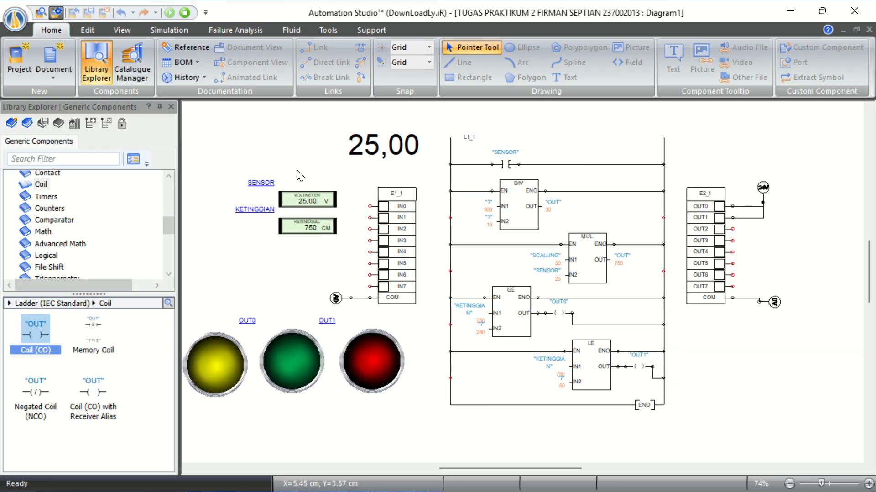